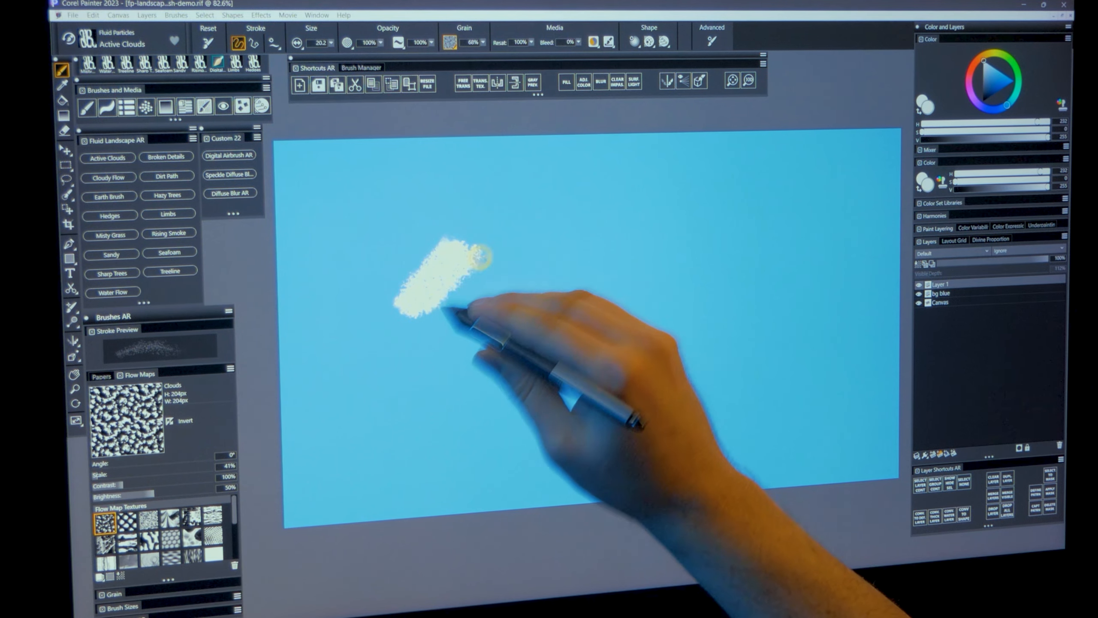
- Paint several white clouds on the blue canvas with the Active Clouds brush, using the Clouds flow map and the Horizontal Flow map
mouse_move(548, 258)
mouse_down()
mouse_move(611, 257)
mouse_move(606, 248)
mouse_move(467, 286)
mouse_move(525, 261)
mouse_move(520, 271)
mouse_move(639, 244)
mouse_up()
mouse_move(521, 326)
mouse_down()
mouse_move(588, 302)
mouse_move(581, 308)
mouse_move(514, 332)
mouse_move(542, 317)
mouse_move(525, 320)
mouse_move(538, 301)
mouse_move(545, 309)
mouse_move(562, 288)
mouse_move(562, 300)
mouse_move(584, 287)
mouse_up()
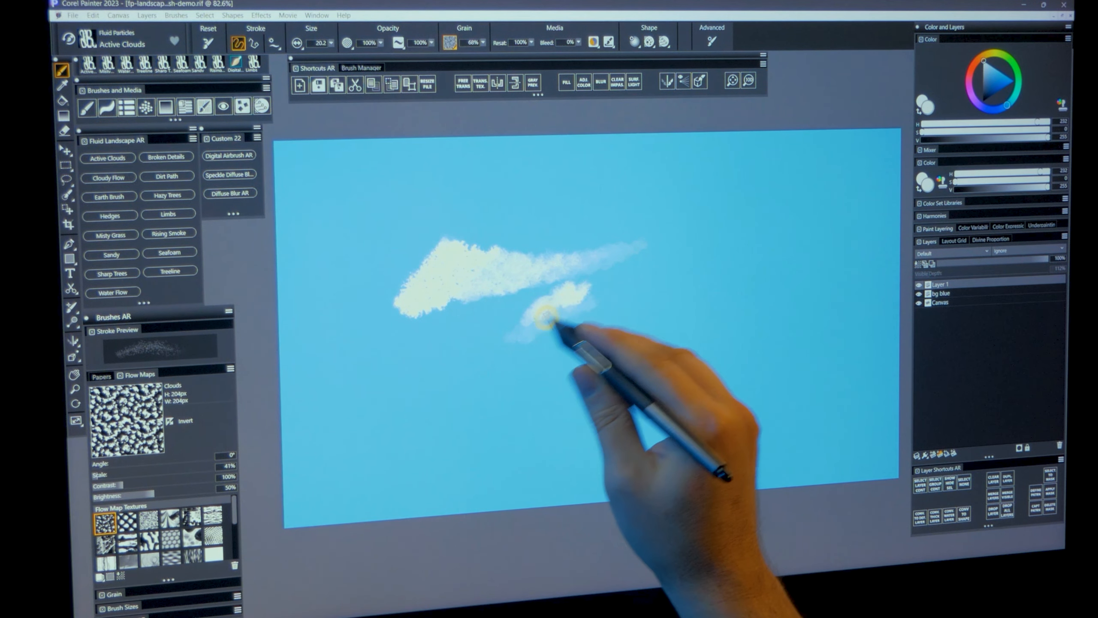
mouse_move(545, 318)
mouse_down()
mouse_move(572, 304)
mouse_move(520, 328)
mouse_move(589, 293)
mouse_move(522, 338)
mouse_move(678, 300)
mouse_move(640, 295)
mouse_move(668, 289)
mouse_move(680, 294)
mouse_move(621, 319)
mouse_move(651, 316)
mouse_move(672, 295)
mouse_move(700, 305)
mouse_move(600, 321)
mouse_move(671, 303)
mouse_move(650, 313)
mouse_move(642, 303)
mouse_move(657, 305)
mouse_move(655, 320)
mouse_move(646, 304)
mouse_move(615, 324)
mouse_move(654, 294)
mouse_move(660, 310)
mouse_move(681, 308)
mouse_move(670, 312)
mouse_move(720, 303)
mouse_move(652, 319)
mouse_move(636, 291)
mouse_move(624, 328)
mouse_up()
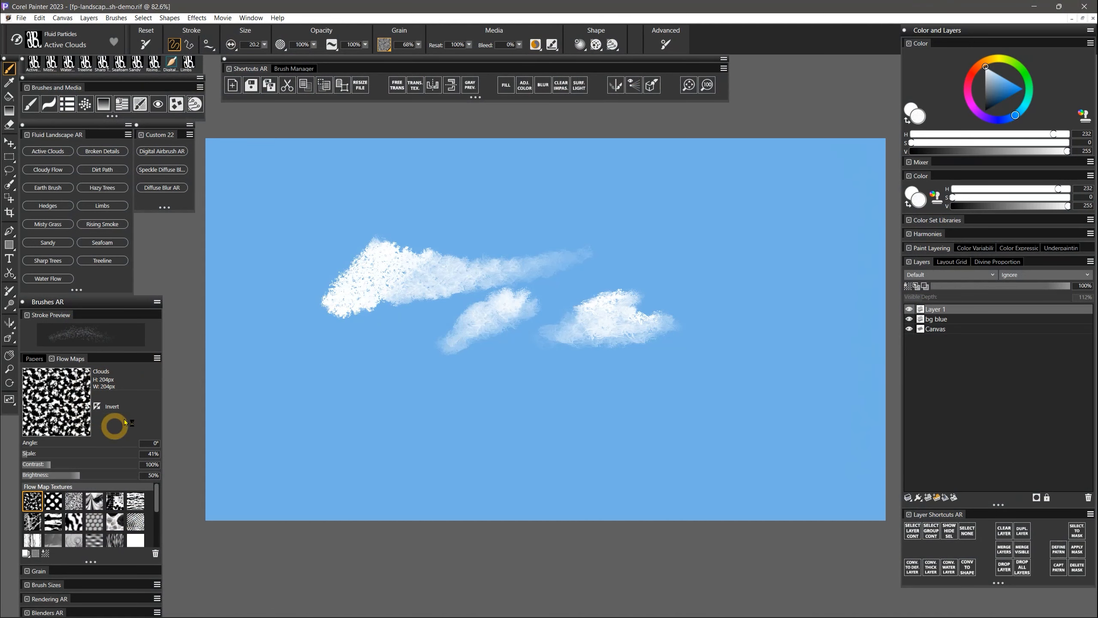
click(53, 522)
mouse_move(465, 222)
mouse_down()
mouse_move(507, 218)
mouse_move(484, 218)
mouse_move(495, 200)
mouse_move(498, 211)
mouse_move(623, 218)
mouse_move(663, 190)
mouse_move(687, 221)
mouse_move(548, 239)
mouse_move(662, 247)
mouse_move(561, 243)
mouse_move(674, 236)
mouse_up()
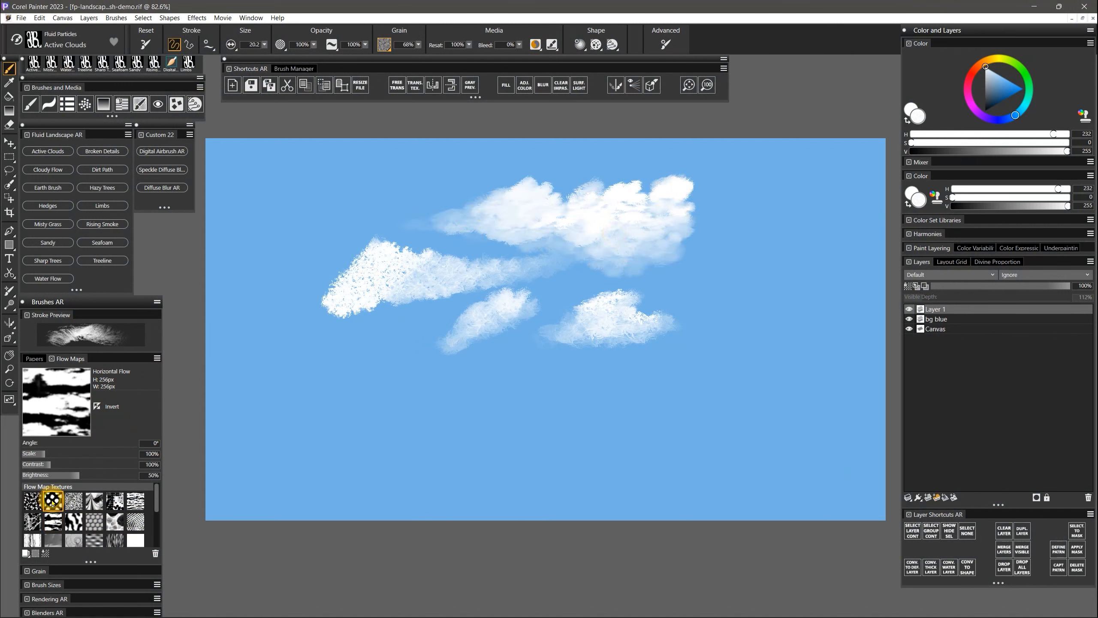
- Switch to the Fine Dots flow map and paint one cloud at 100% scale and another at 34% scale near the canvas's upper edge
click(53, 500)
mouse_move(307, 175)
mouse_down()
mouse_move(297, 194)
mouse_move(323, 192)
mouse_move(301, 196)
mouse_move(308, 183)
mouse_move(314, 206)
mouse_move(344, 204)
mouse_move(341, 184)
mouse_move(308, 232)
mouse_move(364, 202)
mouse_move(343, 198)
mouse_move(339, 166)
mouse_move(360, 189)
mouse_move(367, 171)
mouse_move(341, 174)
mouse_move(374, 189)
mouse_move(389, 158)
mouse_move(389, 188)
mouse_move(317, 188)
mouse_move(389, 200)
mouse_up()
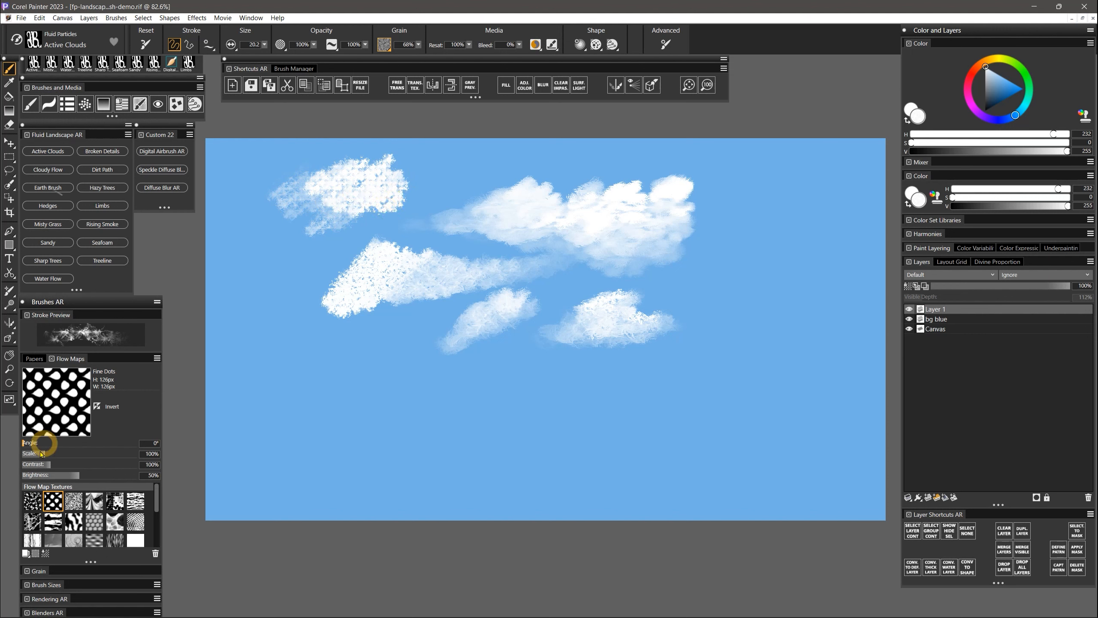
drag(42, 453, 25, 454)
mouse_move(430, 186)
mouse_down()
mouse_move(460, 175)
mouse_move(469, 158)
mouse_move(484, 178)
mouse_move(427, 188)
mouse_move(456, 186)
mouse_up()
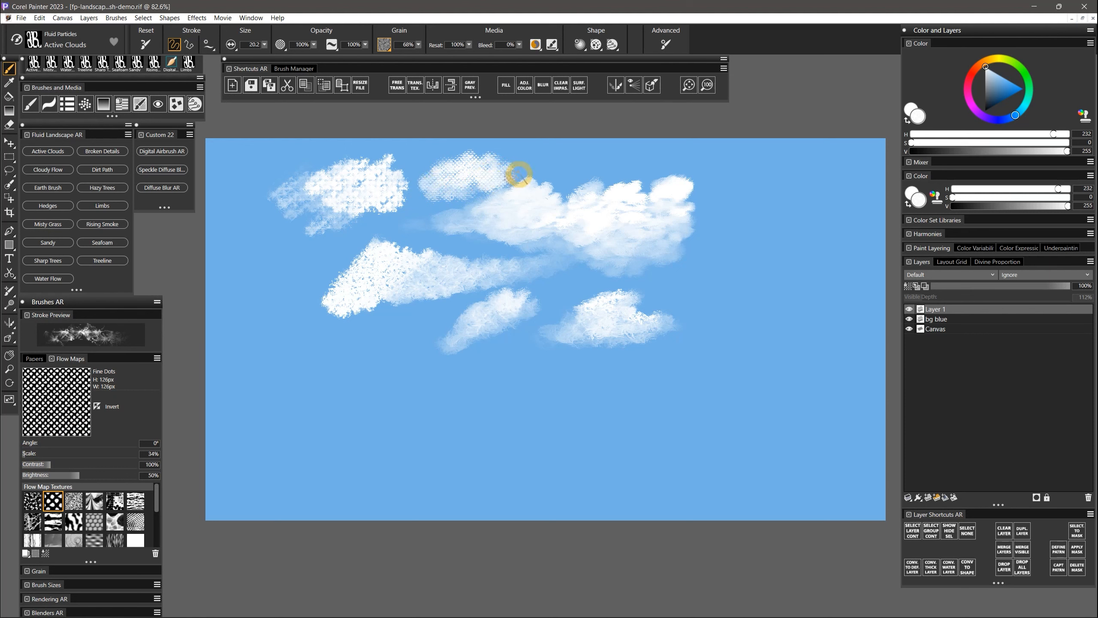
- Enlarge the Active Clouds brush to 138.3 and paint a wide stroke across the middle of the canvas
drag(374, 235, 401, 277)
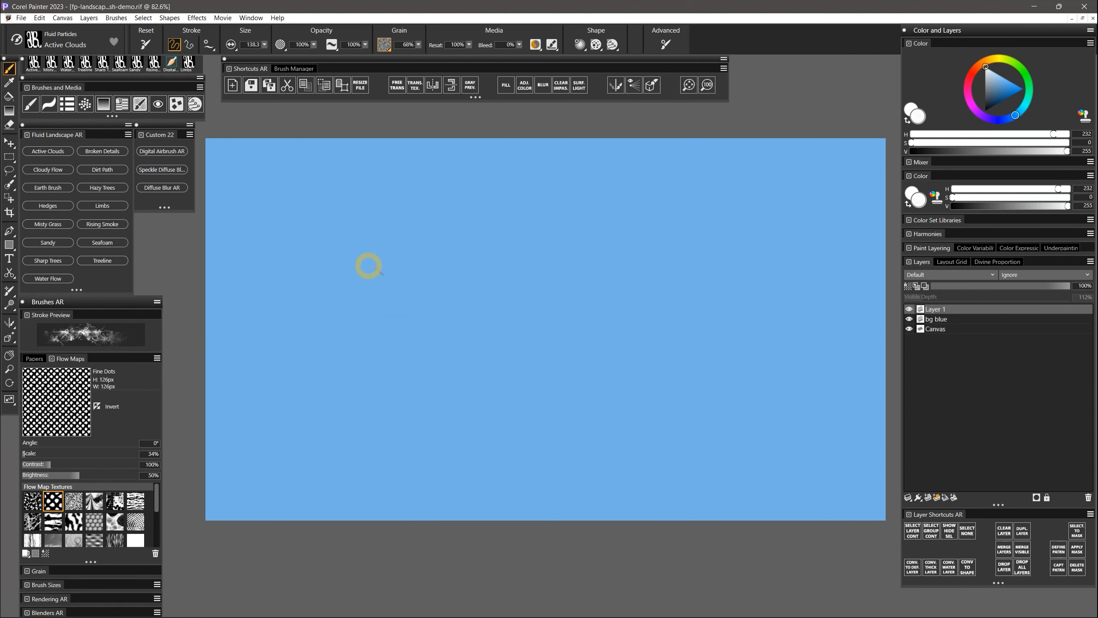
mouse_move(298, 296)
mouse_down()
mouse_move(381, 248)
mouse_move(343, 316)
mouse_move(413, 277)
mouse_move(505, 298)
mouse_up()
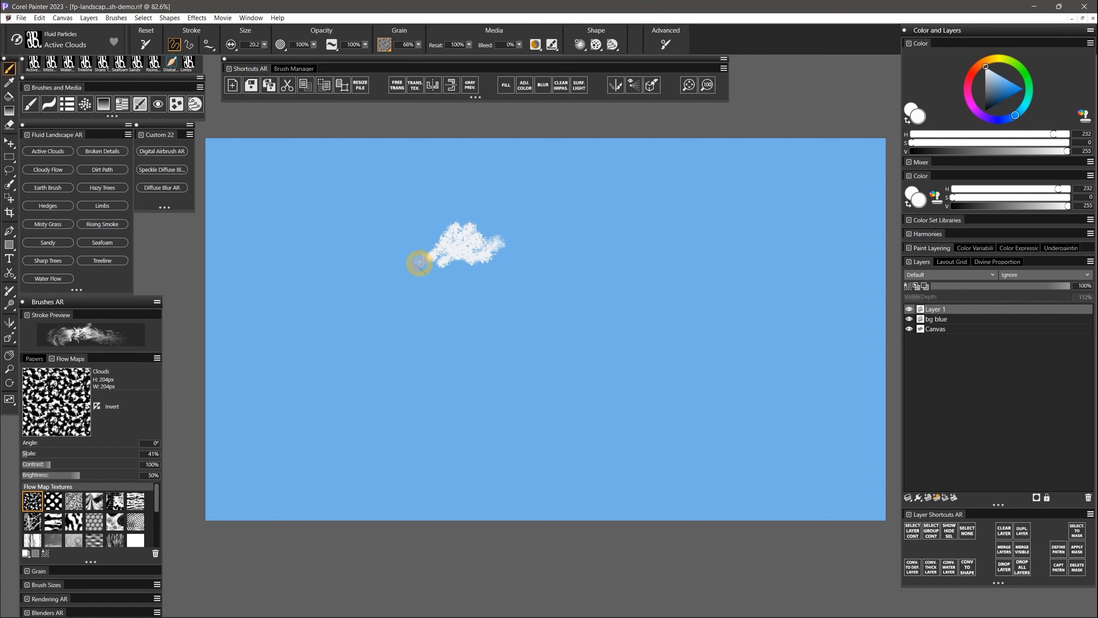
- Paint a puffy white cloud in the middle of the canvas using the Clouds flow map and put it through a free transform
mouse_move(422, 262)
mouse_down()
mouse_move(488, 258)
mouse_move(433, 265)
mouse_move(490, 269)
mouse_move(431, 271)
mouse_move(480, 260)
mouse_move(600, 338)
mouse_up()
key(f)
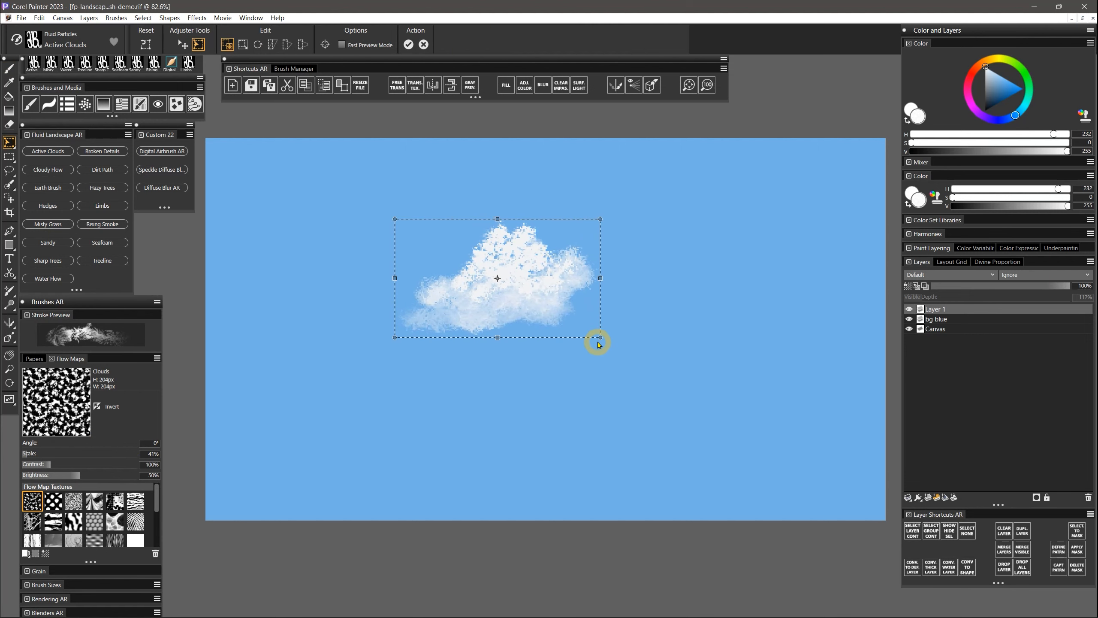
key(Return)
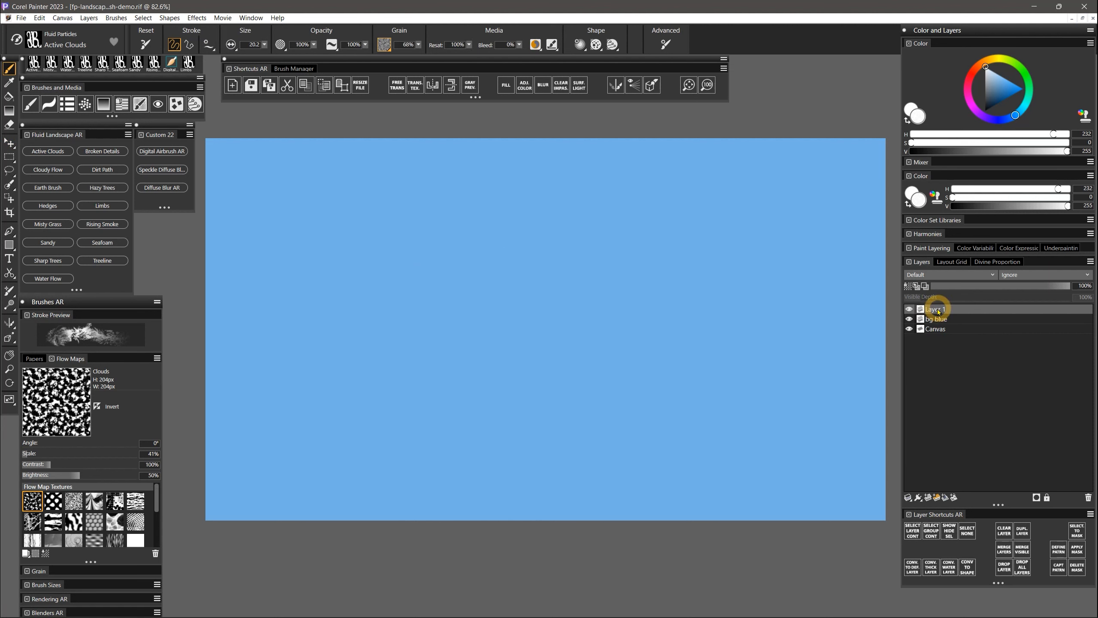
- Make Layer 1 the active layer and choose the Misty Grass brush variant
click(939, 331)
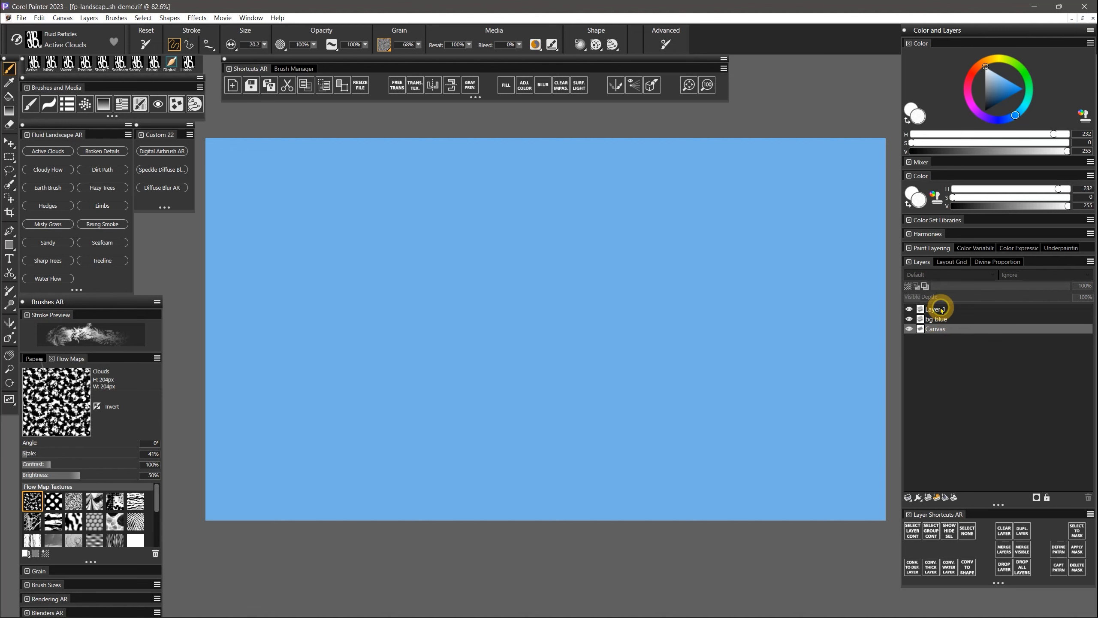
click(941, 310)
click(108, 151)
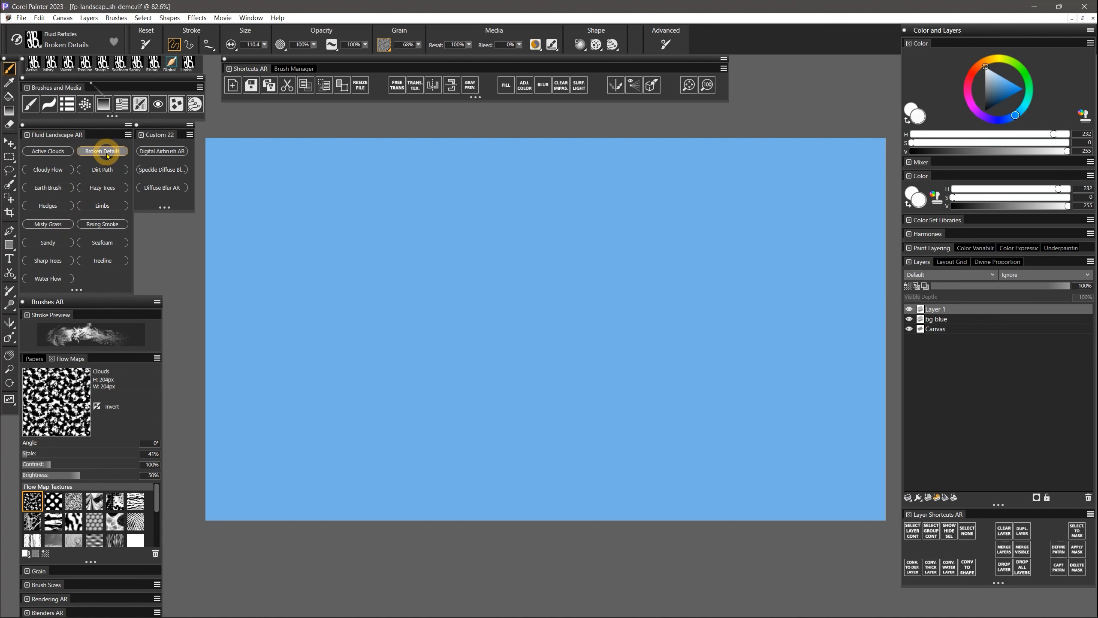
click(49, 225)
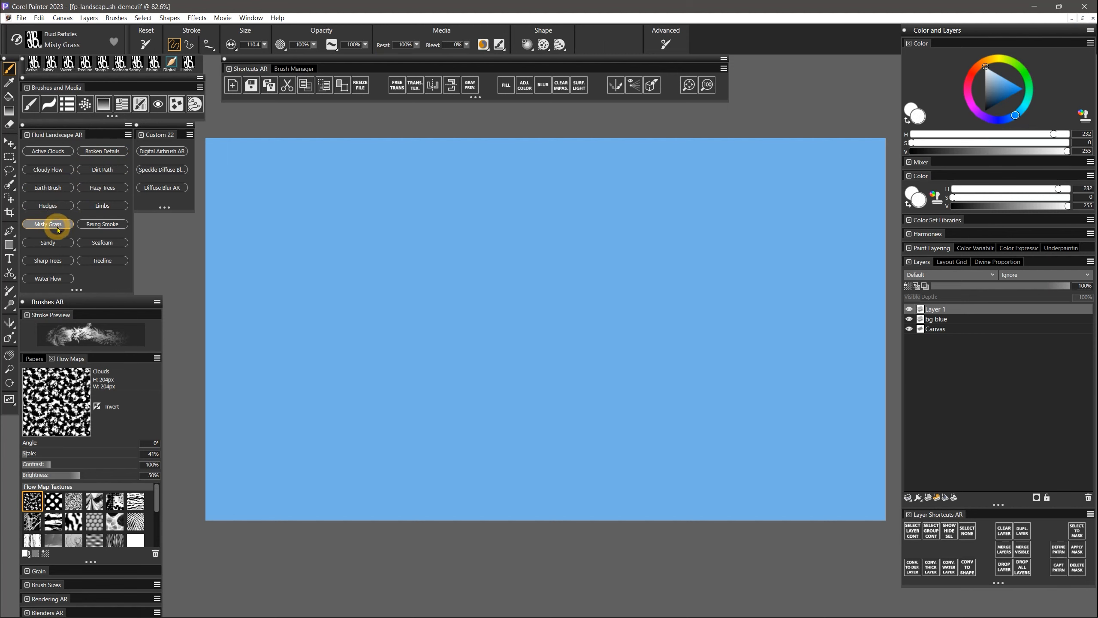
- Set the color to dark green (H 186, S 244, V 45) and paint stacked rows of grass down the middle of the canvas
click(1030, 90)
click(1000, 100)
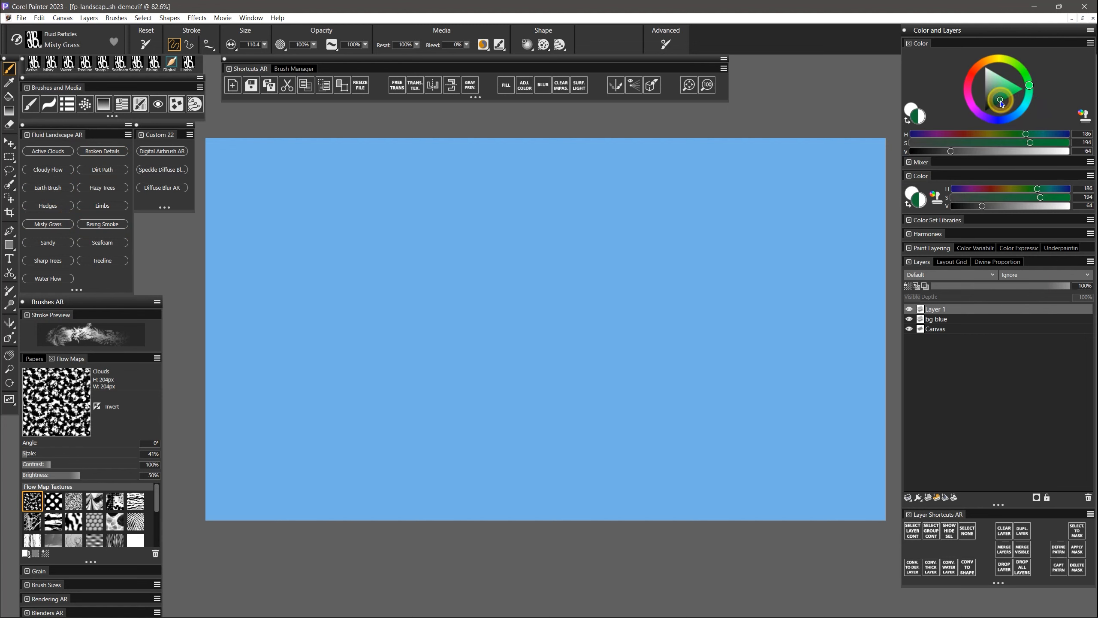
drag(1001, 102, 964, 125)
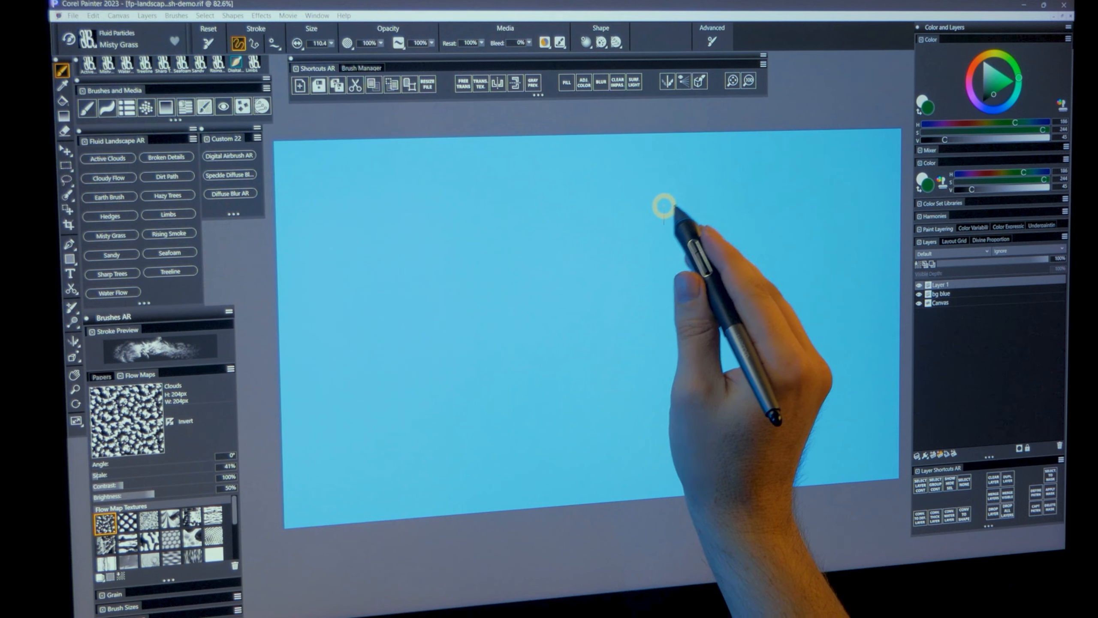
mouse_move(625, 205)
mouse_down()
mouse_move(469, 213)
mouse_move(672, 204)
mouse_move(528, 214)
mouse_move(661, 212)
mouse_move(466, 231)
mouse_move(621, 224)
mouse_move(467, 252)
mouse_move(648, 236)
mouse_move(496, 262)
mouse_move(645, 256)
mouse_move(483, 277)
mouse_move(592, 274)
mouse_move(489, 297)
mouse_move(655, 293)
mouse_move(518, 311)
mouse_move(616, 325)
mouse_move(463, 348)
mouse_move(631, 340)
mouse_move(474, 378)
mouse_move(627, 368)
mouse_move(485, 404)
mouse_move(657, 392)
mouse_move(499, 421)
mouse_move(575, 420)
mouse_move(535, 481)
mouse_up()
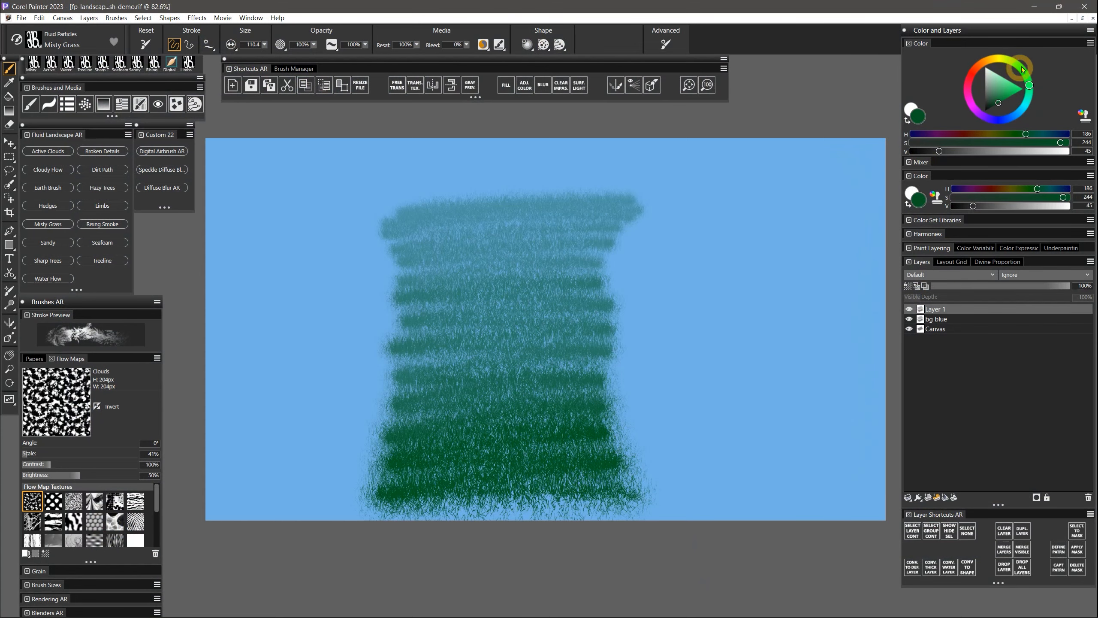
- Paint lighter grass highlights over the dark rows with green H 152, S 142, V 120 and yellow-green H 148, S 211, V 120
click(1016, 64)
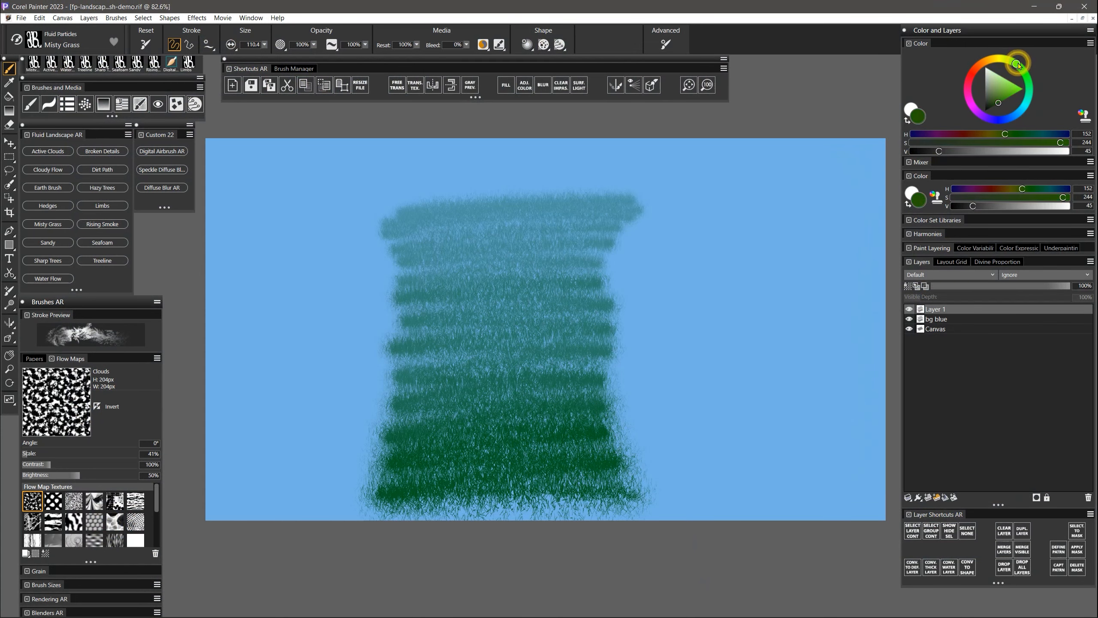
click(1005, 90)
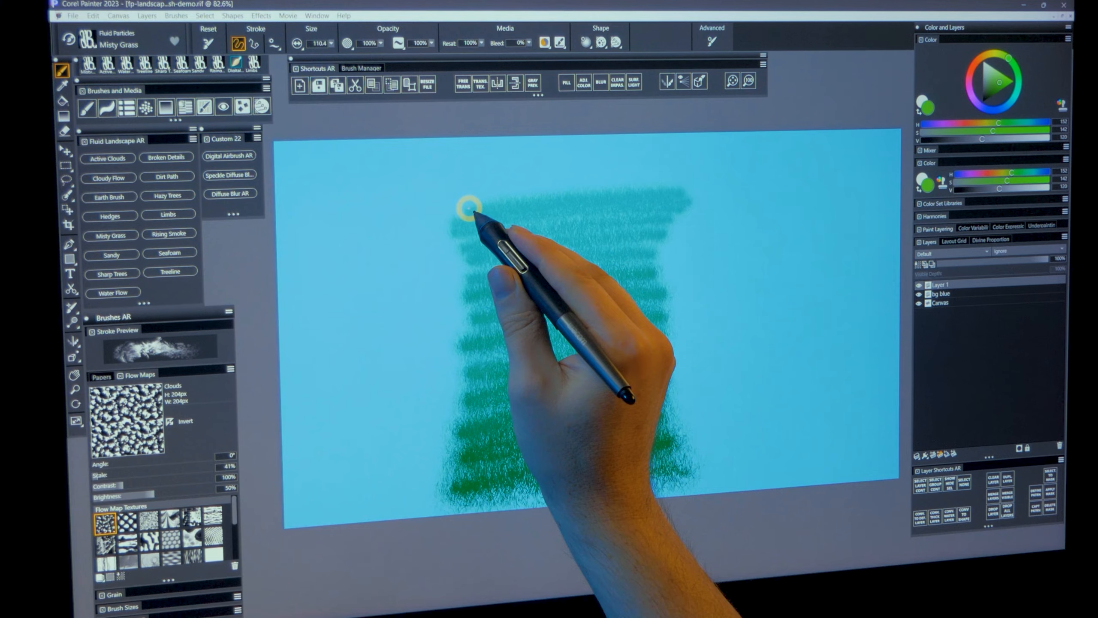
mouse_move(413, 218)
mouse_down()
mouse_move(656, 209)
mouse_move(406, 228)
mouse_move(397, 248)
mouse_move(679, 262)
mouse_move(500, 314)
mouse_move(544, 304)
mouse_move(458, 341)
mouse_move(448, 375)
mouse_move(514, 415)
mouse_move(532, 458)
mouse_move(716, 449)
mouse_move(674, 480)
mouse_move(692, 461)
mouse_up()
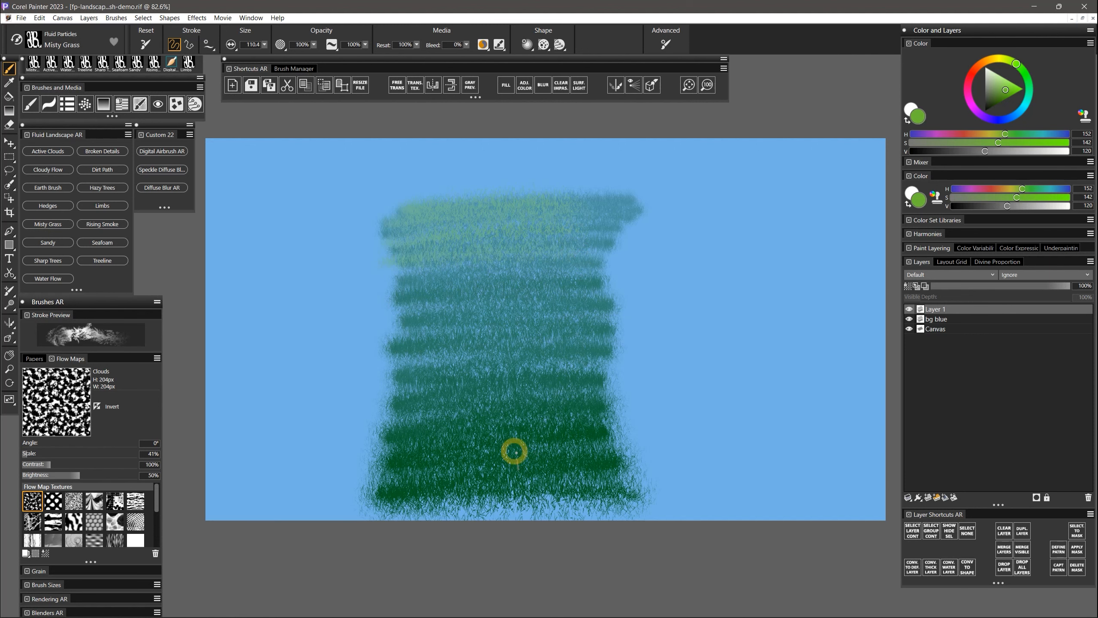
mouse_move(381, 485)
mouse_down()
mouse_move(412, 476)
mouse_move(611, 482)
mouse_move(365, 487)
mouse_move(392, 456)
mouse_move(615, 454)
mouse_move(572, 448)
mouse_move(535, 403)
mouse_move(621, 441)
mouse_up()
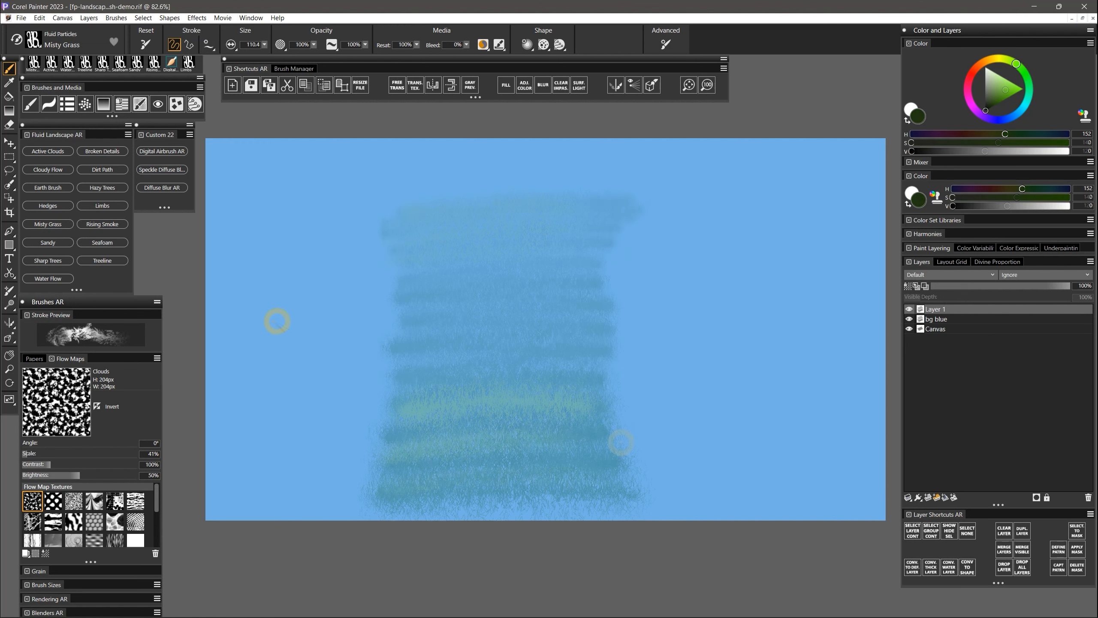
mouse_move(244, 324)
mouse_down()
mouse_move(295, 299)
mouse_move(299, 331)
mouse_move(341, 295)
mouse_move(353, 332)
mouse_move(404, 292)
mouse_move(419, 333)
mouse_move(462, 299)
mouse_move(515, 322)
mouse_move(551, 287)
mouse_move(579, 337)
mouse_move(617, 290)
mouse_move(646, 326)
mouse_move(689, 320)
mouse_move(727, 285)
mouse_move(751, 329)
mouse_move(799, 281)
mouse_move(826, 329)
mouse_up()
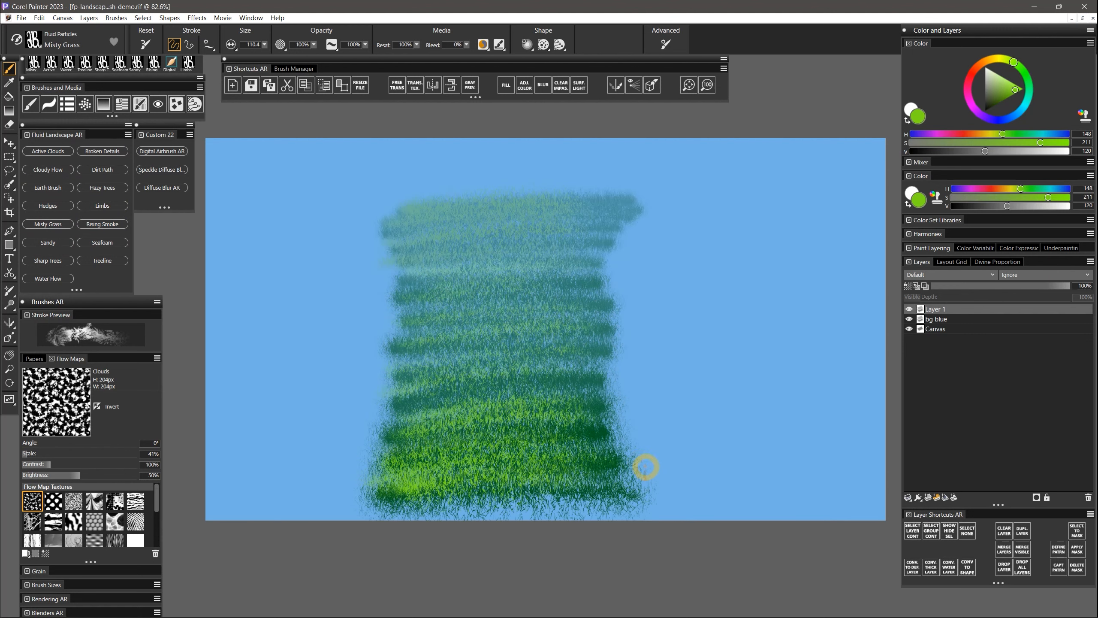
- Add a Thick Paint layer above Layer 1 and check the brush's Paint with Depth options
click(938, 500)
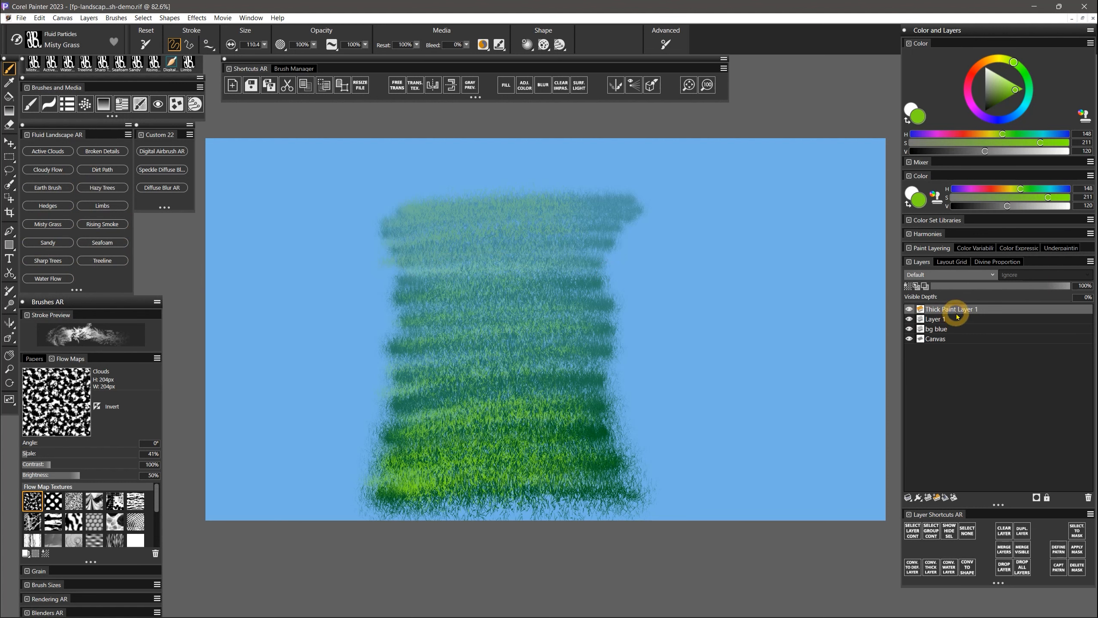
click(500, 44)
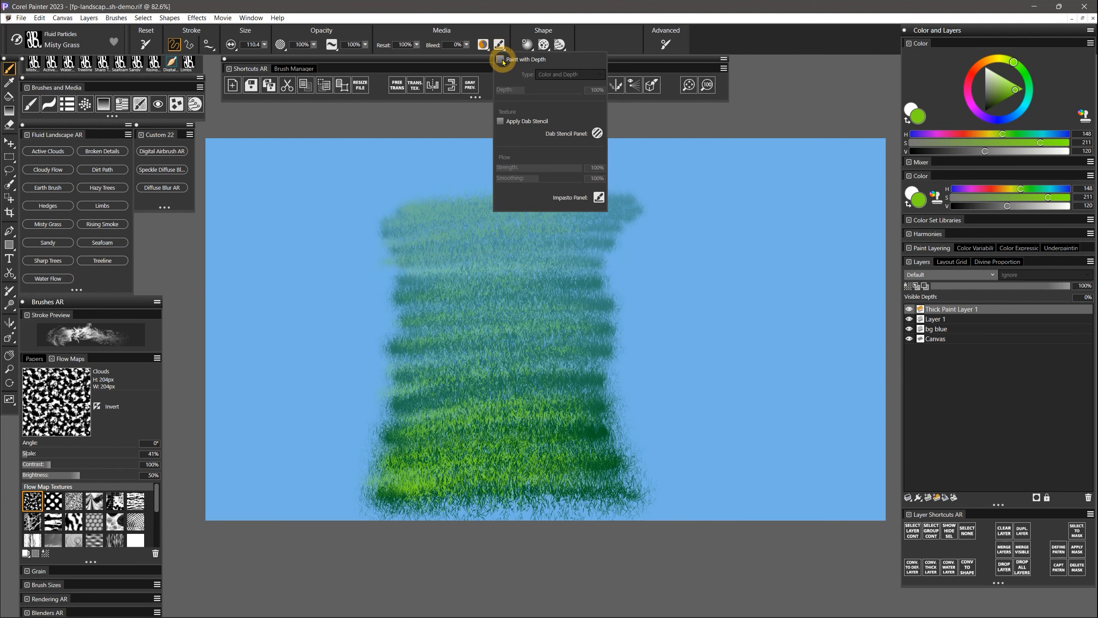
click(500, 44)
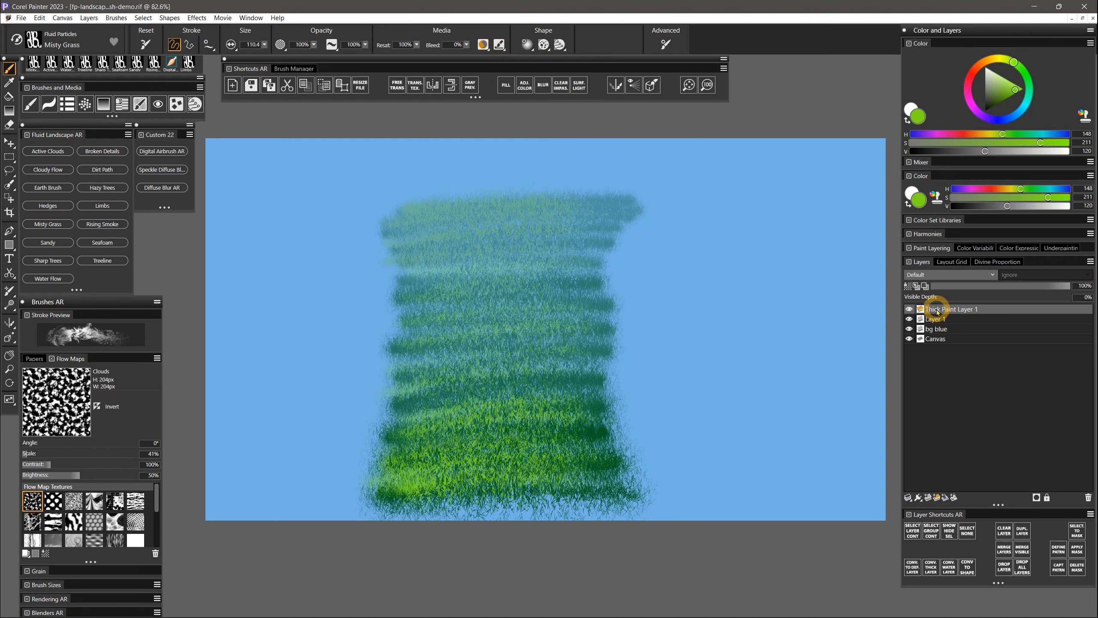
- Choose the Broken Details brush variant and give it the Simulated Woodgrain paper and the Clouds flow map
click(109, 151)
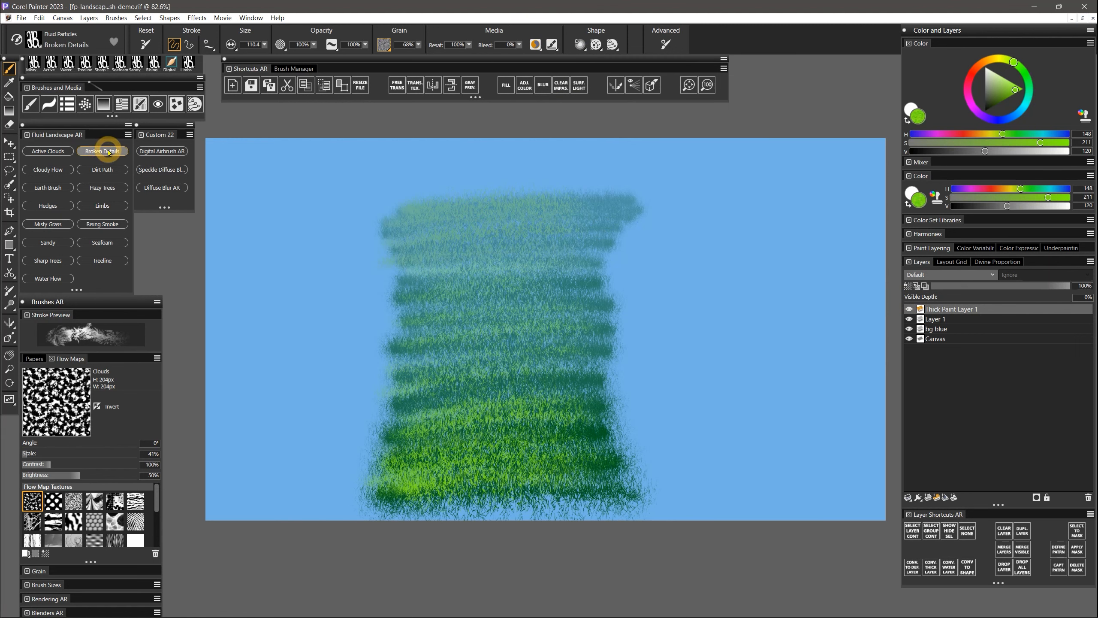
click(384, 44)
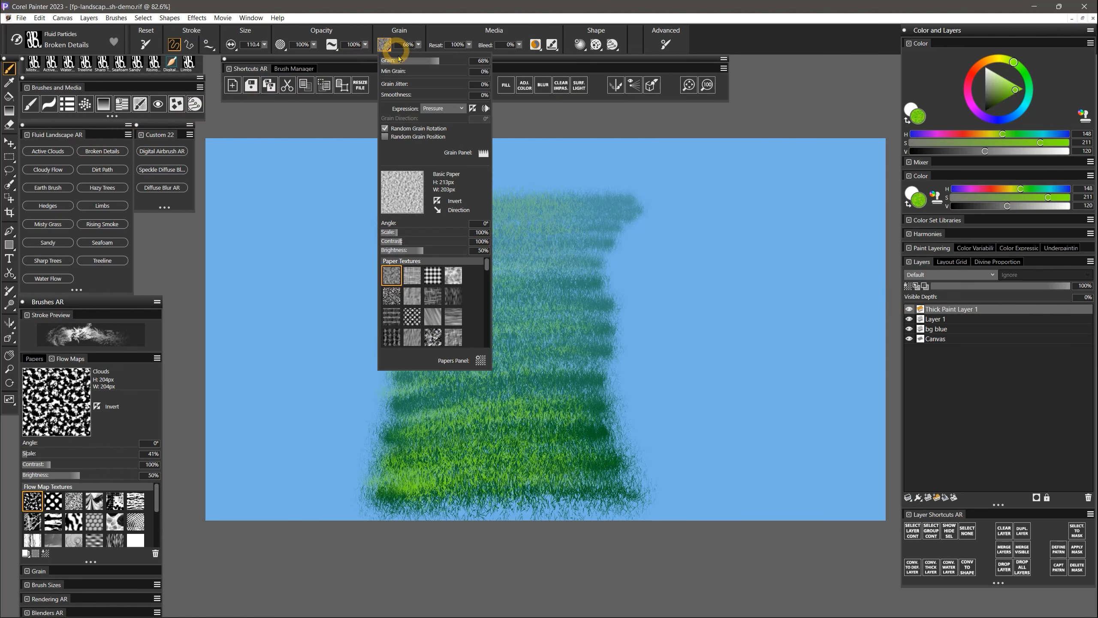
click(434, 338)
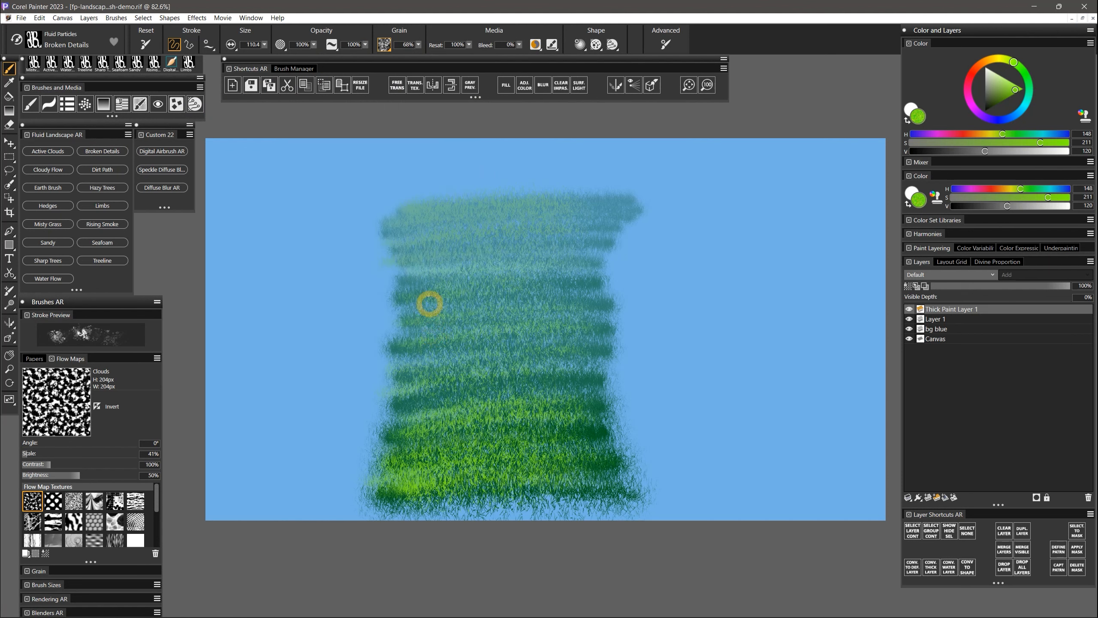
click(382, 43)
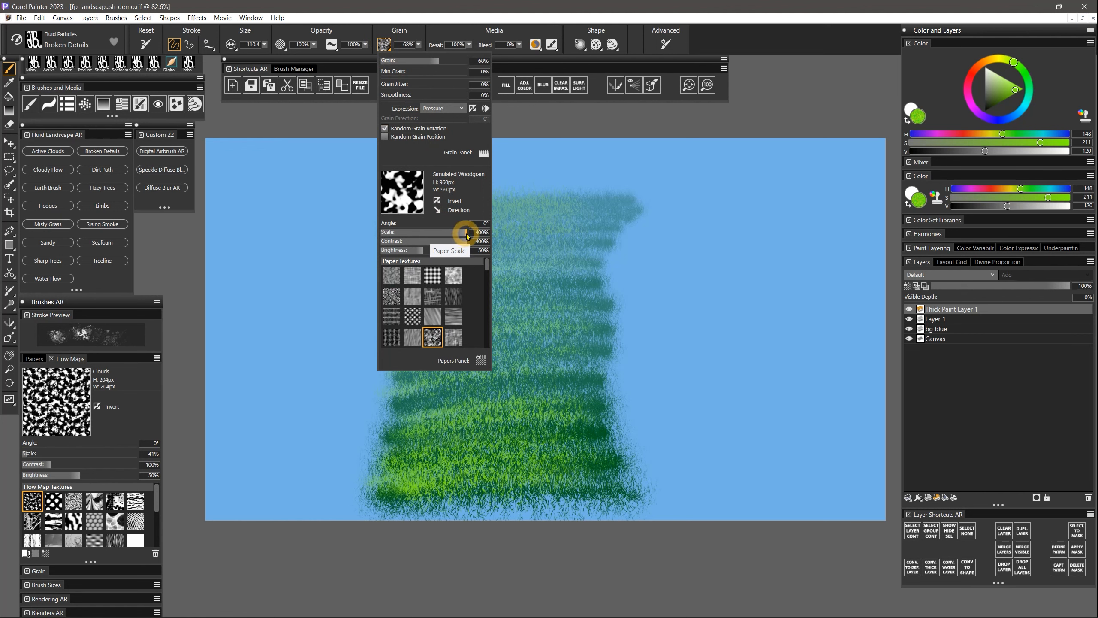
click(523, 221)
click(33, 502)
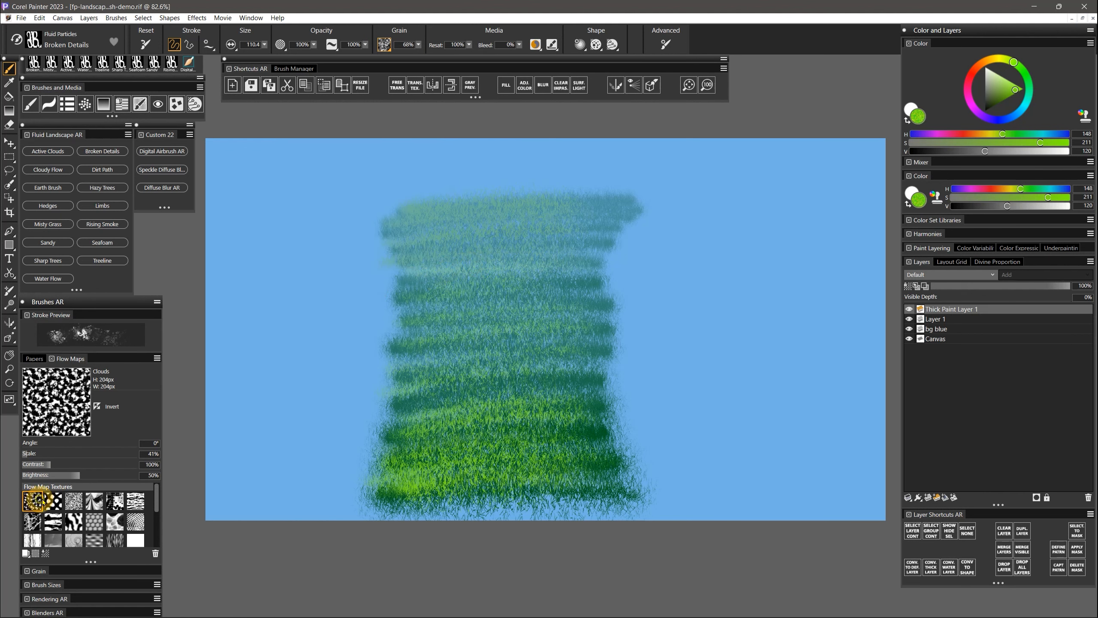
- Set the color to magenta-purple (H 37, S 200, V 117) and scatter small flowers over the grass on the Thick Paint layer
click(975, 111)
click(1011, 95)
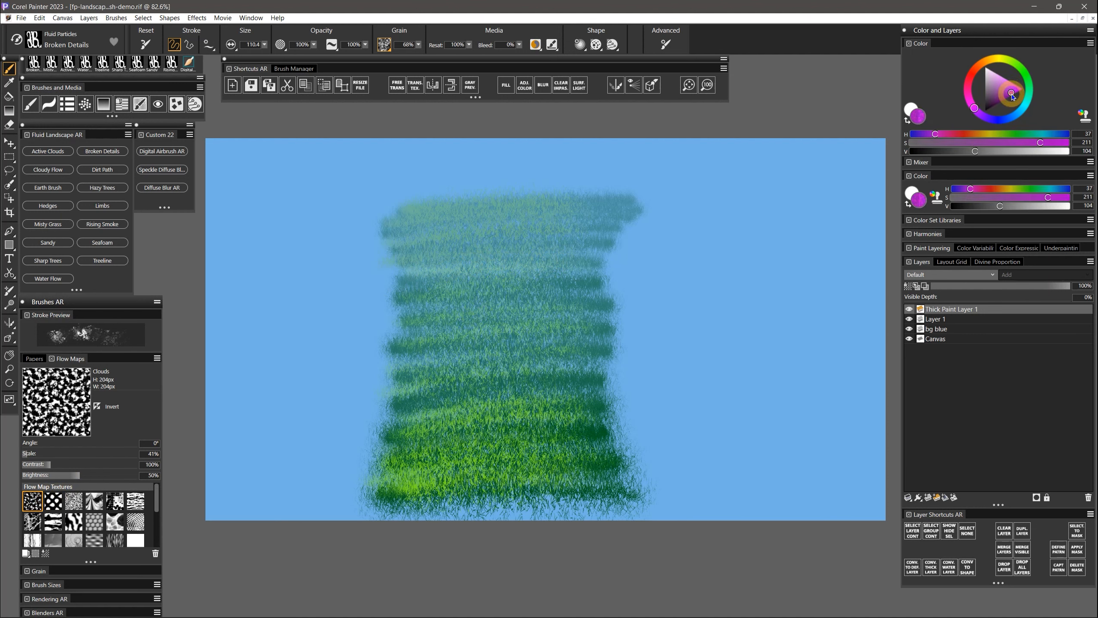
click(1012, 91)
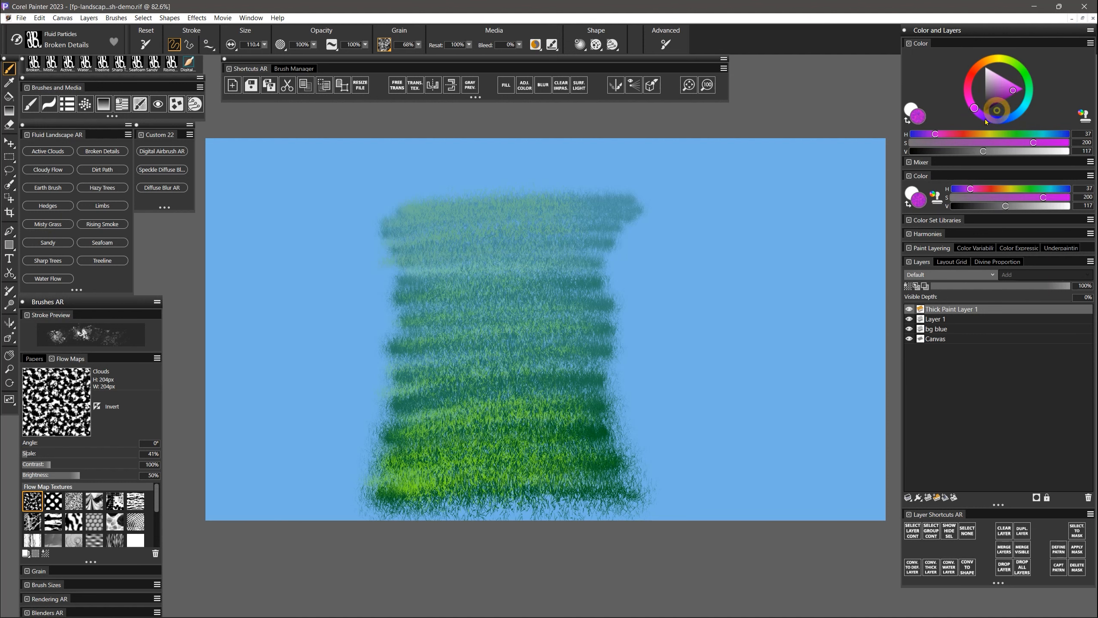
mouse_move(376, 457)
mouse_down()
mouse_move(627, 457)
mouse_move(393, 408)
mouse_move(600, 399)
mouse_move(398, 371)
mouse_move(644, 360)
mouse_move(401, 339)
mouse_move(612, 323)
mouse_move(413, 307)
mouse_move(518, 280)
mouse_up()
mouse_move(611, 262)
mouse_down()
mouse_move(558, 223)
mouse_move(429, 211)
mouse_up()
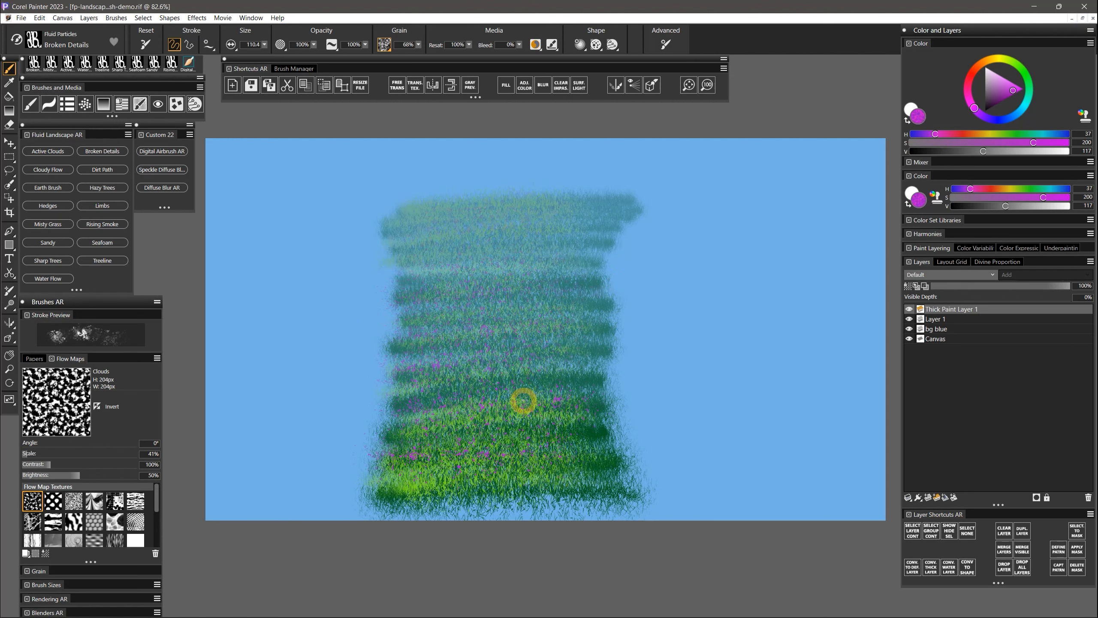
- Add flower details over the grass in a darker purple (H 37, S 236, V 86) and in white
click(1009, 97)
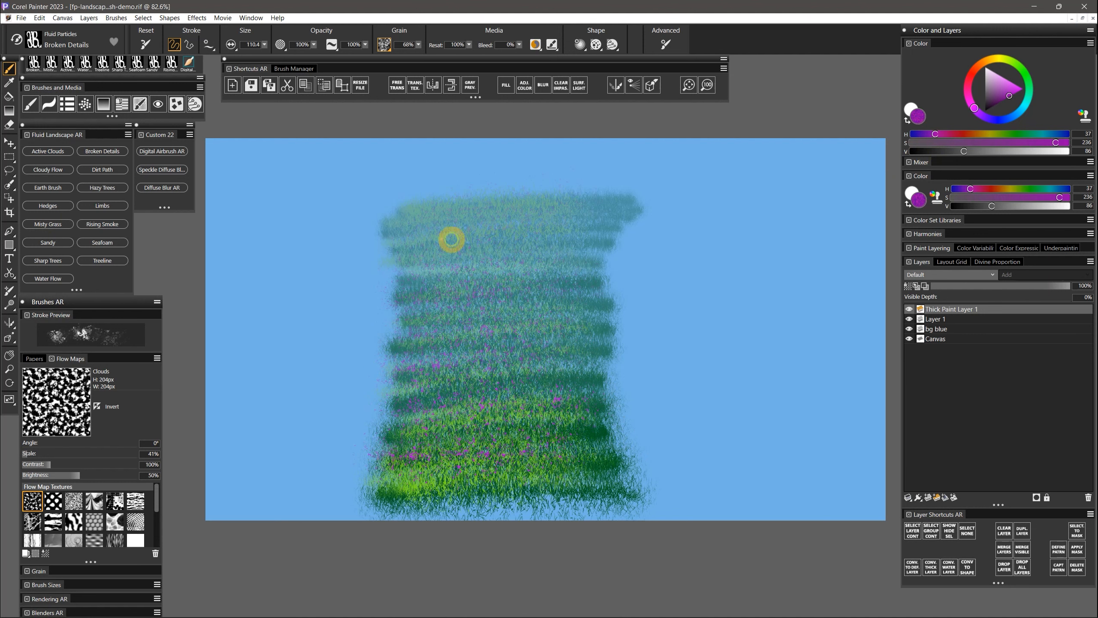
click(986, 66)
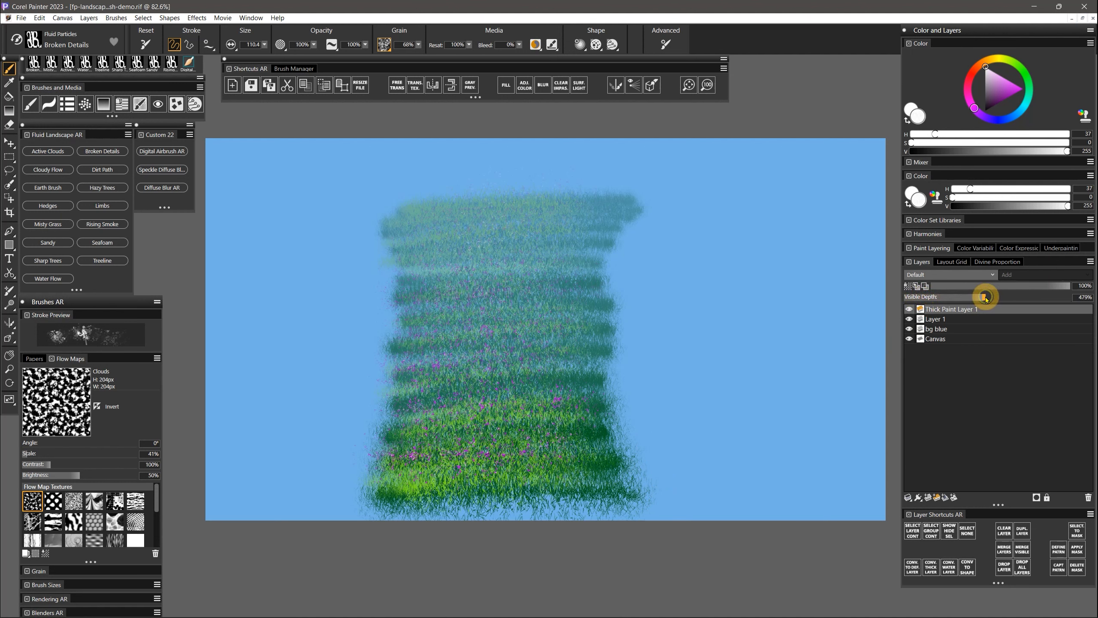
- Magnify the lower grass area to 200% and examine the thick paint detail of the flowers
click(9, 369)
click(482, 461)
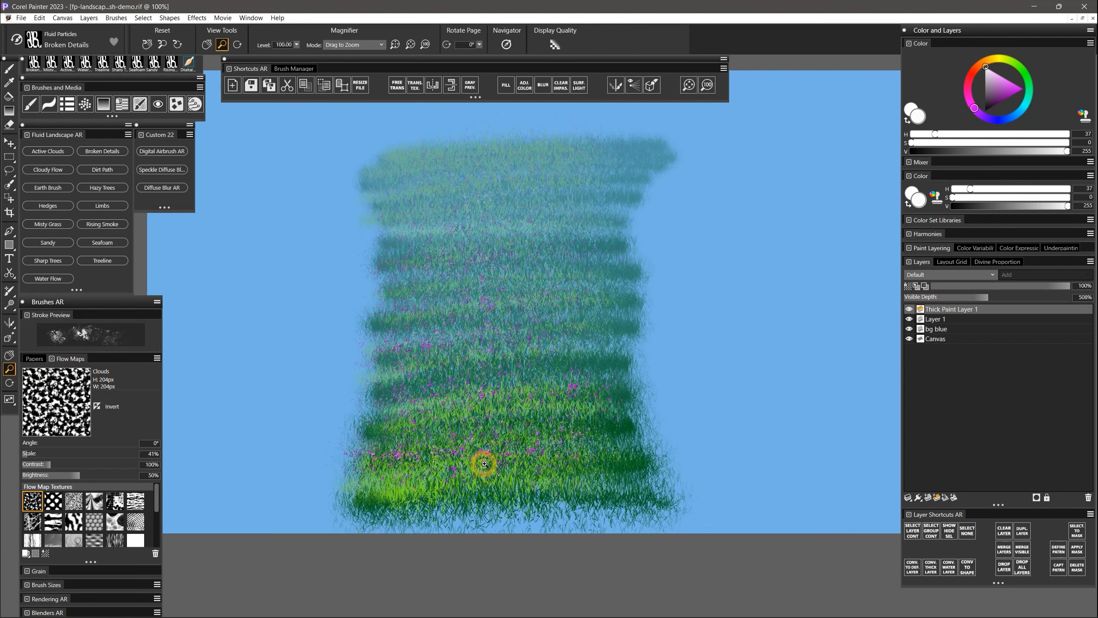
click(483, 461)
click(493, 475)
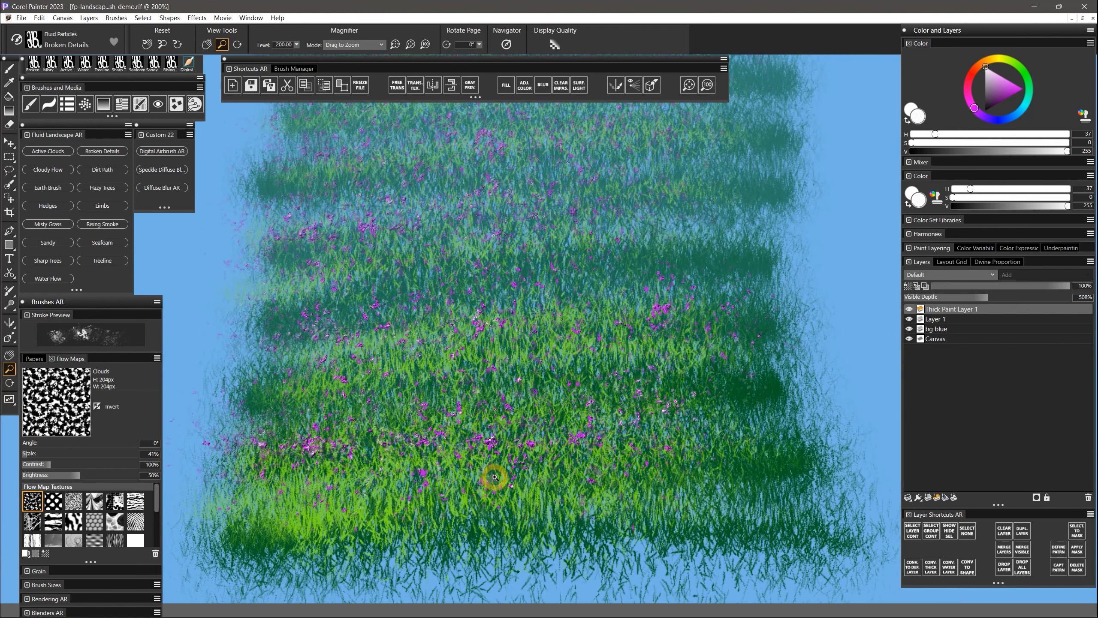
- Choose the Dirt Path brush variant from the Fluid Landscape brushes
alt+click(515, 449)
alt+click(516, 450)
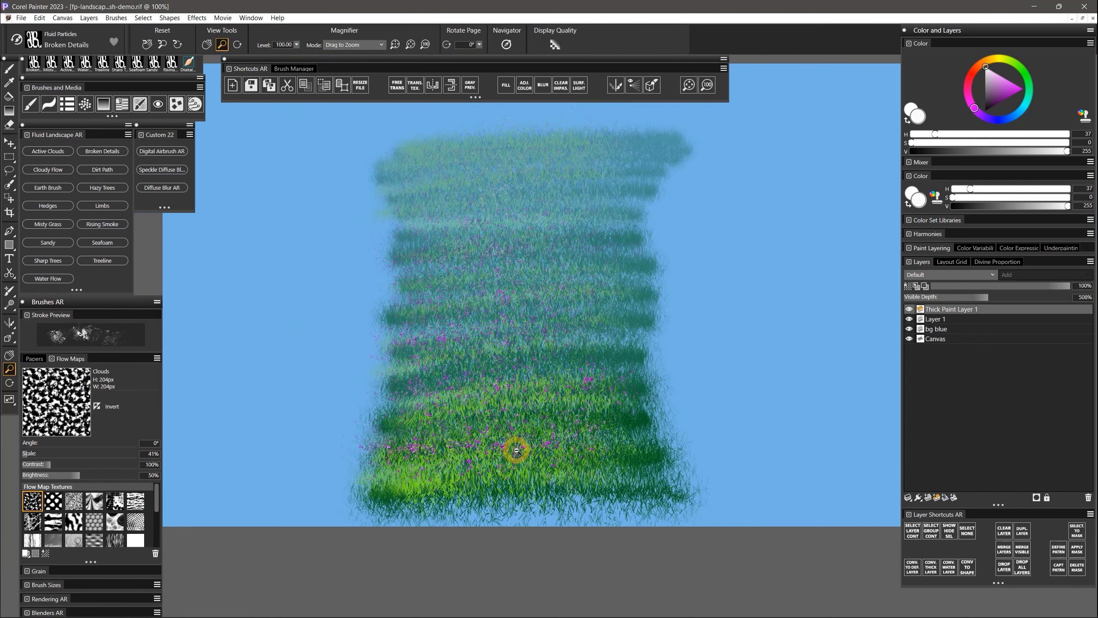
alt+click(518, 450)
click(545, 424)
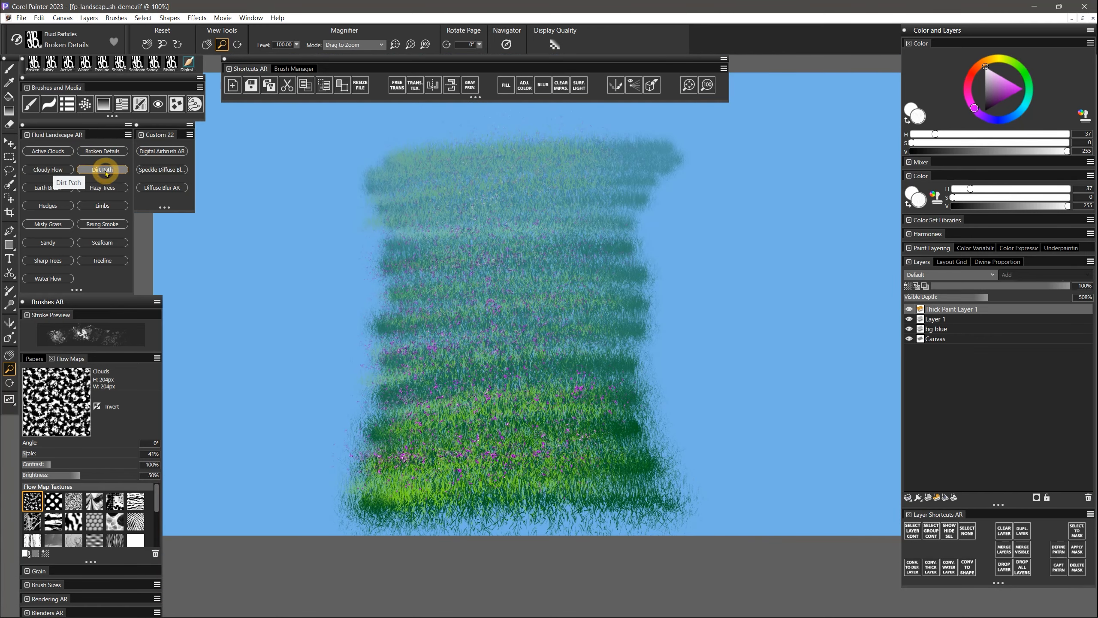
click(108, 171)
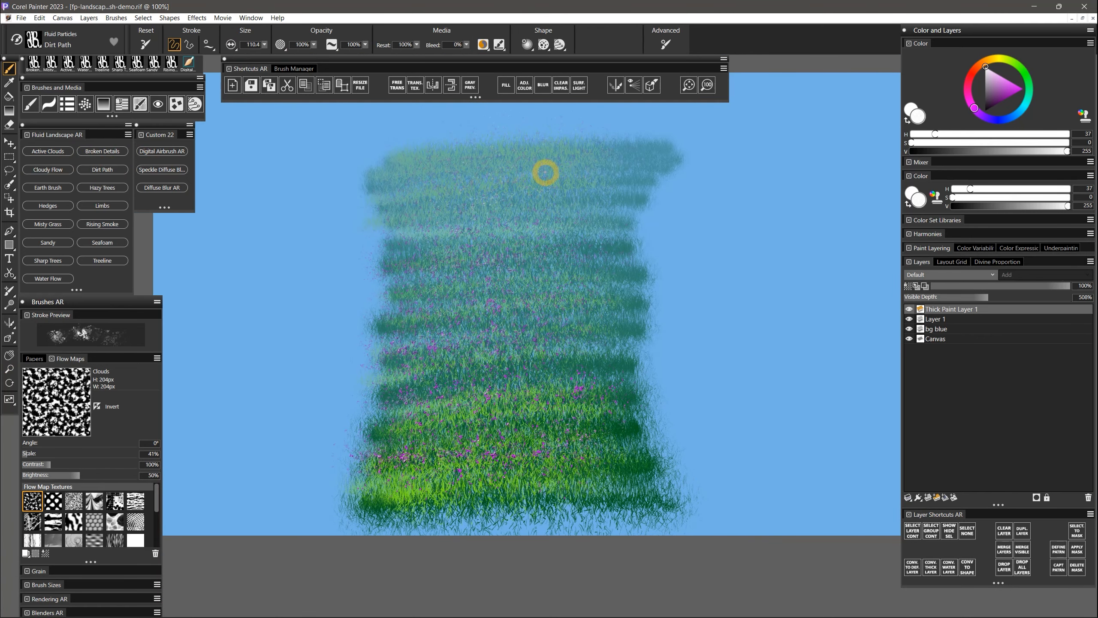
- Set the color to brown (H 95, S 99, V 61) and paint a widening dirt path down the middle of the grass on a new layer
click(974, 72)
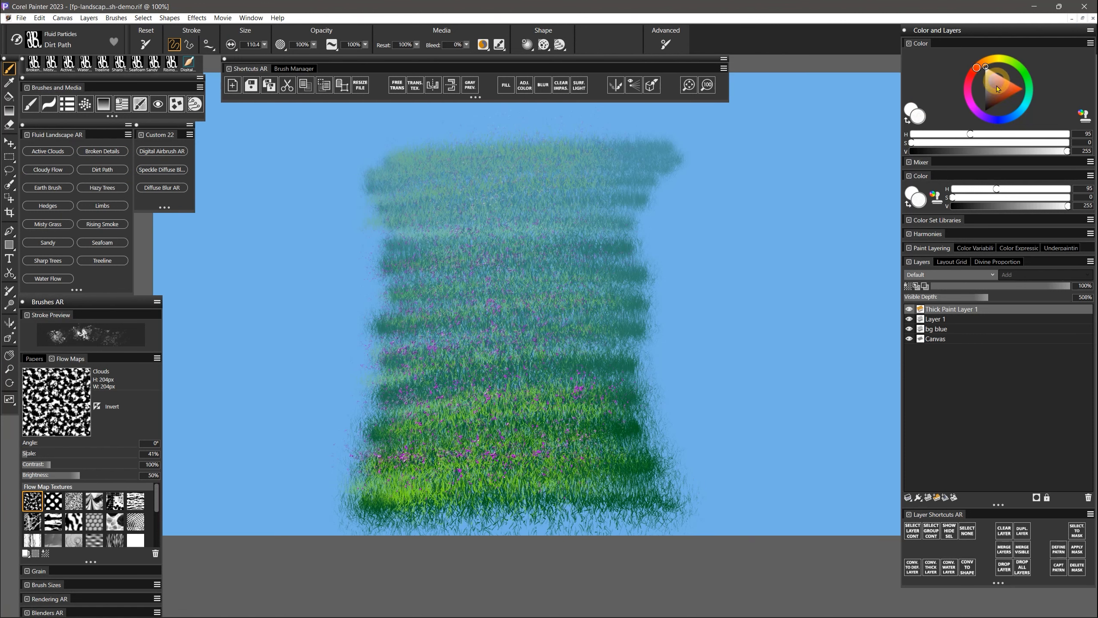
click(993, 103)
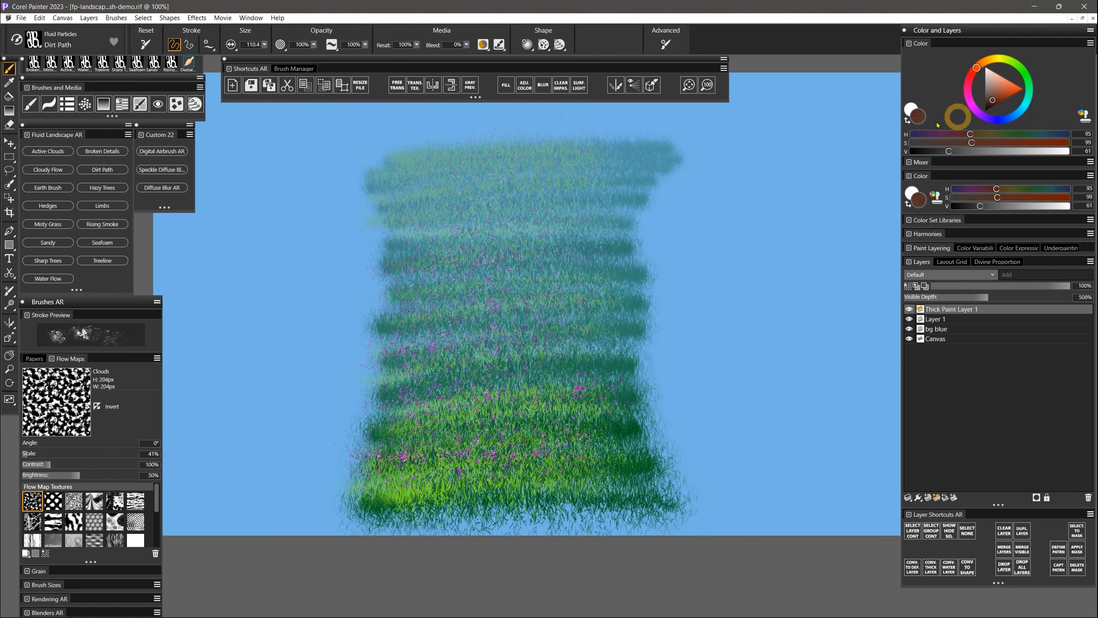
click(927, 497)
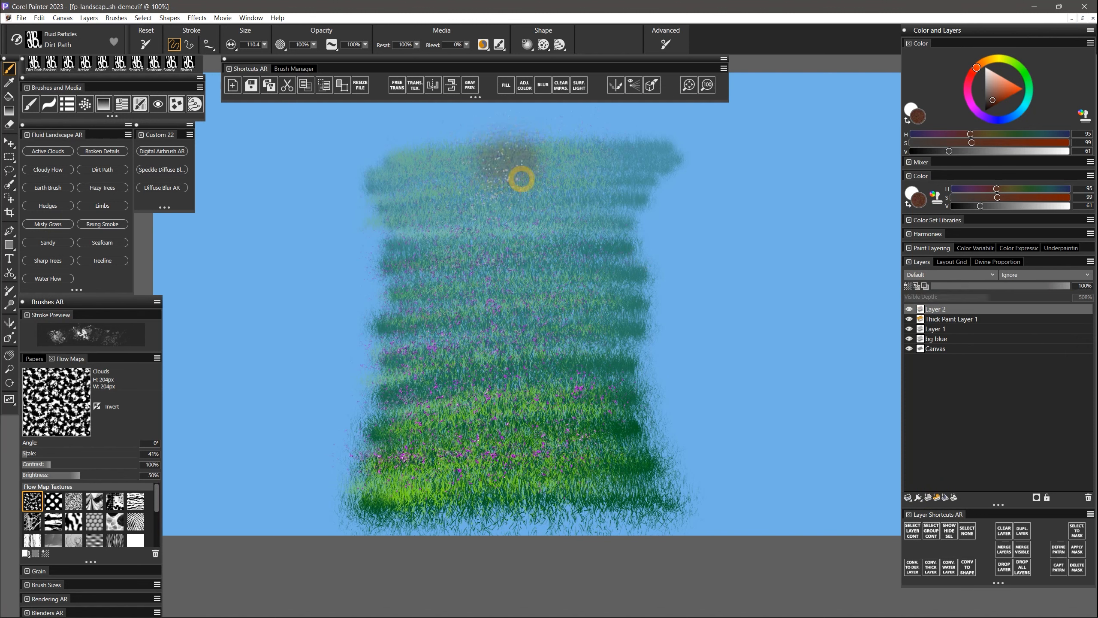
mouse_move(521, 178)
mouse_down()
mouse_move(523, 208)
mouse_move(488, 255)
mouse_move(481, 296)
mouse_move(508, 395)
mouse_move(473, 454)
mouse_move(574, 480)
mouse_move(660, 536)
mouse_up()
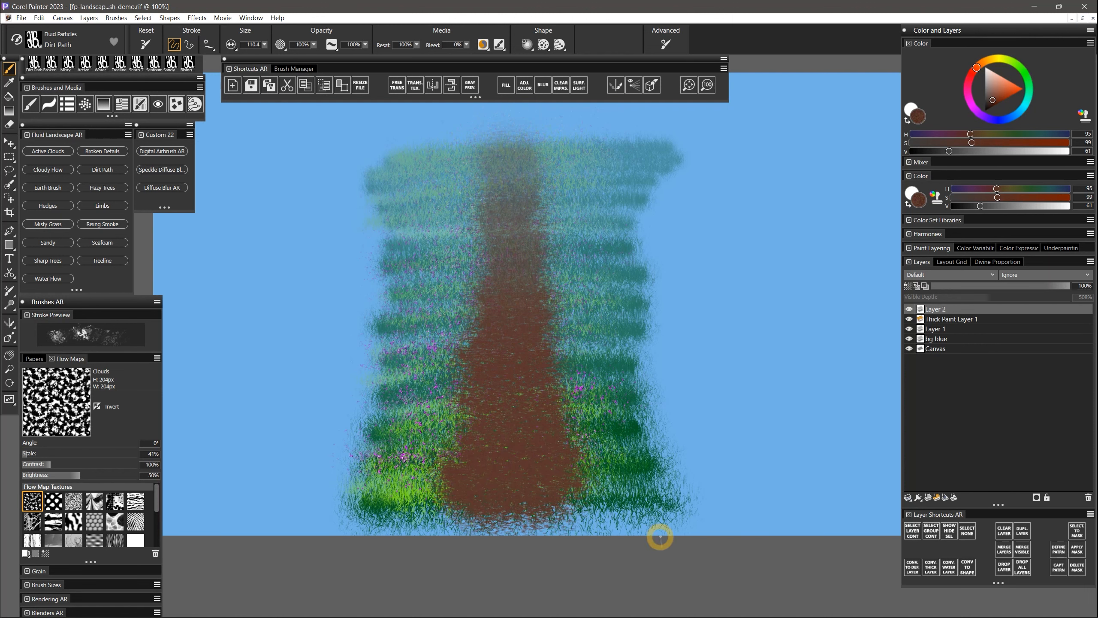
- Add texture strokes along the dirt path in dark brown (H 95, S 141, V 30) and in light orange (H 103, S 145, V 169)
click(990, 111)
mouse_move(448, 496)
mouse_down()
mouse_move(573, 490)
mouse_move(443, 477)
mouse_move(521, 447)
mouse_move(468, 430)
mouse_move(579, 413)
mouse_move(463, 380)
mouse_move(554, 308)
mouse_move(542, 235)
mouse_up()
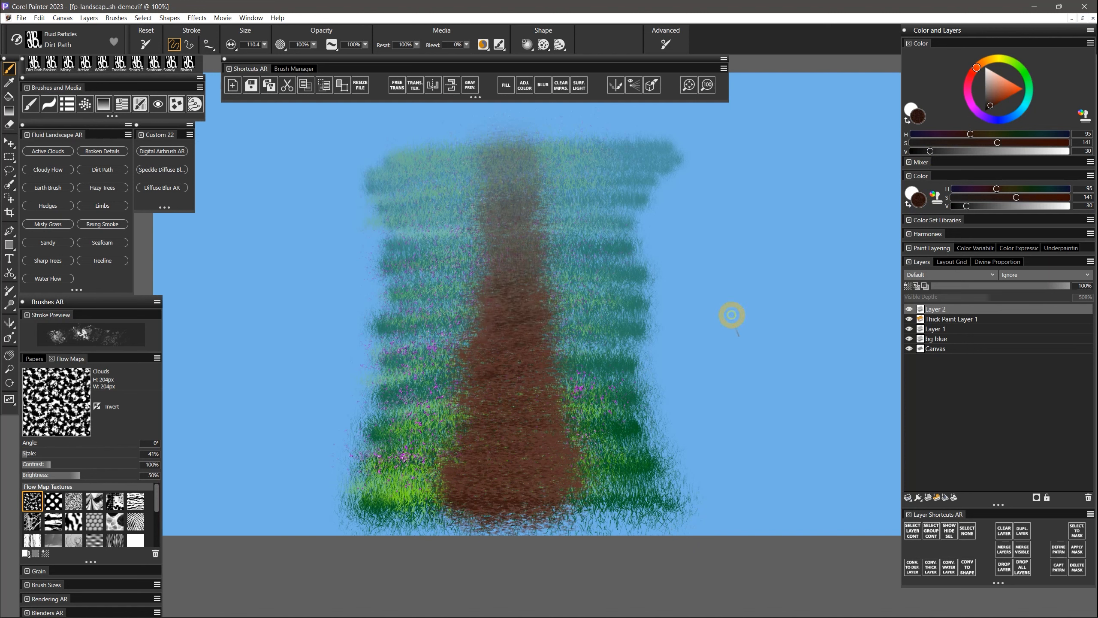
click(1001, 81)
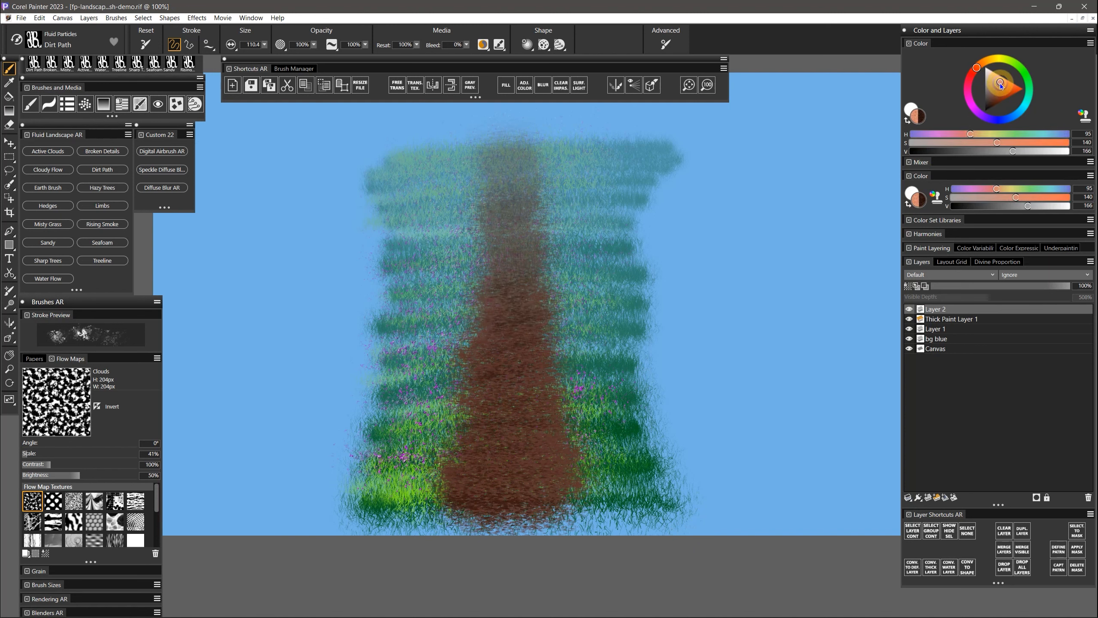
click(981, 63)
mouse_move(463, 492)
mouse_down()
mouse_move(569, 493)
mouse_move(512, 481)
mouse_move(518, 464)
mouse_move(490, 439)
mouse_move(569, 431)
mouse_move(459, 412)
mouse_move(550, 360)
mouse_move(528, 331)
mouse_move(527, 246)
mouse_up()
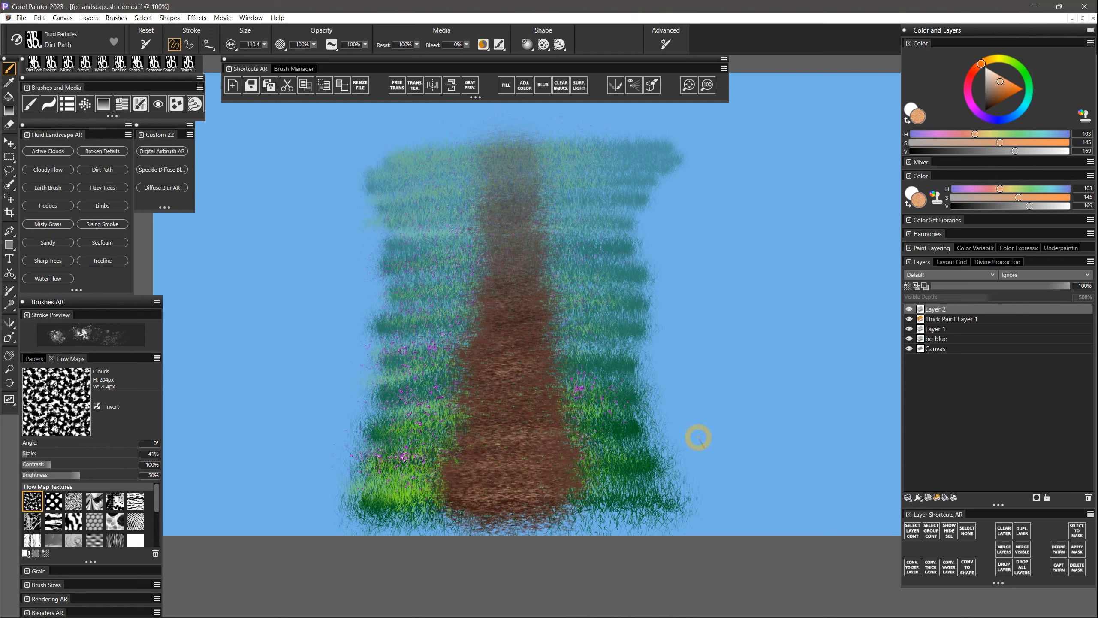
- Delete the dirt path layer together with the Thick Paint layer, and clear the grass from Layer 1
shift+click(955, 319)
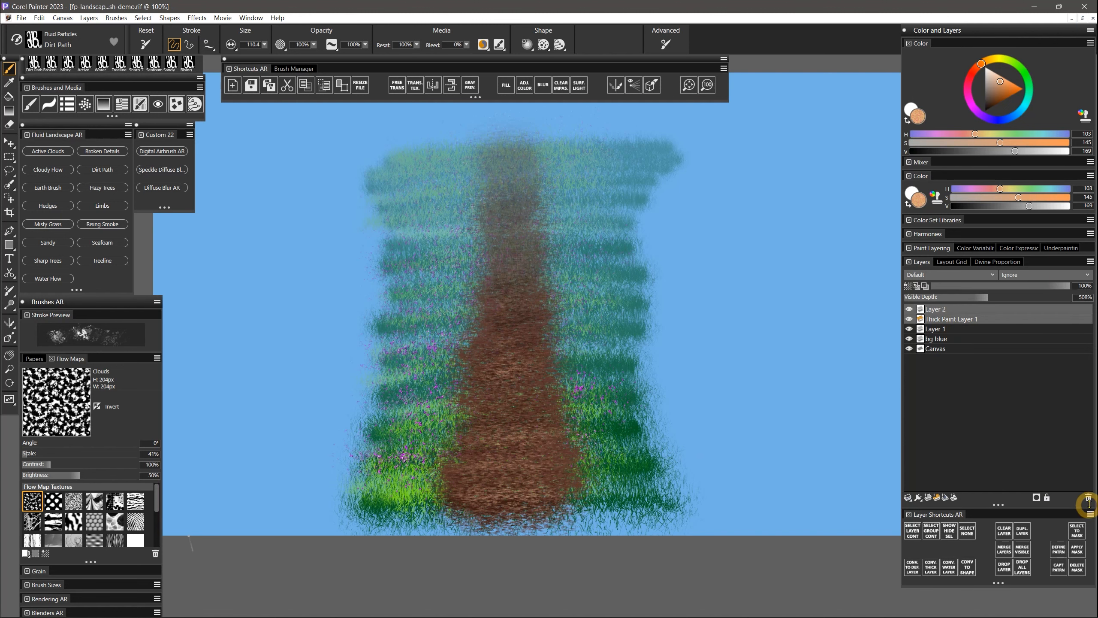
key(Delete)
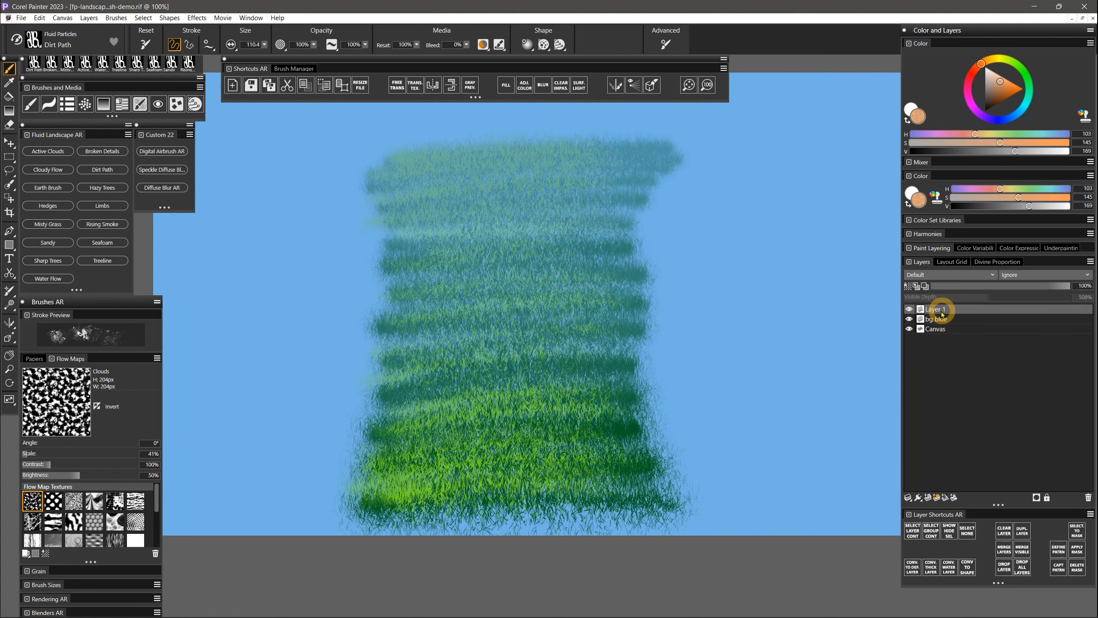
key(Delete)
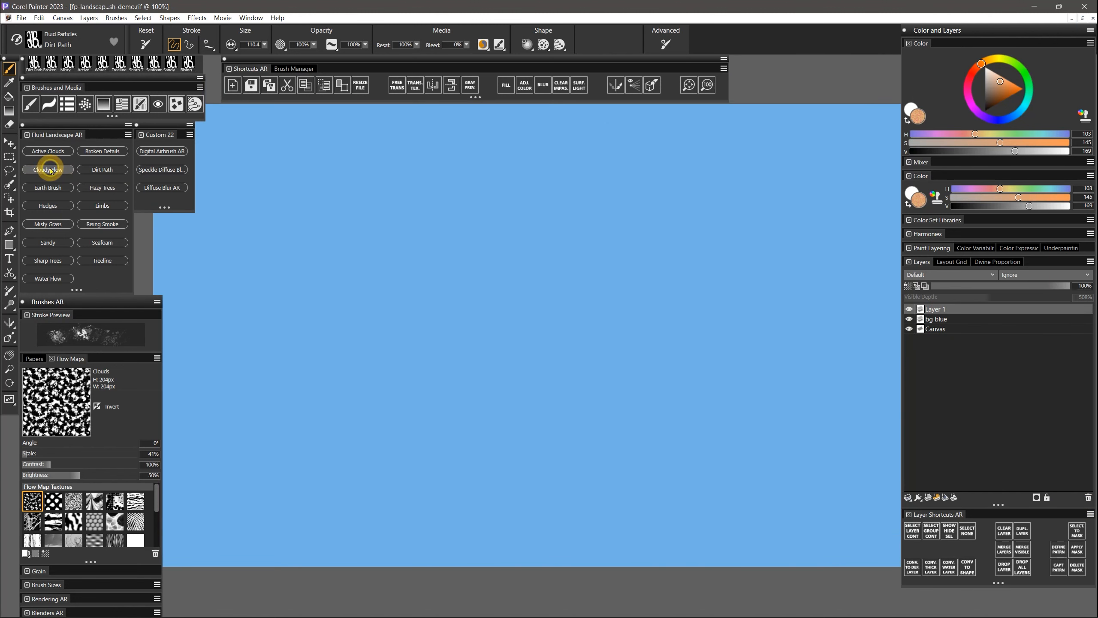
- Choose the Cloudy Flow brush variant and set the color to white
click(48, 169)
click(98, 187)
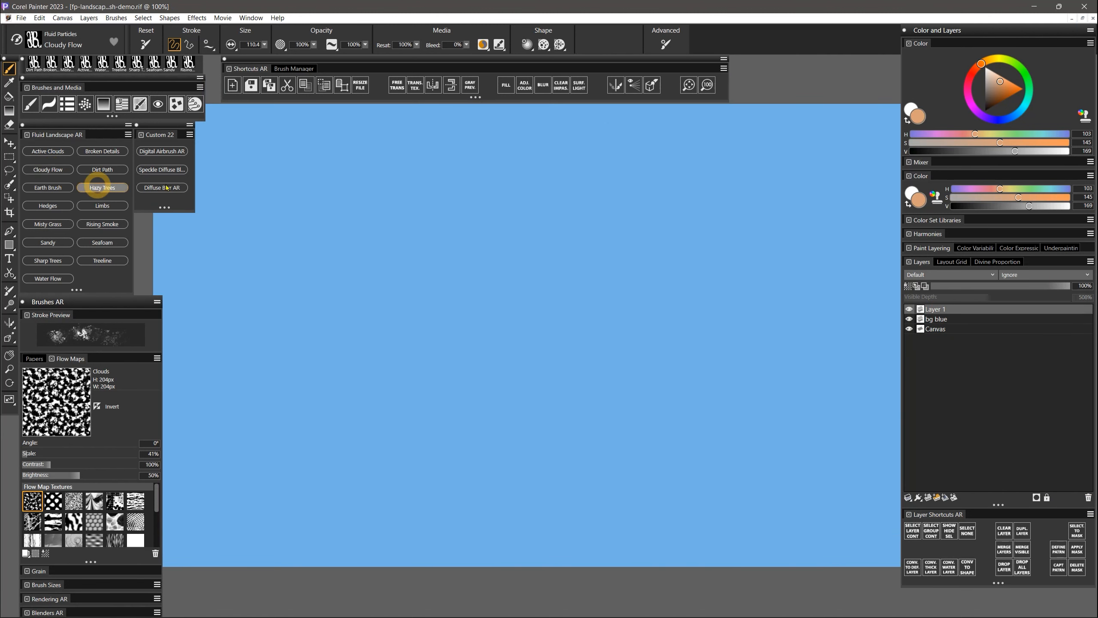
drag(997, 89, 979, 46)
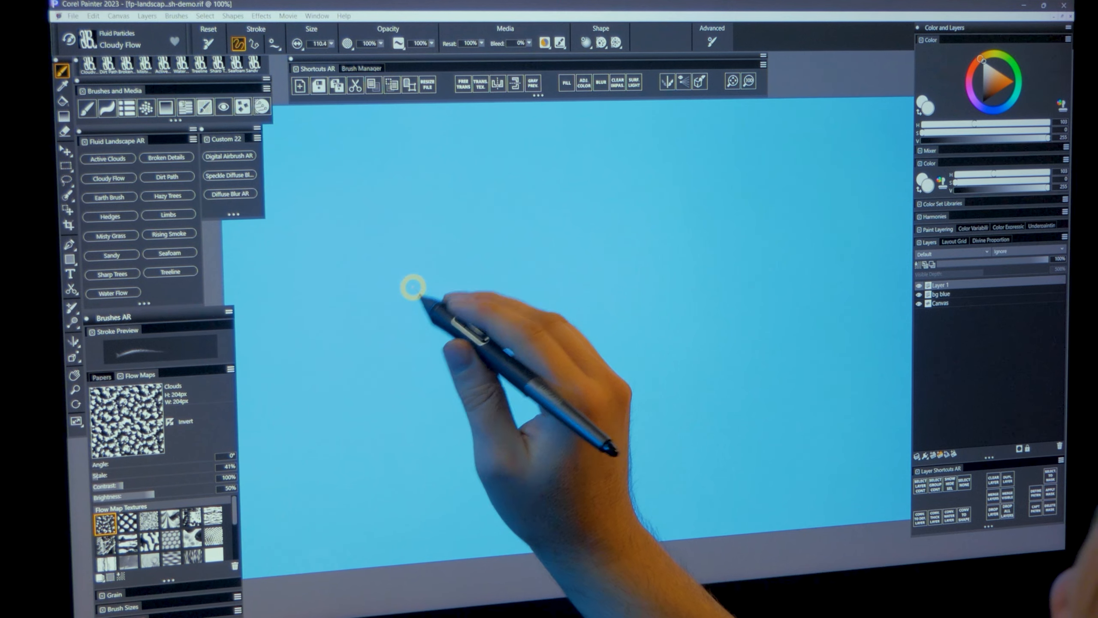
- Paint wispy, swirling white cloud streaks across the blue sky on Layer 1
mouse_move(371, 291)
mouse_down()
mouse_move(651, 171)
mouse_move(634, 183)
mouse_up()
mouse_move(479, 322)
mouse_down()
mouse_move(410, 338)
mouse_move(593, 260)
mouse_move(620, 328)
mouse_move(661, 291)
mouse_move(694, 281)
mouse_up()
mouse_move(697, 223)
mouse_down()
mouse_move(716, 169)
mouse_move(719, 194)
mouse_move(752, 212)
mouse_move(745, 224)
mouse_move(779, 215)
mouse_move(760, 241)
mouse_move(702, 227)
mouse_move(765, 249)
mouse_move(642, 318)
mouse_move(616, 348)
mouse_up()
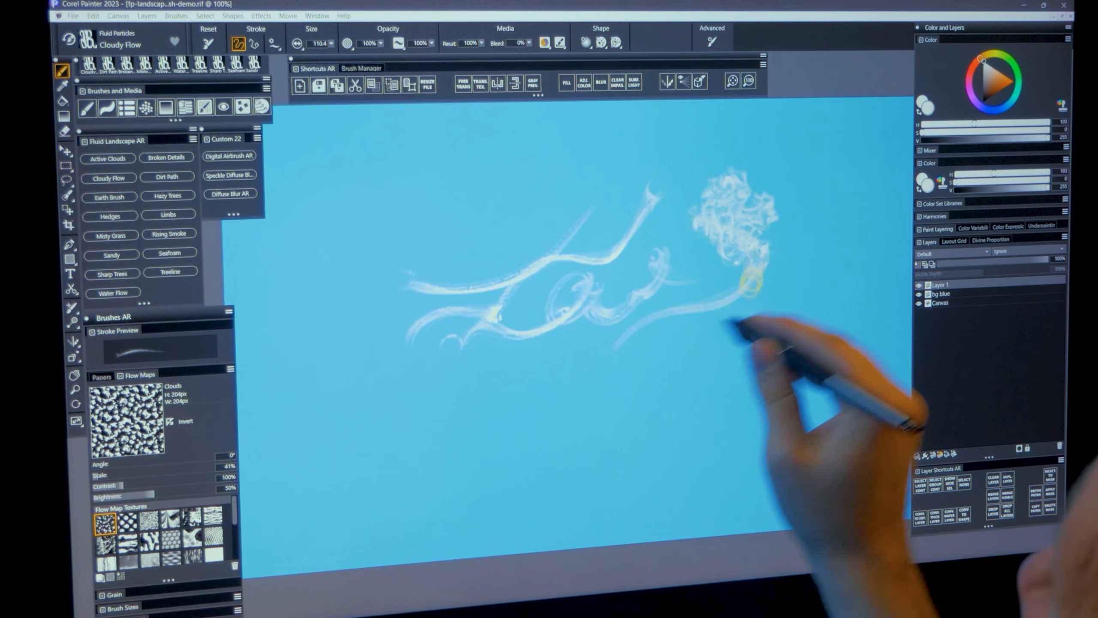
mouse_move(748, 281)
mouse_down()
mouse_move(586, 370)
mouse_move(603, 346)
mouse_move(537, 391)
mouse_up()
drag(755, 260, 538, 391)
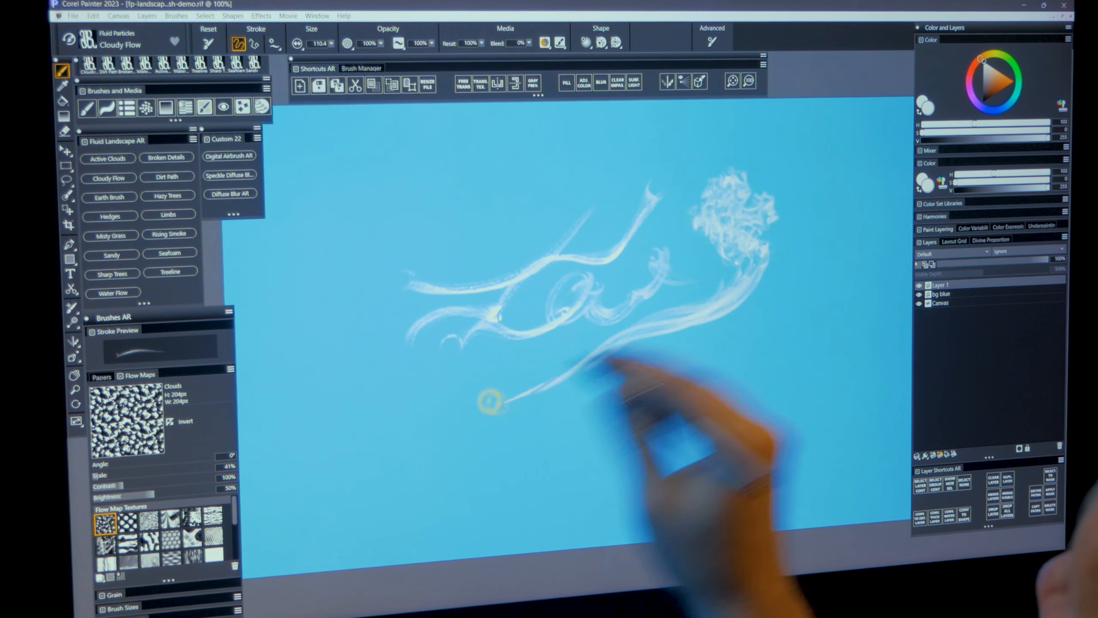
mouse_move(744, 280)
mouse_down()
mouse_move(637, 319)
mouse_move(691, 330)
mouse_move(693, 307)
mouse_move(662, 330)
mouse_move(451, 273)
mouse_move(502, 220)
mouse_move(588, 184)
mouse_move(502, 265)
mouse_move(514, 212)
mouse_move(562, 255)
mouse_up()
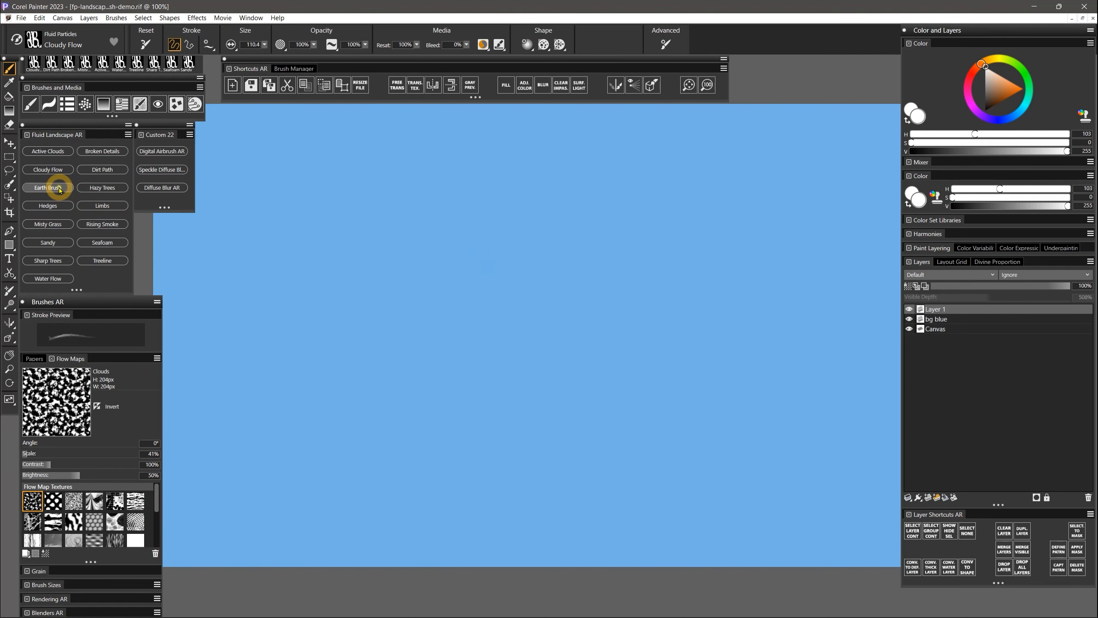
- Choose the Earth Brush variant with dark navy (H 0, S 255, V 18), try its dab rotation, and check the angle's Rotation expression
click(48, 188)
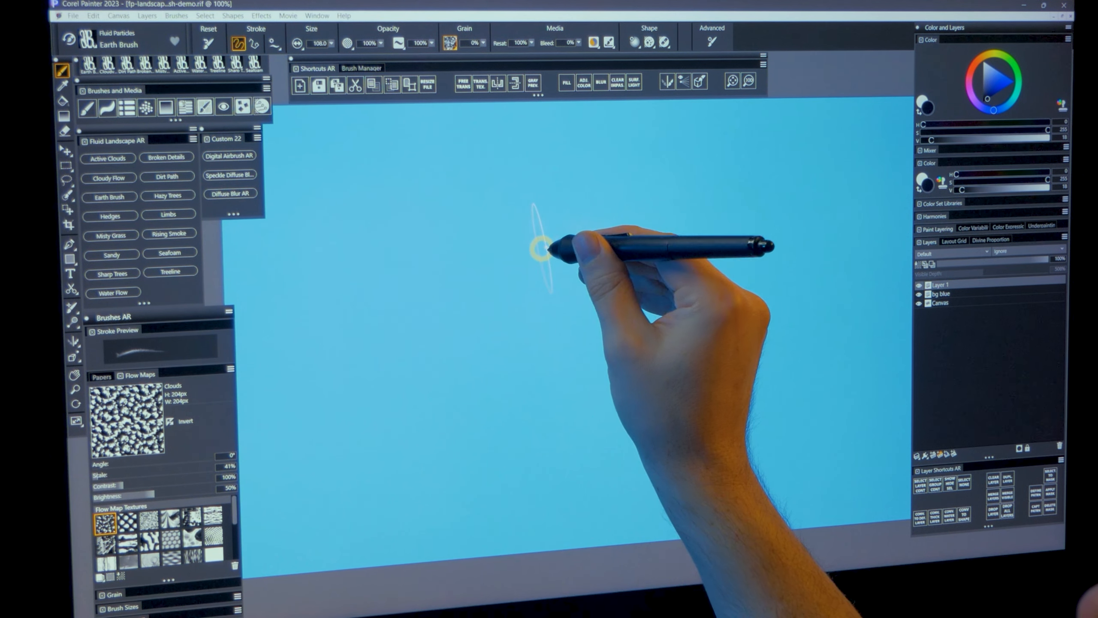
drag(541, 248, 559, 371)
drag(611, 233, 618, 357)
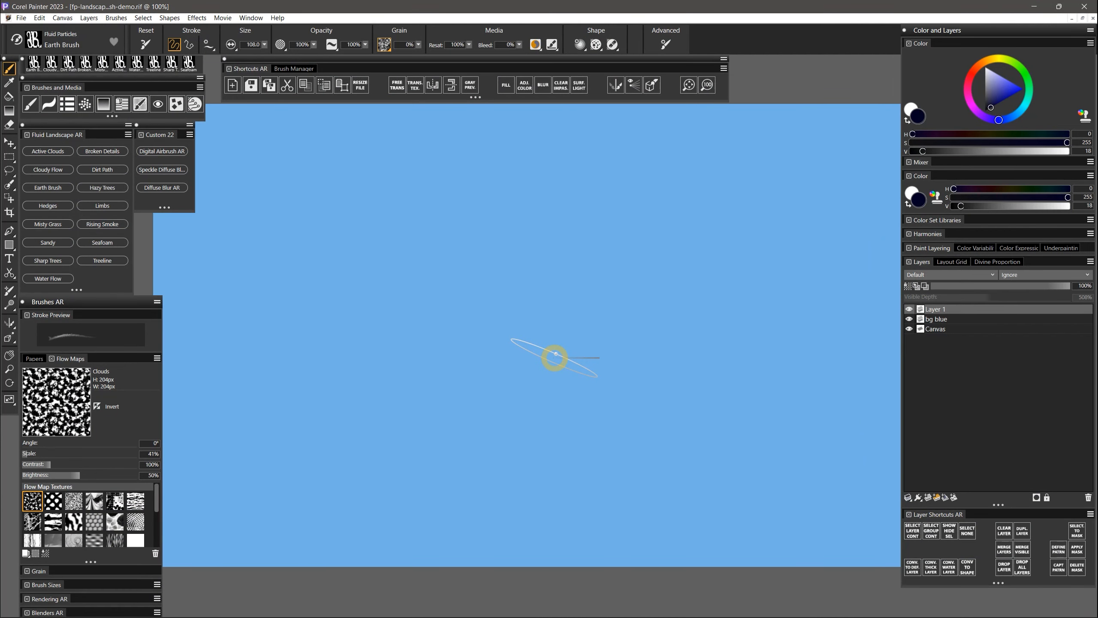
click(231, 45)
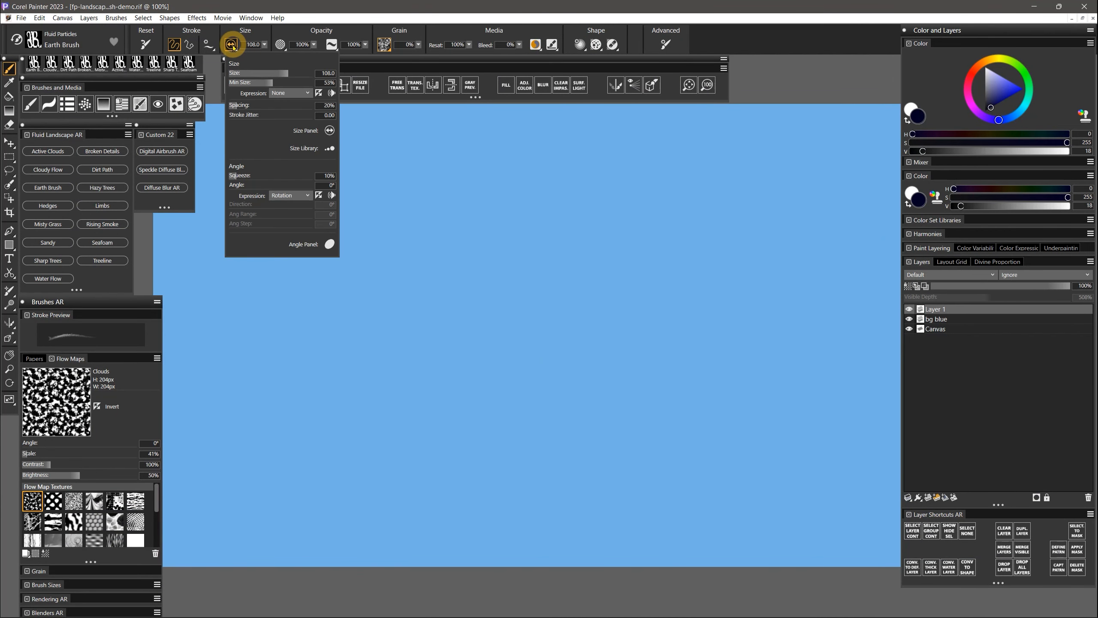
click(282, 195)
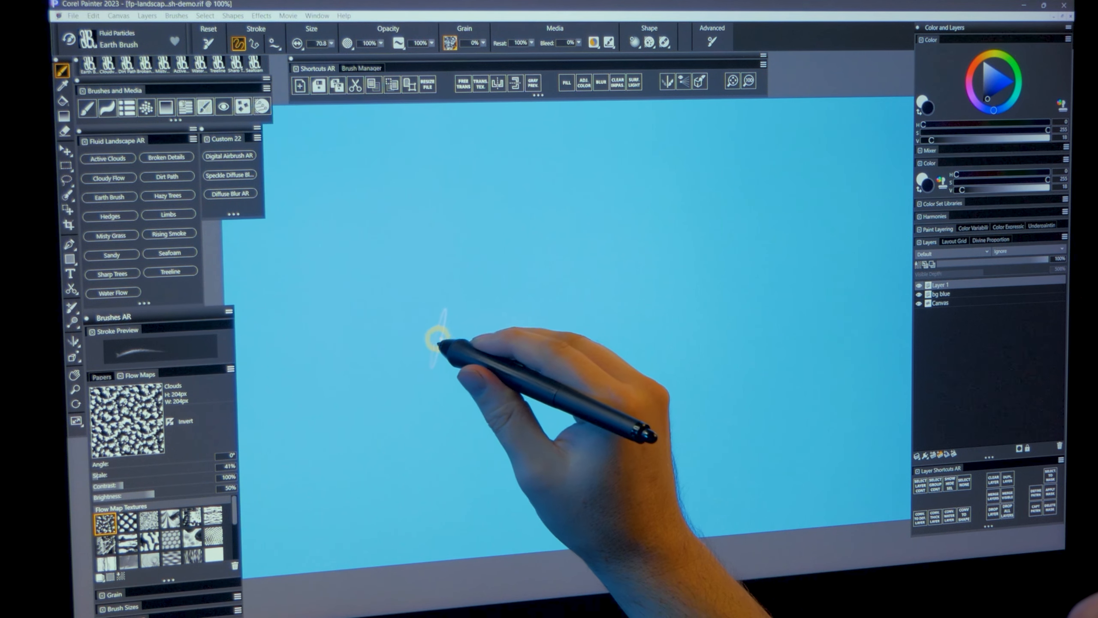
- Paint a jagged dark navy mountain at brush size 70.8, filling its slopes and fading the base into the blue background
mouse_move(436, 339)
mouse_down()
mouse_move(474, 284)
mouse_move(504, 277)
mouse_move(543, 239)
mouse_move(614, 271)
mouse_move(626, 298)
mouse_move(671, 325)
mouse_up()
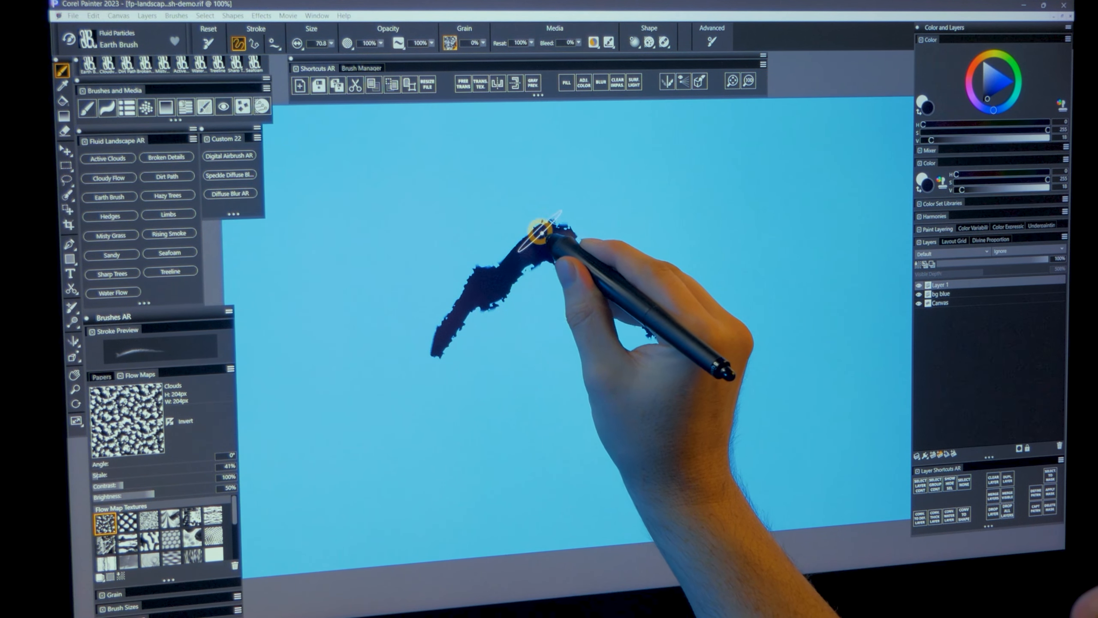
drag(542, 227, 495, 266)
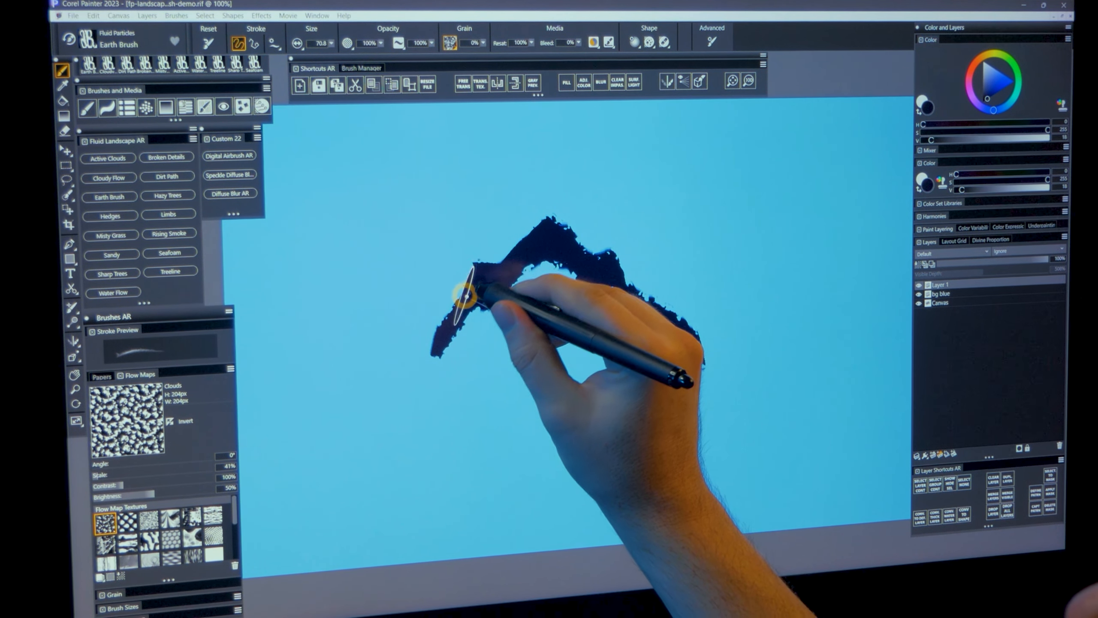
drag(471, 282, 429, 363)
mouse_move(561, 225)
mouse_down()
mouse_move(612, 265)
mouse_move(495, 336)
mouse_move(514, 280)
mouse_move(551, 289)
mouse_move(564, 336)
mouse_up()
mouse_move(561, 290)
mouse_down()
mouse_move(610, 324)
mouse_move(593, 274)
mouse_move(651, 339)
mouse_move(582, 259)
mouse_move(604, 333)
mouse_move(566, 265)
mouse_move(531, 368)
mouse_move(507, 361)
mouse_move(526, 318)
mouse_move(470, 391)
mouse_move(493, 321)
mouse_move(486, 302)
mouse_move(431, 389)
mouse_move(461, 339)
mouse_move(450, 343)
mouse_move(463, 347)
mouse_move(466, 318)
mouse_move(513, 304)
mouse_move(524, 313)
mouse_move(530, 298)
mouse_move(511, 335)
mouse_move(460, 342)
mouse_move(559, 304)
mouse_move(611, 357)
mouse_move(632, 346)
mouse_move(633, 296)
mouse_move(670, 359)
mouse_move(688, 366)
mouse_move(621, 284)
mouse_move(628, 316)
mouse_move(640, 308)
mouse_move(611, 273)
mouse_move(728, 392)
mouse_move(698, 343)
mouse_move(579, 372)
mouse_move(500, 362)
mouse_move(434, 413)
mouse_move(424, 404)
mouse_move(436, 375)
mouse_move(401, 407)
mouse_move(434, 423)
mouse_move(471, 420)
mouse_move(553, 371)
mouse_move(541, 413)
mouse_move(533, 361)
mouse_move(588, 345)
mouse_move(608, 347)
mouse_move(630, 379)
mouse_up()
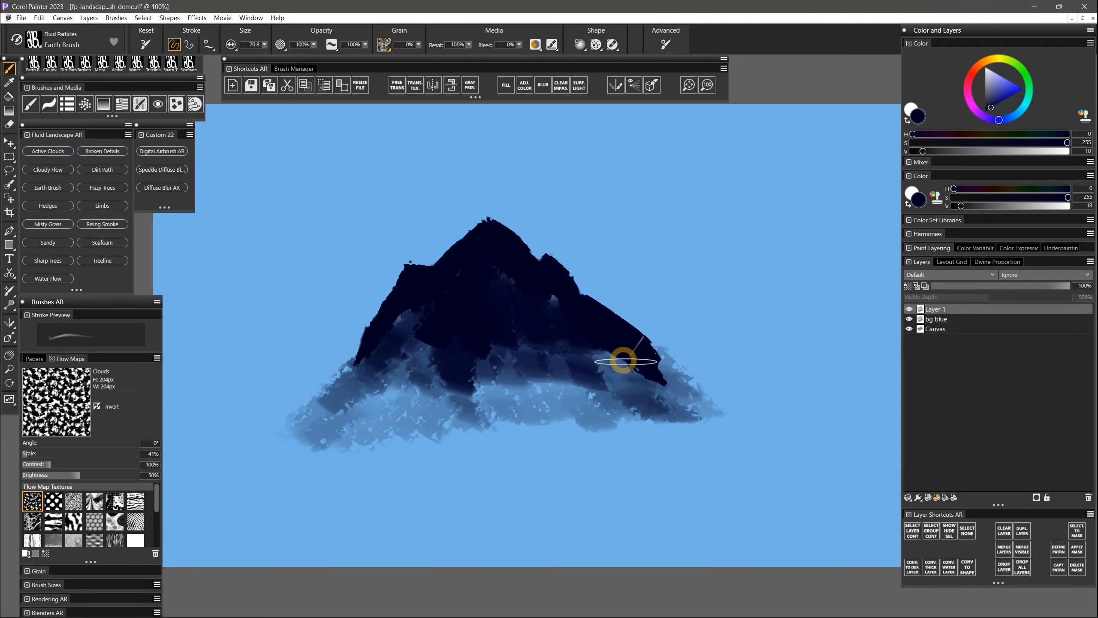
mouse_move(620, 360)
mouse_down()
mouse_move(661, 364)
mouse_move(692, 398)
mouse_move(646, 349)
mouse_move(665, 369)
mouse_move(593, 337)
mouse_move(606, 375)
mouse_move(538, 386)
mouse_move(487, 338)
mouse_move(416, 380)
mouse_move(410, 294)
mouse_move(426, 327)
mouse_move(465, 354)
mouse_move(434, 387)
mouse_move(420, 354)
mouse_move(338, 394)
mouse_move(364, 377)
mouse_move(383, 408)
mouse_move(499, 382)
mouse_move(478, 361)
mouse_move(566, 358)
mouse_move(380, 409)
mouse_move(346, 400)
mouse_move(450, 379)
mouse_move(499, 391)
mouse_move(501, 351)
mouse_move(550, 350)
mouse_move(575, 396)
mouse_up()
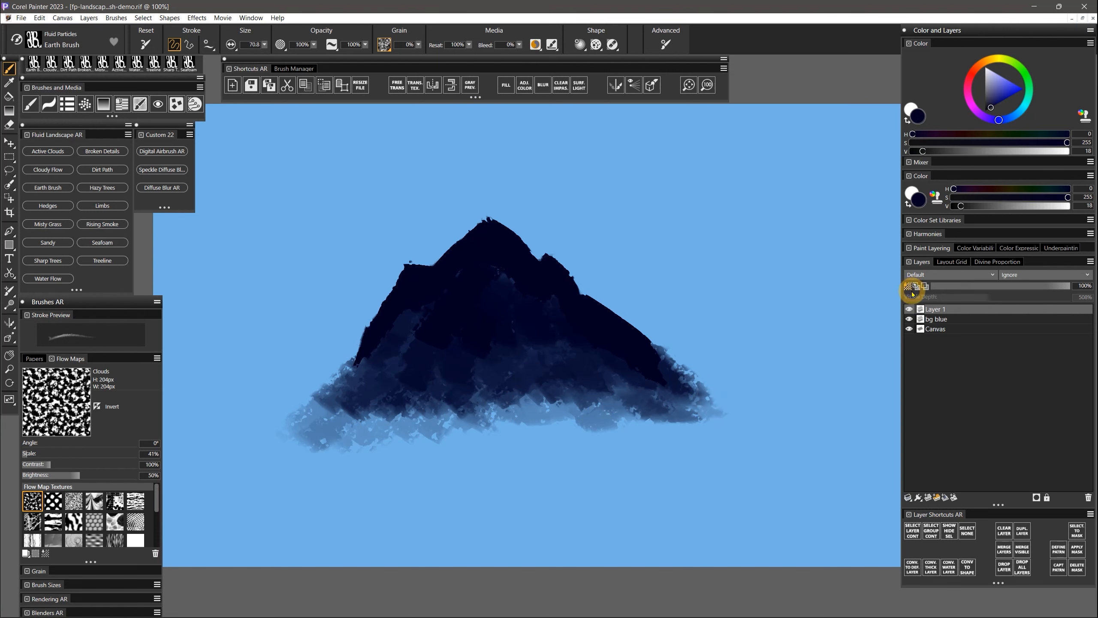
- Preserve Layer 1's transparency and paint lavender (H 0, S 126, V 203) snow highlights on the mountain's ridges with a brush size of 38.8
click(993, 77)
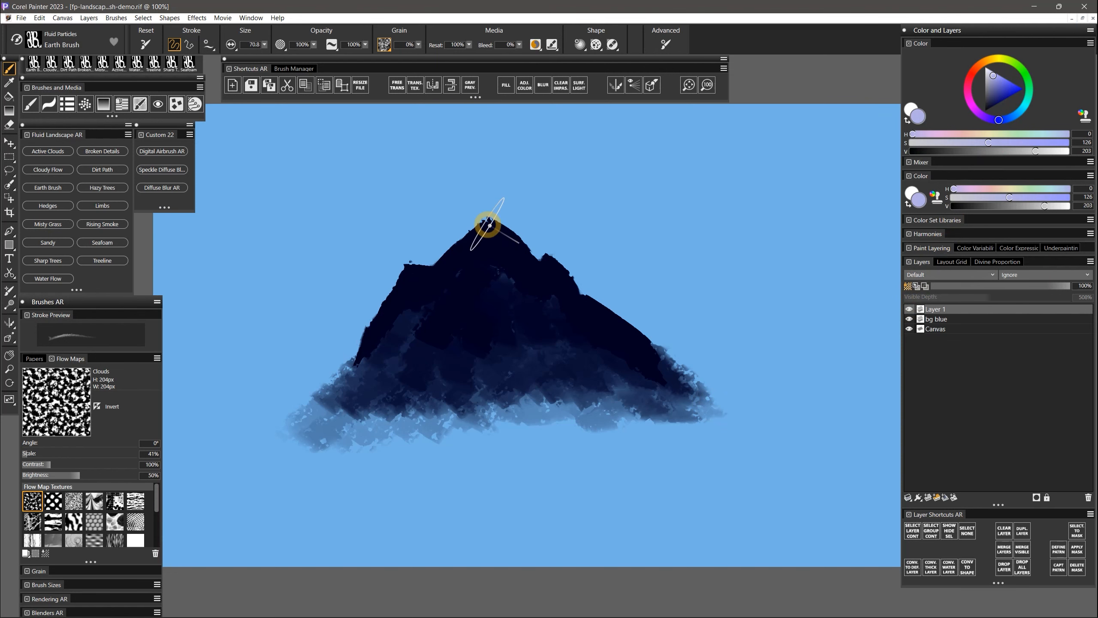
drag(483, 222, 479, 262)
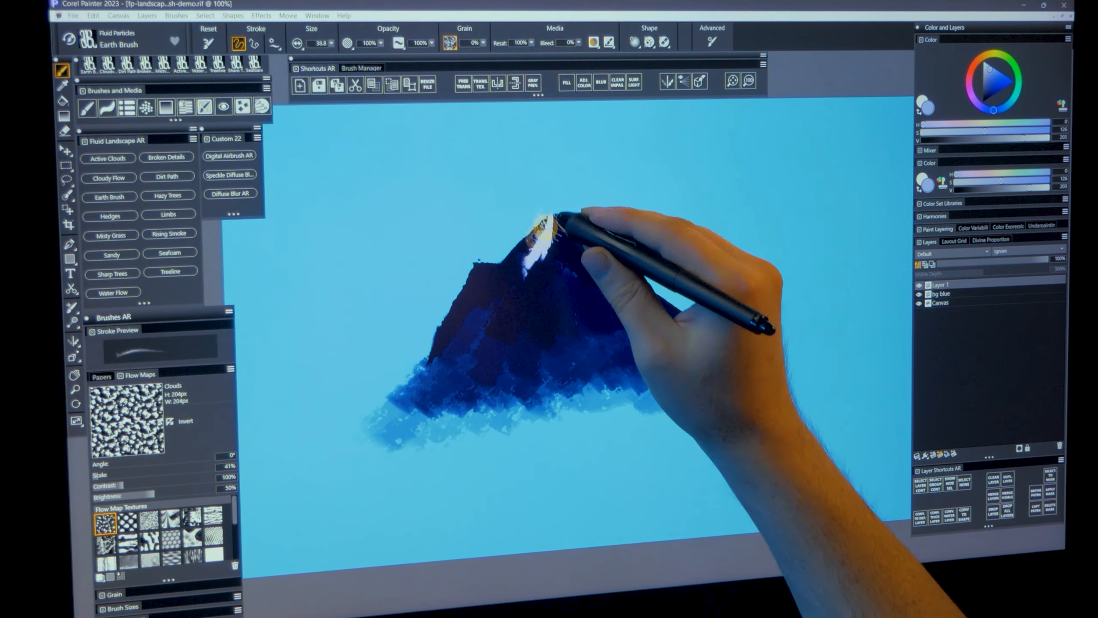
mouse_move(559, 225)
mouse_down()
mouse_move(537, 289)
mouse_move(532, 267)
mouse_move(474, 263)
mouse_move(479, 284)
mouse_move(541, 272)
mouse_move(511, 254)
mouse_move(506, 262)
mouse_move(525, 254)
mouse_move(522, 283)
mouse_move(490, 356)
mouse_move(610, 260)
mouse_move(570, 332)
mouse_move(651, 286)
mouse_move(657, 309)
mouse_up()
mouse_move(476, 298)
mouse_down()
mouse_move(473, 326)
mouse_move(480, 295)
mouse_move(519, 326)
mouse_move(515, 289)
mouse_move(618, 233)
mouse_move(689, 351)
mouse_move(674, 367)
mouse_up()
- Sample a dark blue (H 243, S 117, V 63) and paint shaded rock texture on the mountain's dark faces
alt+click(674, 367)
mouse_move(583, 272)
mouse_down()
mouse_move(558, 230)
mouse_move(569, 310)
mouse_move(559, 248)
mouse_move(555, 330)
mouse_up()
mouse_move(491, 269)
mouse_down()
mouse_move(644, 351)
mouse_move(619, 311)
mouse_move(654, 348)
mouse_up()
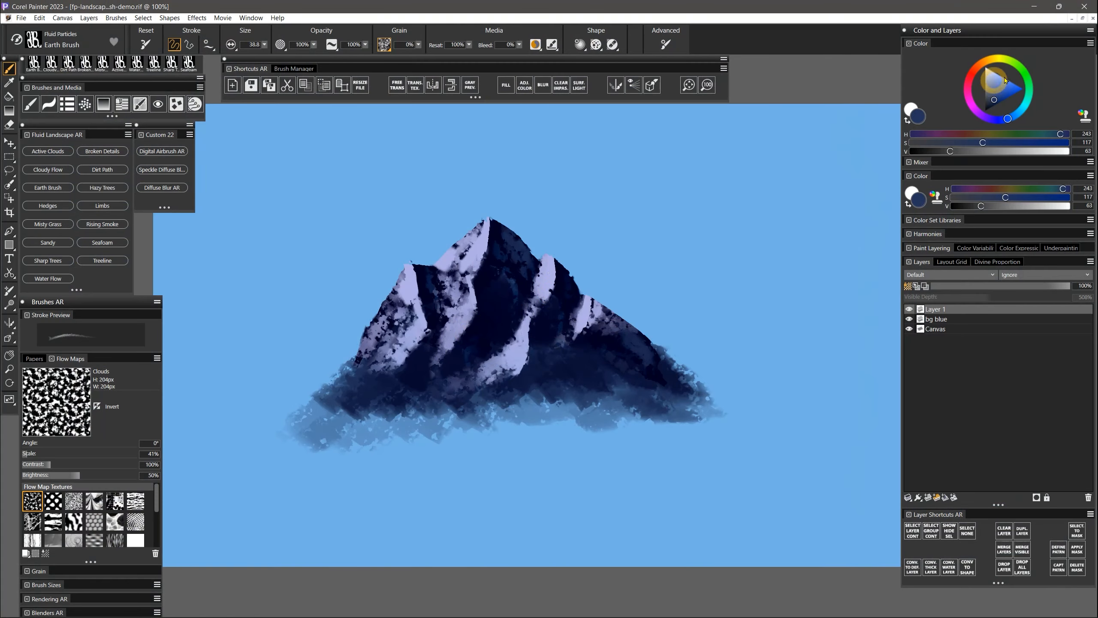
- Set the color to white and brighten the snow highlights along the mountain's ridges
drag(1005, 81, 985, 67)
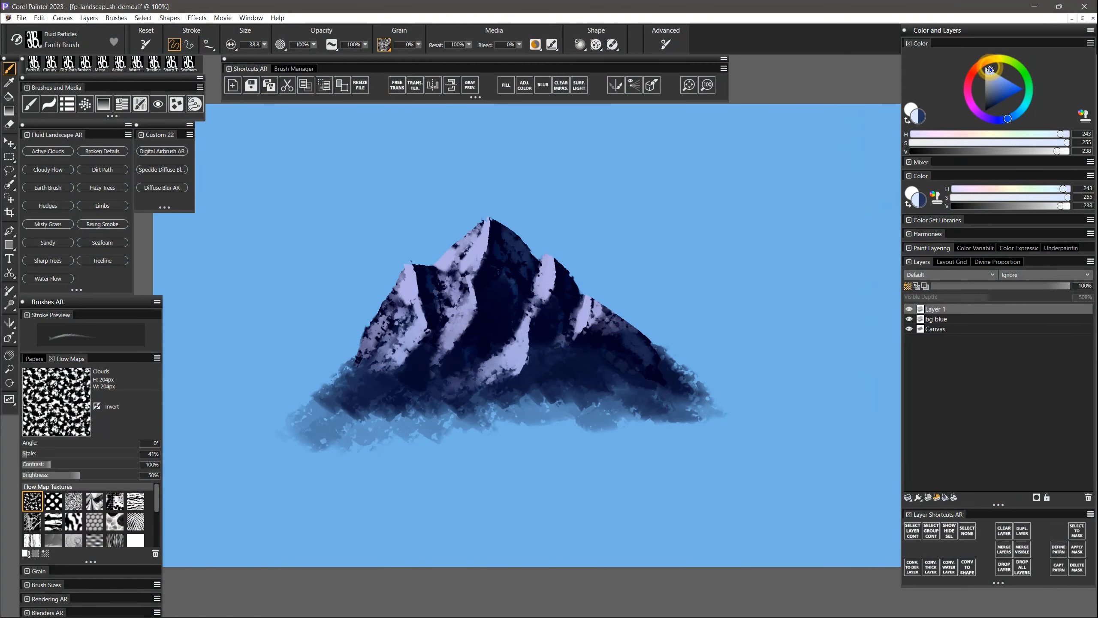
mouse_move(448, 293)
mouse_down()
mouse_move(485, 215)
mouse_move(461, 295)
mouse_move(477, 211)
mouse_move(454, 277)
mouse_move(483, 206)
mouse_move(454, 282)
mouse_up()
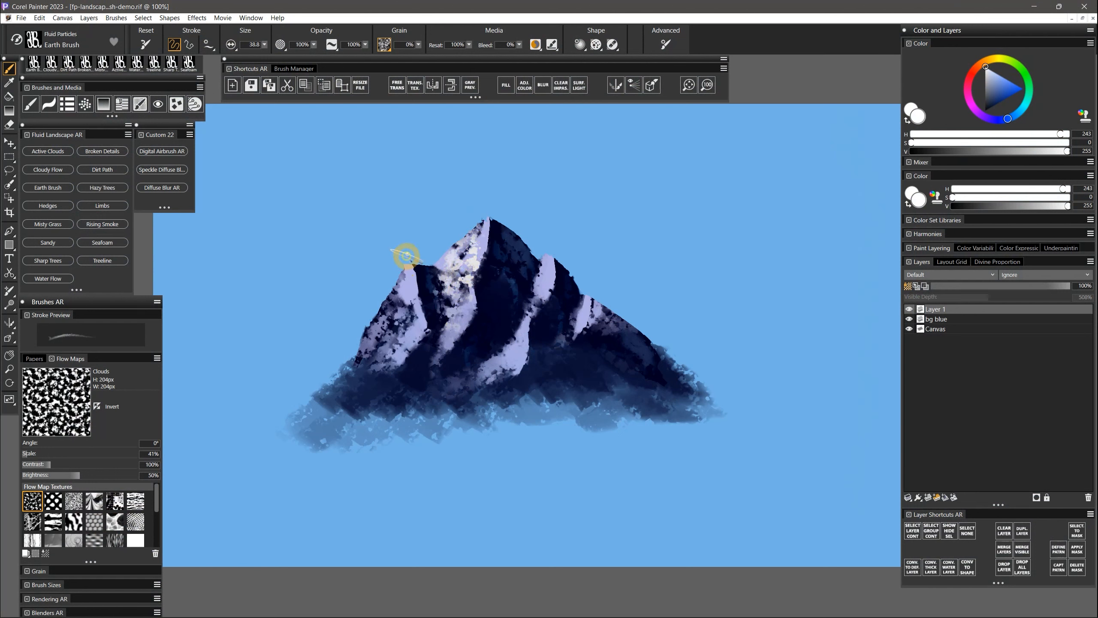
drag(404, 250, 410, 257)
drag(551, 261, 538, 308)
drag(524, 330, 493, 372)
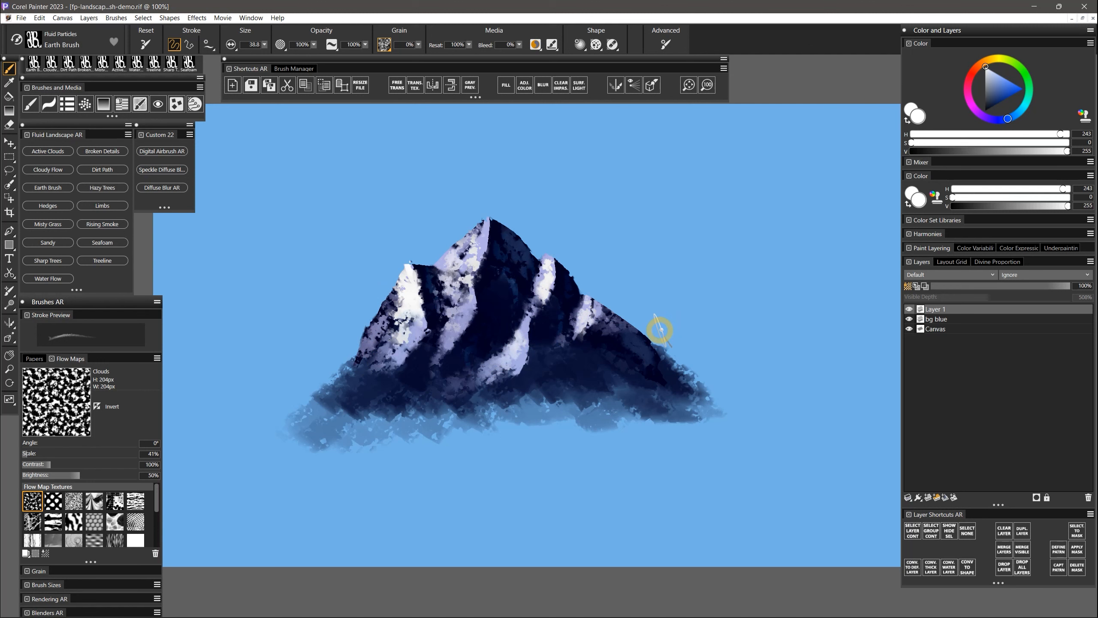
- Enable Paint with Depth for the Earth Brush and paint thick snow strokes down the central peak in white and lavender (H 0, S 131, V 203)
click(552, 45)
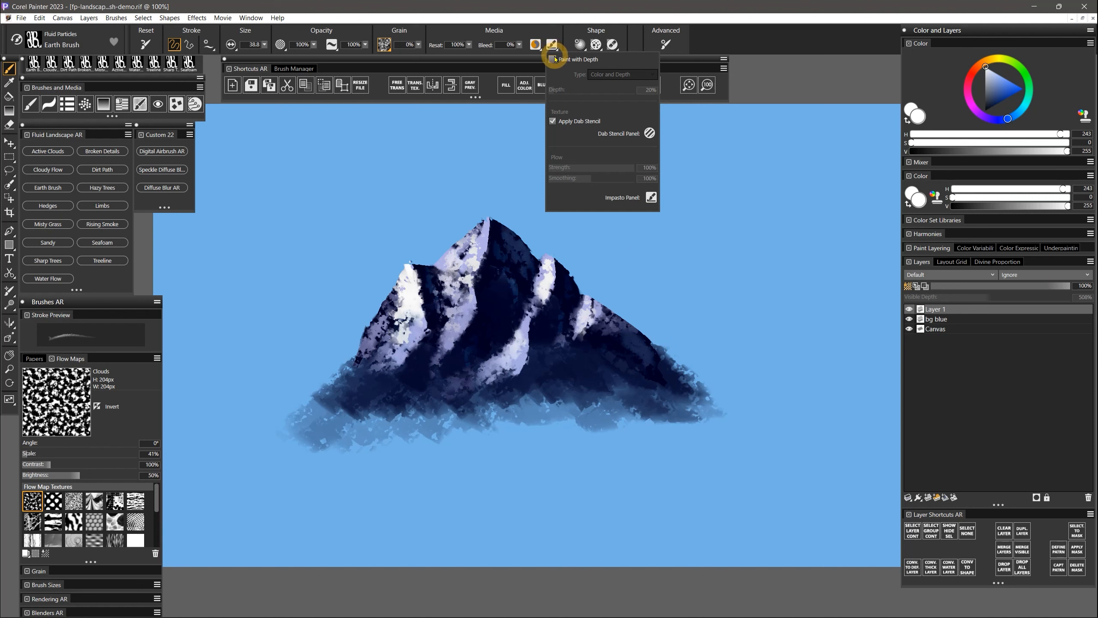
click(553, 59)
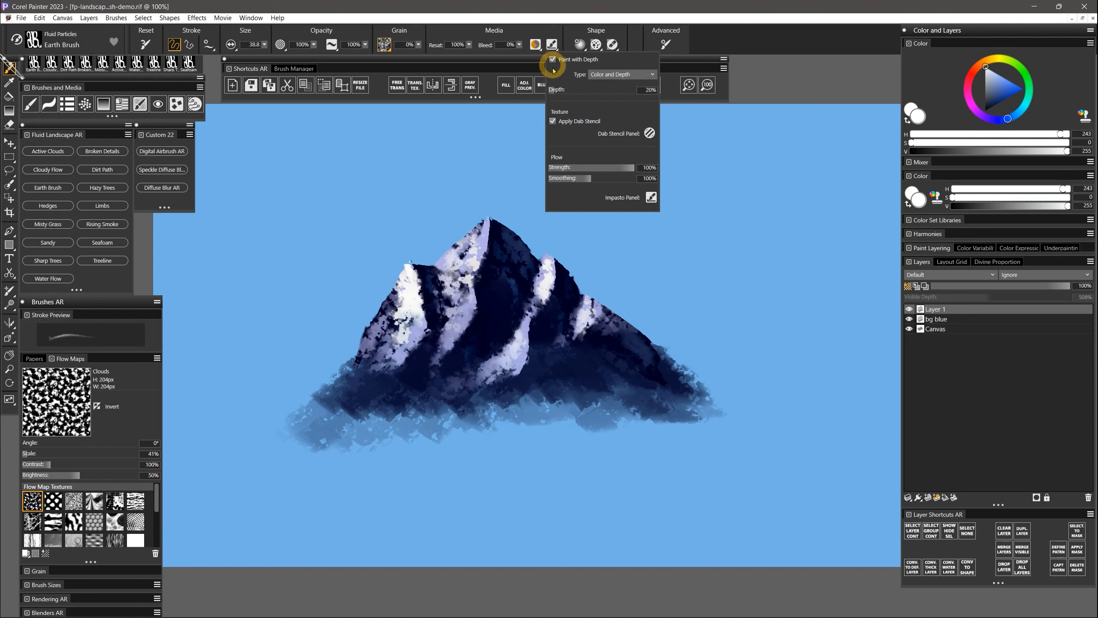
mouse_move(475, 337)
mouse_down()
mouse_move(484, 264)
mouse_move(454, 363)
mouse_up()
alt+click(520, 346)
drag(486, 224, 510, 366)
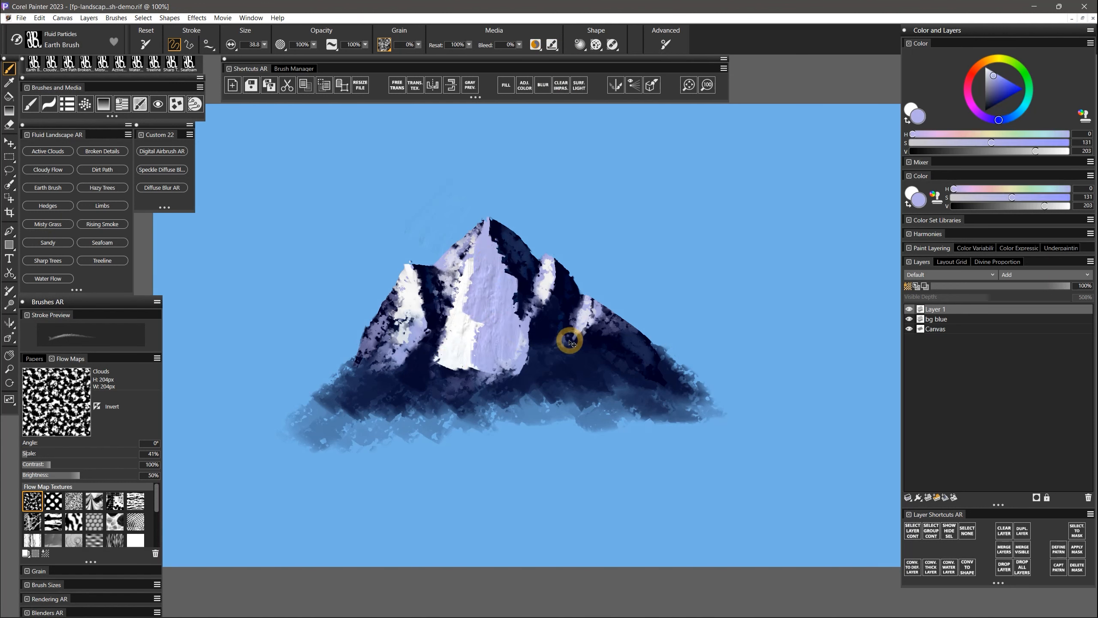
- Undo the last two thick snow strokes and clear the mountain painting from Layer 1
key(ctrl+z)
key(ctrl+z)
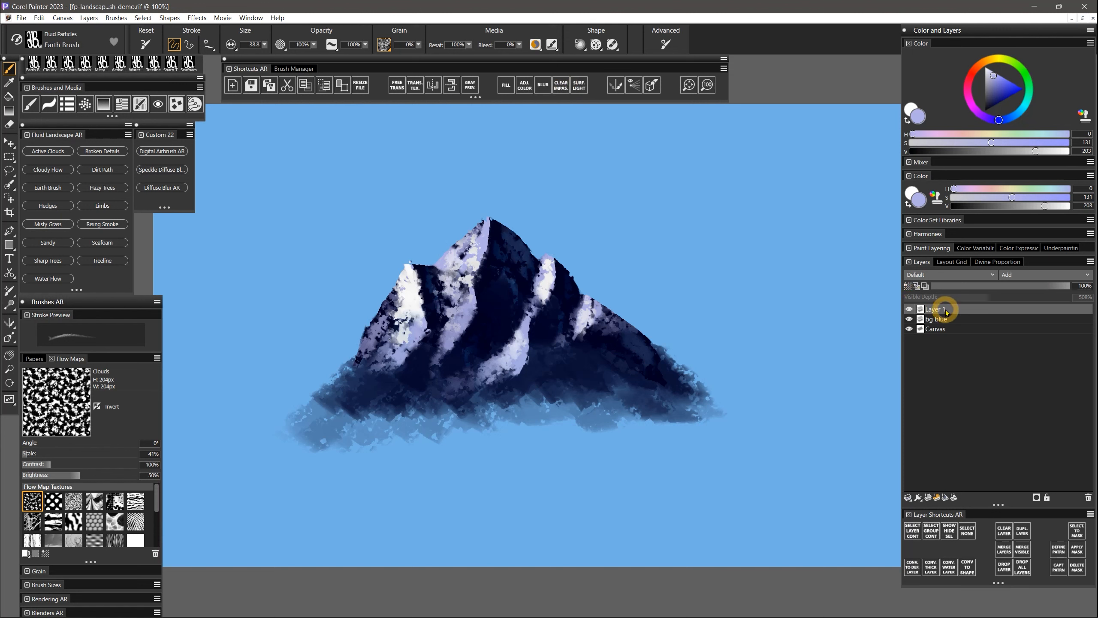
key(Delete)
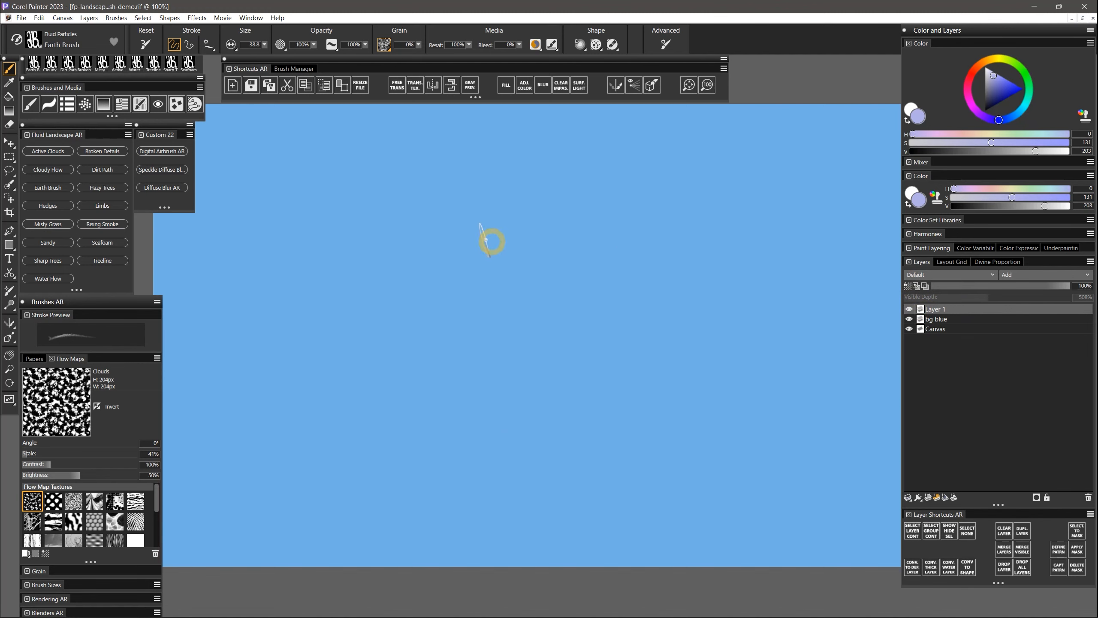
- Paint layered hazy trees with the Hazy Trees brush in dark blue (H 0, S 116, V 79), using a darker V 63 for the foreground trees
click(107, 193)
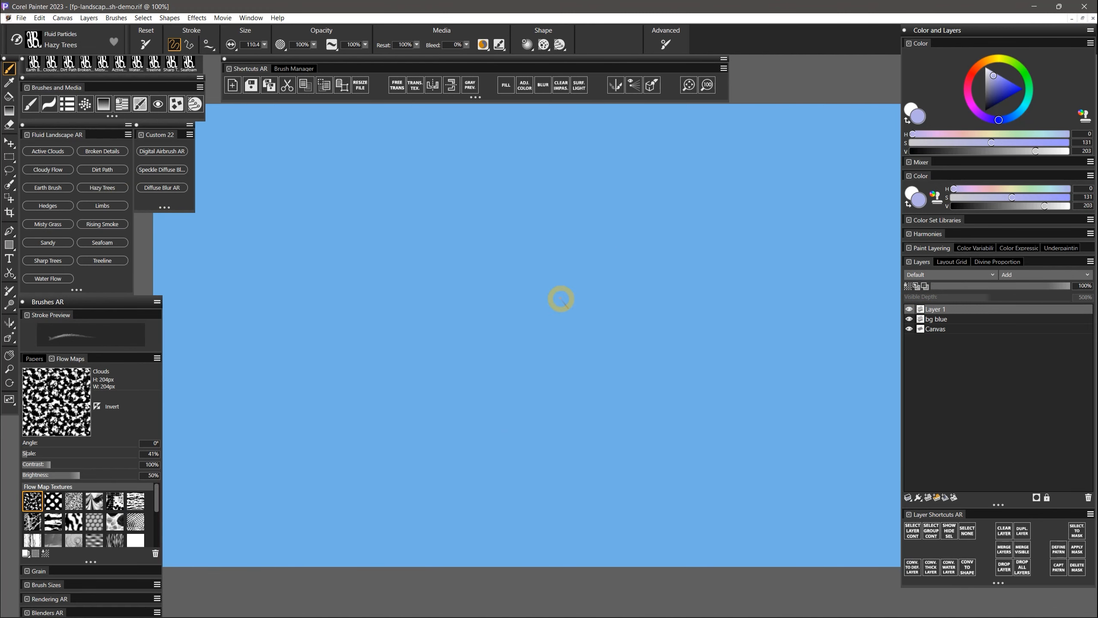
click(996, 96)
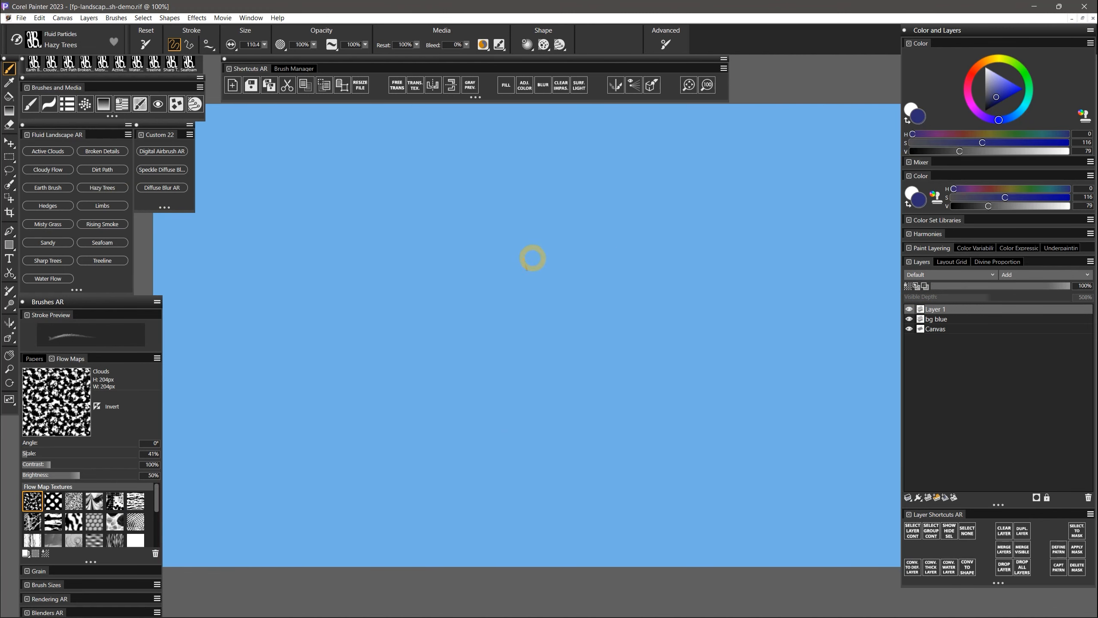
mouse_move(429, 257)
mouse_down()
mouse_move(437, 226)
mouse_move(470, 271)
mouse_move(481, 233)
mouse_move(503, 260)
mouse_move(528, 233)
mouse_move(555, 259)
mouse_move(572, 244)
mouse_move(583, 264)
mouse_move(614, 253)
mouse_move(618, 276)
mouse_move(662, 247)
mouse_move(607, 276)
mouse_move(579, 262)
mouse_move(504, 276)
mouse_move(428, 269)
mouse_move(558, 270)
mouse_move(438, 282)
mouse_move(528, 283)
mouse_move(428, 280)
mouse_move(530, 273)
mouse_move(546, 287)
mouse_move(576, 284)
mouse_move(443, 261)
mouse_move(381, 284)
mouse_move(465, 293)
mouse_move(510, 280)
mouse_move(515, 263)
mouse_move(535, 284)
mouse_move(633, 277)
mouse_move(505, 299)
mouse_move(406, 296)
mouse_move(542, 299)
mouse_move(430, 310)
mouse_move(520, 312)
mouse_move(625, 284)
mouse_move(546, 303)
mouse_move(402, 280)
mouse_move(407, 296)
mouse_move(681, 228)
mouse_move(688, 264)
mouse_move(601, 320)
mouse_move(550, 312)
mouse_move(539, 334)
mouse_move(475, 317)
mouse_move(450, 335)
mouse_move(380, 320)
mouse_move(344, 274)
mouse_move(369, 264)
mouse_move(344, 256)
mouse_move(359, 279)
mouse_move(325, 301)
mouse_move(443, 341)
mouse_move(534, 340)
mouse_move(657, 297)
mouse_move(696, 314)
mouse_move(628, 346)
mouse_move(610, 339)
mouse_move(292, 372)
mouse_move(402, 374)
mouse_move(404, 393)
mouse_move(503, 343)
mouse_move(596, 373)
mouse_move(696, 346)
mouse_up()
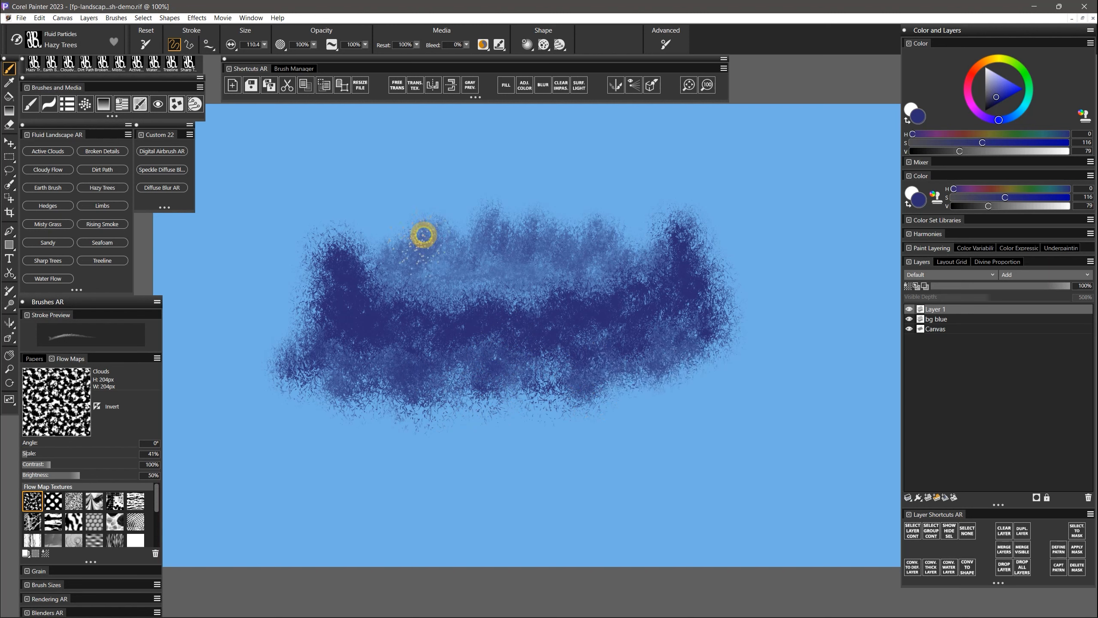
mouse_move(424, 235)
mouse_down()
mouse_move(457, 235)
mouse_move(448, 247)
mouse_move(469, 266)
mouse_move(480, 226)
mouse_move(500, 234)
mouse_move(510, 258)
mouse_move(518, 249)
mouse_move(543, 264)
mouse_move(541, 225)
mouse_move(623, 247)
mouse_move(581, 269)
mouse_move(515, 277)
mouse_move(449, 255)
mouse_move(394, 264)
mouse_move(391, 252)
mouse_move(670, 291)
mouse_up()
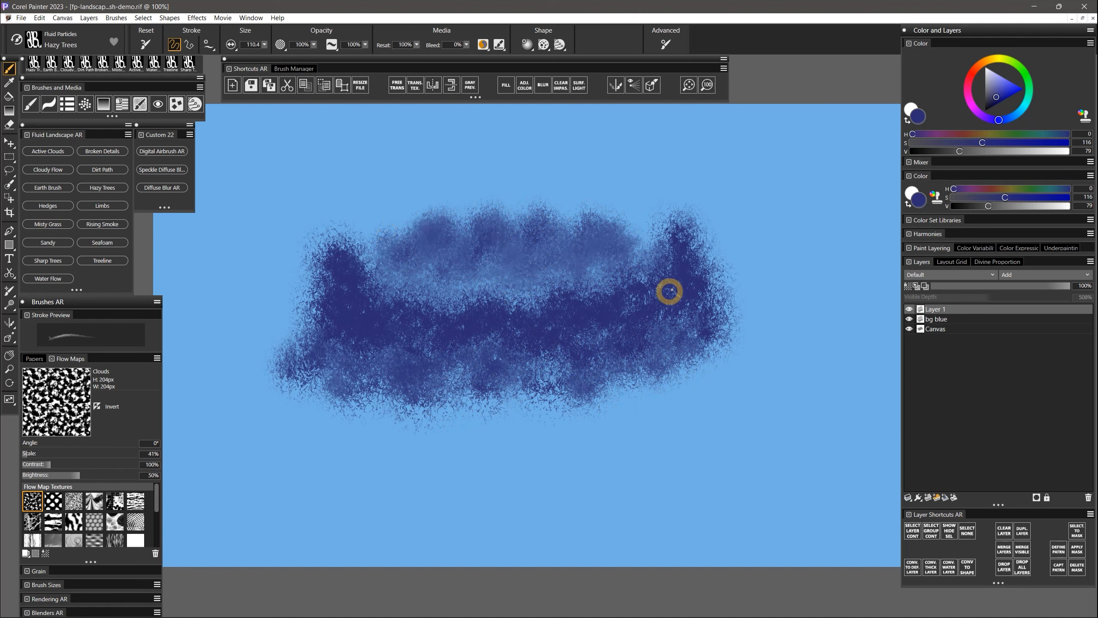
drag(954, 157, 936, 166)
mouse_move(728, 223)
mouse_down()
mouse_move(722, 274)
mouse_move(698, 285)
mouse_move(706, 302)
mouse_move(745, 306)
mouse_move(680, 308)
mouse_move(617, 388)
mouse_move(593, 390)
mouse_move(552, 424)
mouse_move(451, 432)
mouse_move(289, 400)
mouse_move(281, 306)
mouse_move(265, 334)
mouse_move(268, 387)
mouse_move(270, 341)
mouse_up()
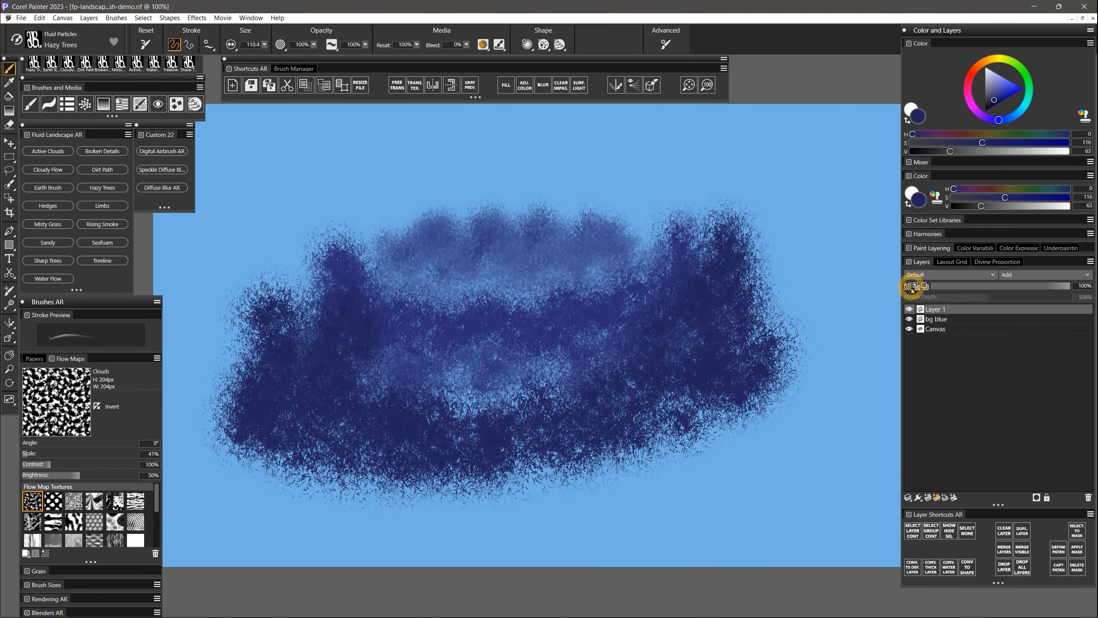
- Preserve Layer 1's transparency and paint green (H 152, S 116, V 107) highlights on the outer foreground trees at both sides
click(1017, 64)
click(1000, 93)
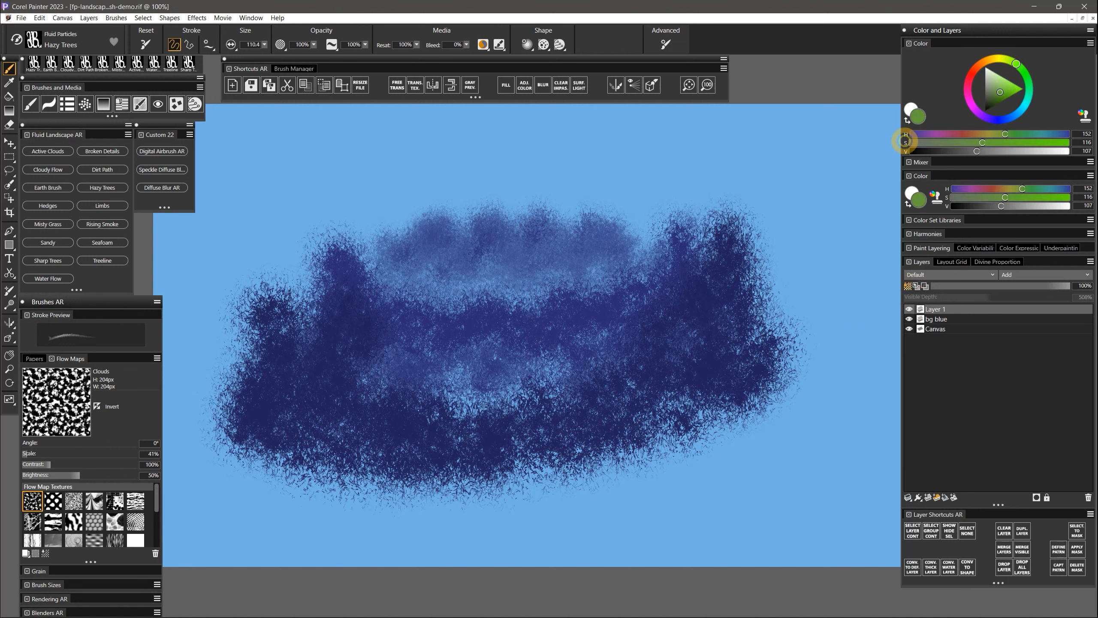
mouse_move(702, 280)
mouse_down()
mouse_move(723, 252)
mouse_move(711, 272)
mouse_move(734, 262)
mouse_move(713, 309)
mouse_move(725, 314)
mouse_move(696, 373)
mouse_move(732, 301)
mouse_move(692, 376)
mouse_up()
mouse_move(259, 303)
mouse_down()
mouse_move(247, 412)
mouse_move(323, 434)
mouse_up()
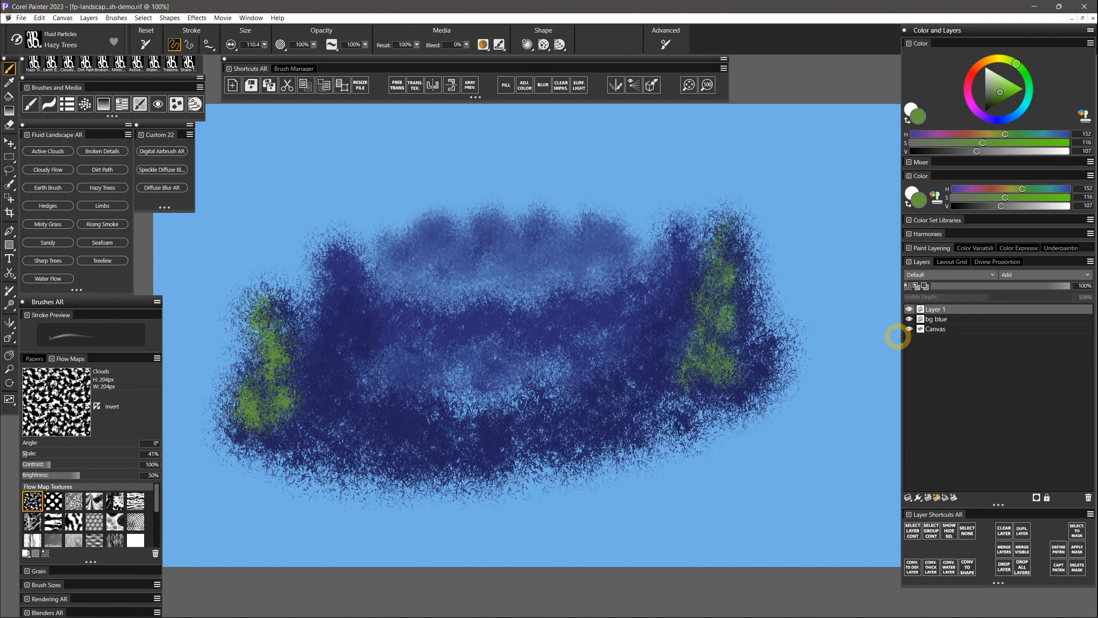
- Clear Layer 1 and paint a tall rounded hedge, a low hedge and a faint one behind using the Hedges brush in dark green (H 152, S 255, V 27)
key(Delete)
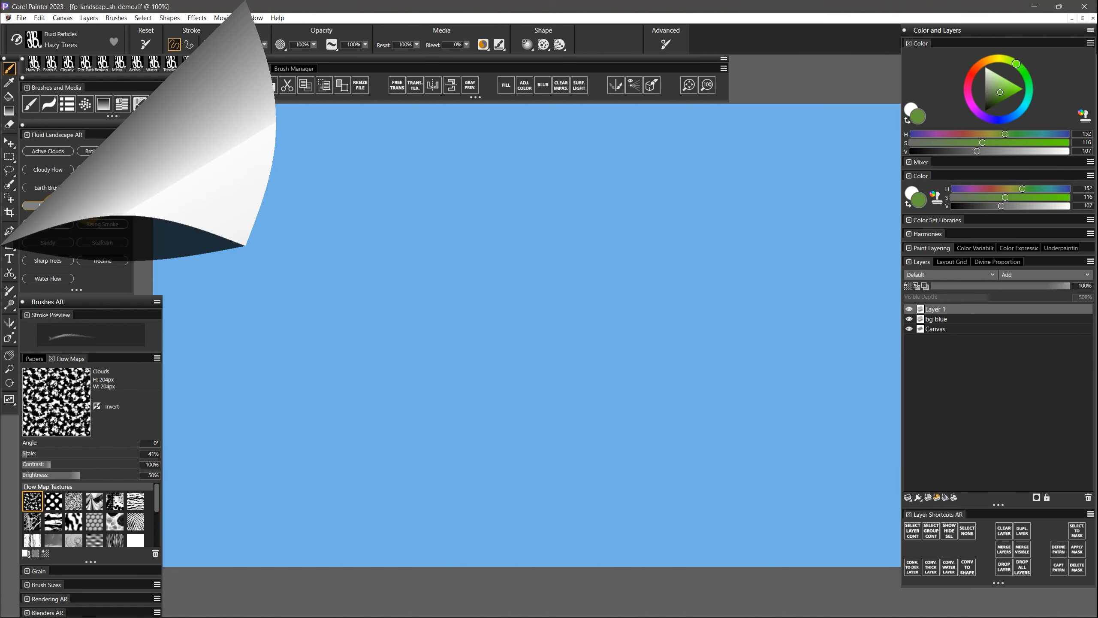
click(47, 206)
drag(997, 101, 991, 106)
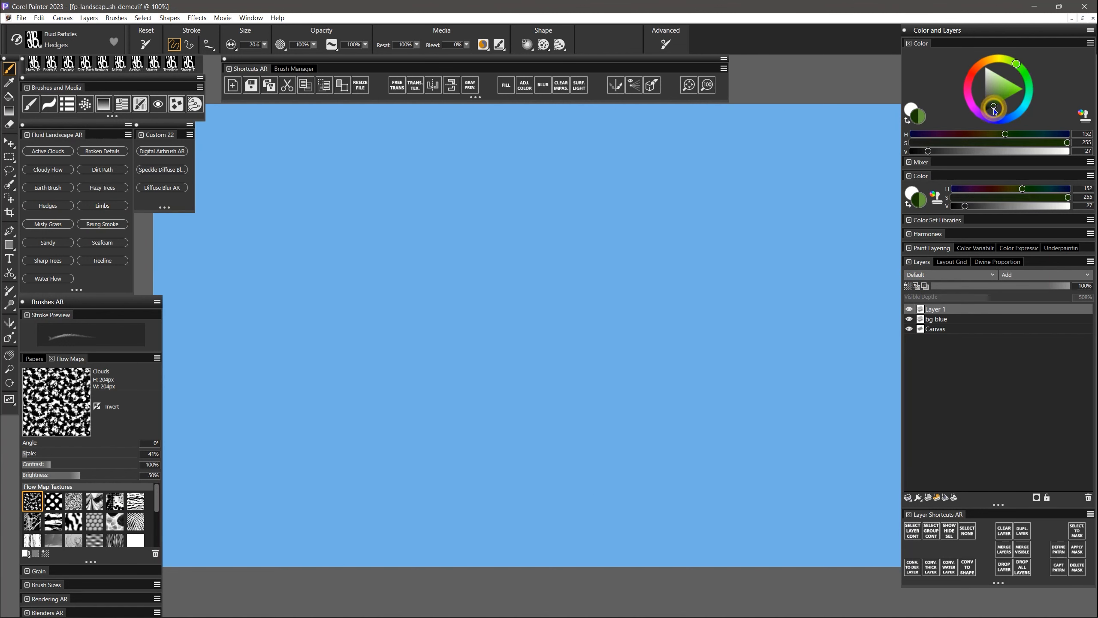
mouse_move(464, 309)
mouse_down()
mouse_move(488, 267)
mouse_move(499, 295)
mouse_move(516, 302)
mouse_move(514, 239)
mouse_move(544, 302)
mouse_move(503, 237)
mouse_move(460, 274)
mouse_move(456, 311)
mouse_up()
mouse_move(608, 276)
mouse_down()
mouse_move(606, 235)
mouse_move(620, 238)
mouse_move(633, 299)
mouse_move(607, 286)
mouse_move(581, 313)
mouse_move(629, 294)
mouse_move(591, 316)
mouse_move(561, 314)
mouse_move(543, 299)
mouse_move(531, 314)
mouse_move(568, 337)
mouse_move(591, 320)
mouse_move(586, 334)
mouse_move(465, 320)
mouse_move(631, 343)
mouse_up()
- Set a yellow-green color (H 141, S 131, V 135) and paint soft highlights on the faint back hedge
click(1004, 88)
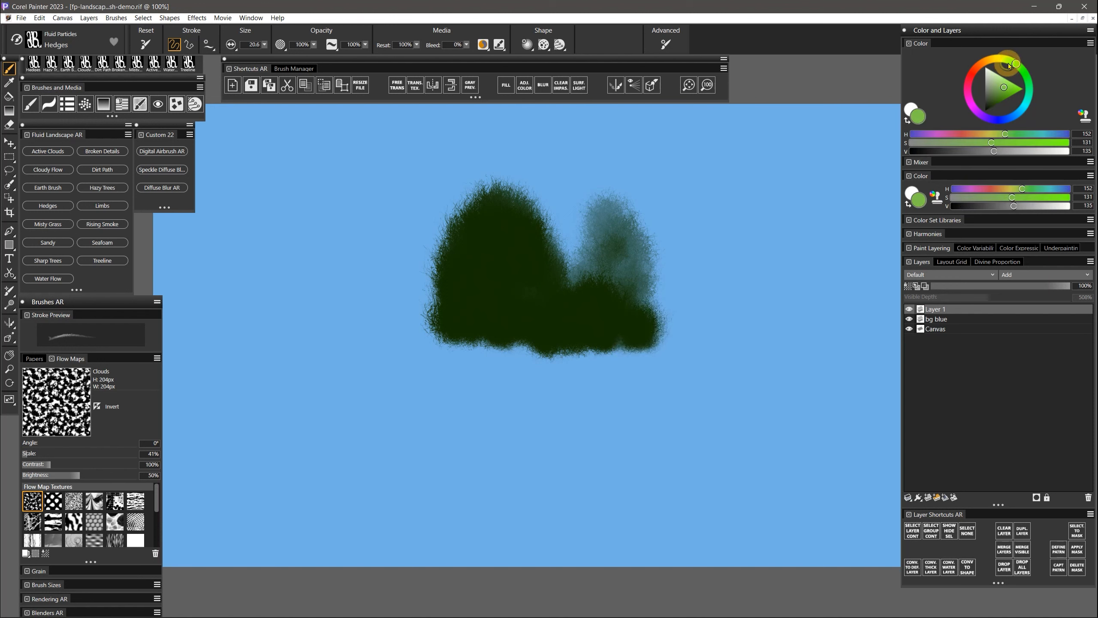
click(1008, 60)
mouse_move(602, 206)
mouse_down()
mouse_move(594, 255)
mouse_move(595, 243)
mouse_move(610, 260)
mouse_move(590, 253)
mouse_move(666, 280)
mouse_up()
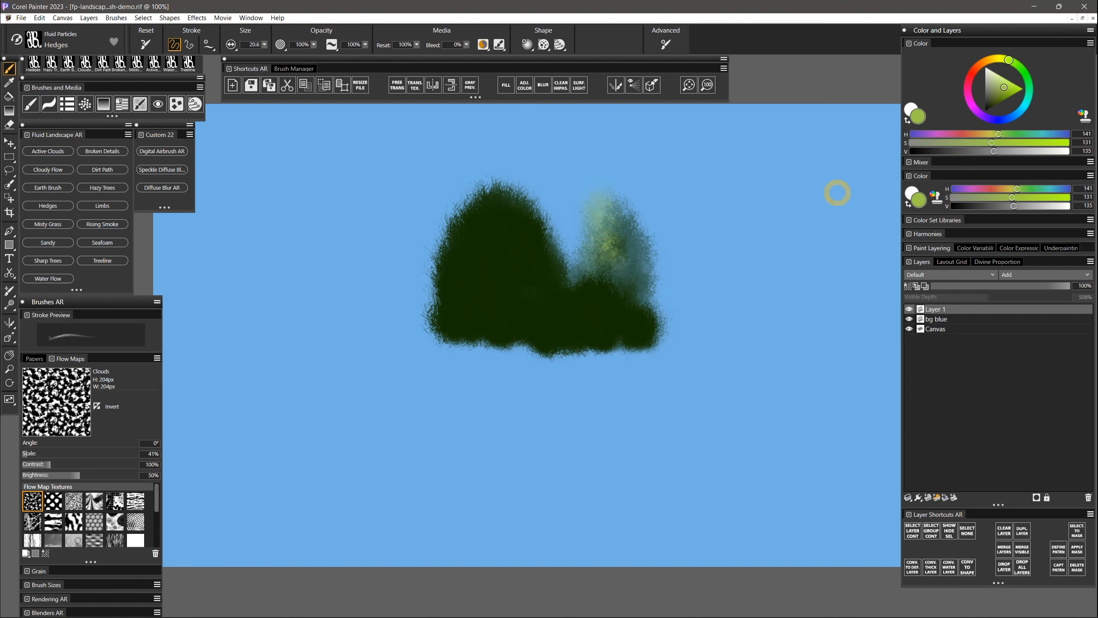
- Set a more saturated green (H 150, V 98) and paint leafy highlights over the lit side of the tall hedge
click(1008, 94)
click(1015, 63)
mouse_move(480, 205)
mouse_down()
mouse_move(498, 196)
mouse_move(456, 263)
mouse_move(490, 276)
mouse_move(446, 302)
mouse_move(483, 265)
mouse_move(459, 304)
mouse_move(507, 326)
mouse_move(520, 258)
mouse_move(510, 309)
mouse_move(497, 259)
mouse_up()
- Select the Fine Dots flow map and paint sampled green foliage texture on the low hedge, undoing the first stroke
click(53, 501)
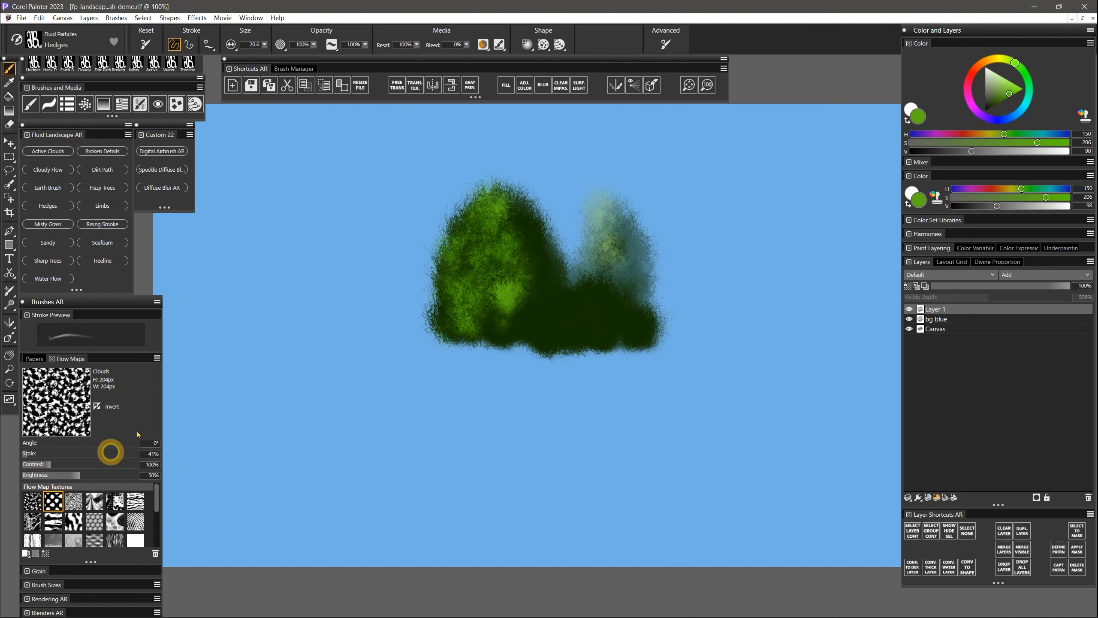
mouse_move(551, 291)
mouse_down()
mouse_move(550, 339)
mouse_move(594, 341)
mouse_move(567, 343)
mouse_move(557, 308)
mouse_move(554, 318)
mouse_move(578, 338)
mouse_up()
key(ctrl+z)
alt+click(579, 341)
mouse_move(578, 298)
mouse_down()
mouse_move(591, 320)
mouse_move(549, 337)
mouse_move(563, 352)
mouse_move(606, 338)
mouse_move(580, 328)
mouse_move(544, 340)
mouse_move(617, 340)
mouse_move(515, 275)
mouse_up()
alt+click(516, 275)
- Paint a white birch trunk with forked branches over the tall hedge using the Limbs brush
click(110, 207)
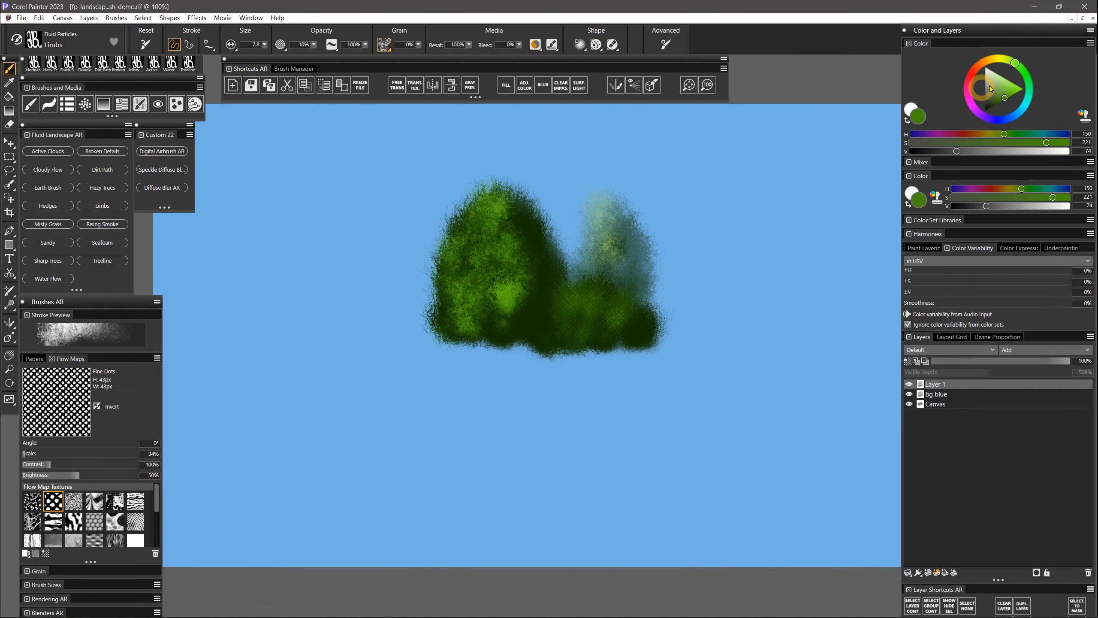
drag(996, 86, 982, 53)
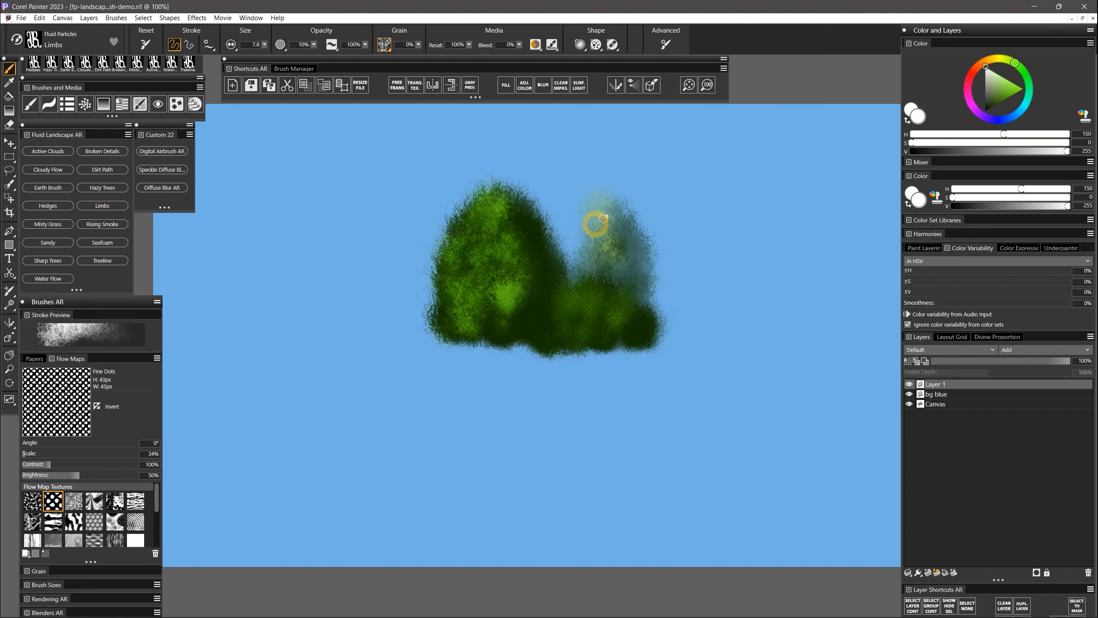
drag(495, 344, 495, 237)
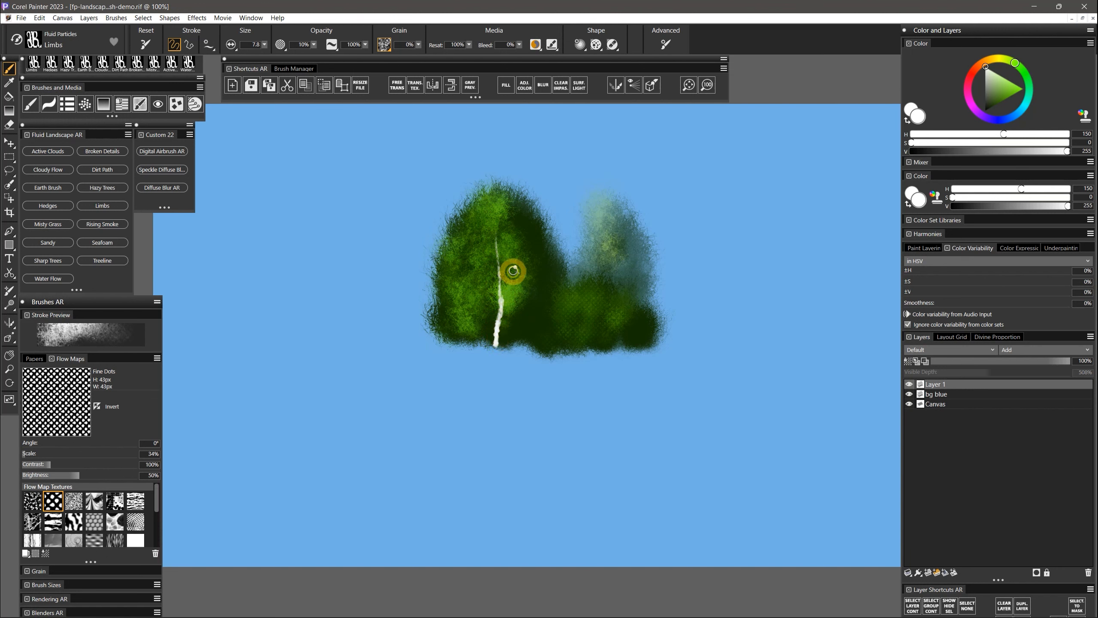
drag(502, 302, 521, 238)
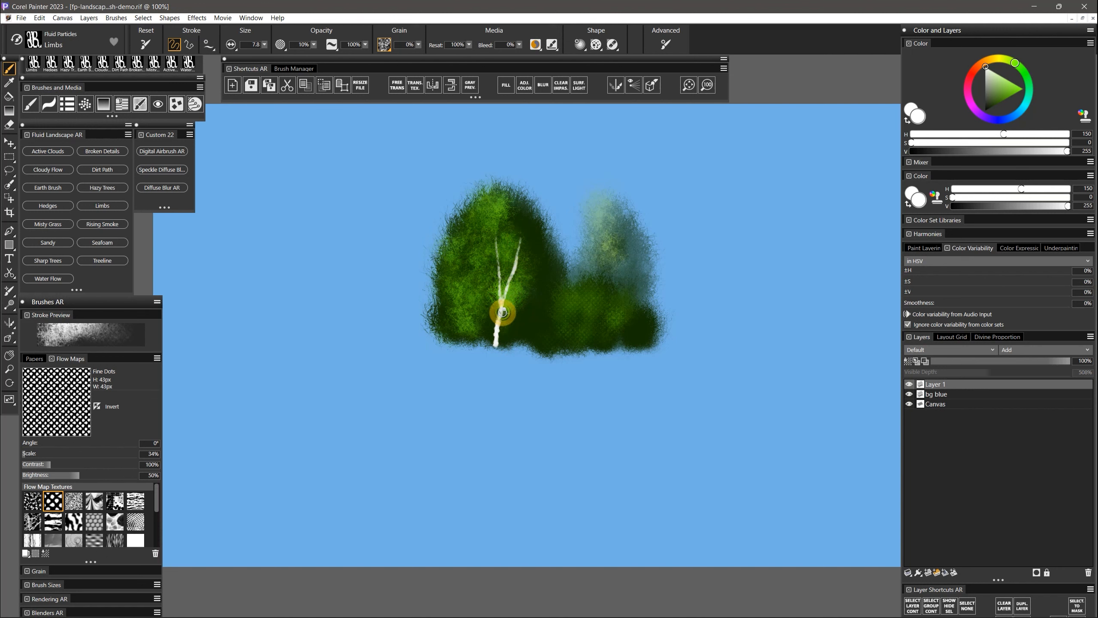
drag(496, 273, 484, 219)
drag(512, 281, 543, 246)
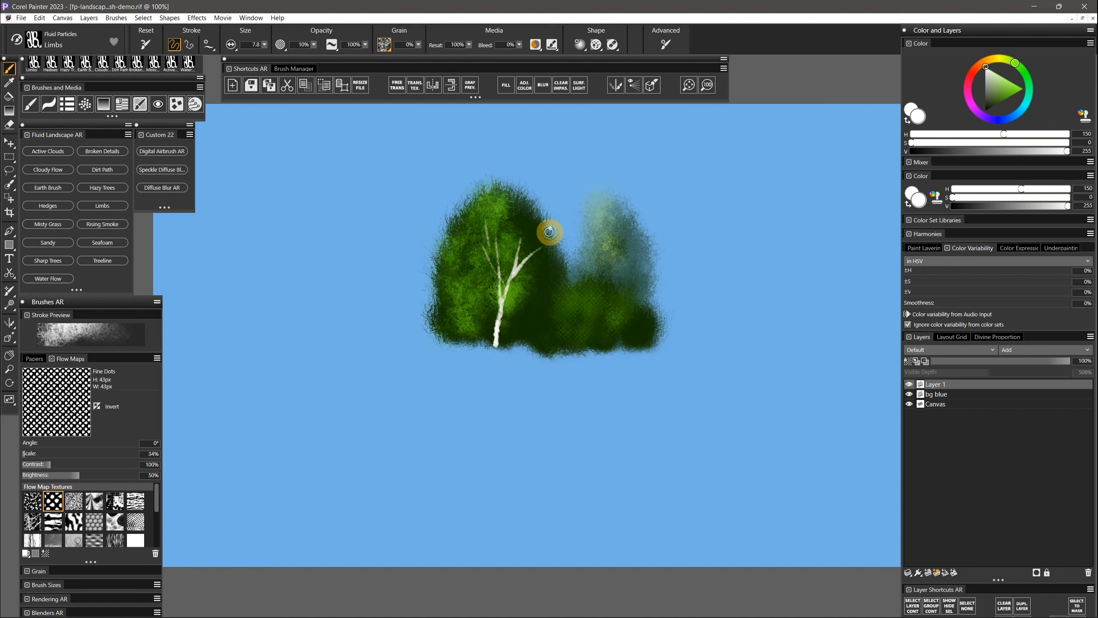
- Set the color to black and paint a bare tree's trunk and main branches beside the hedges
click(986, 110)
drag(299, 382, 331, 249)
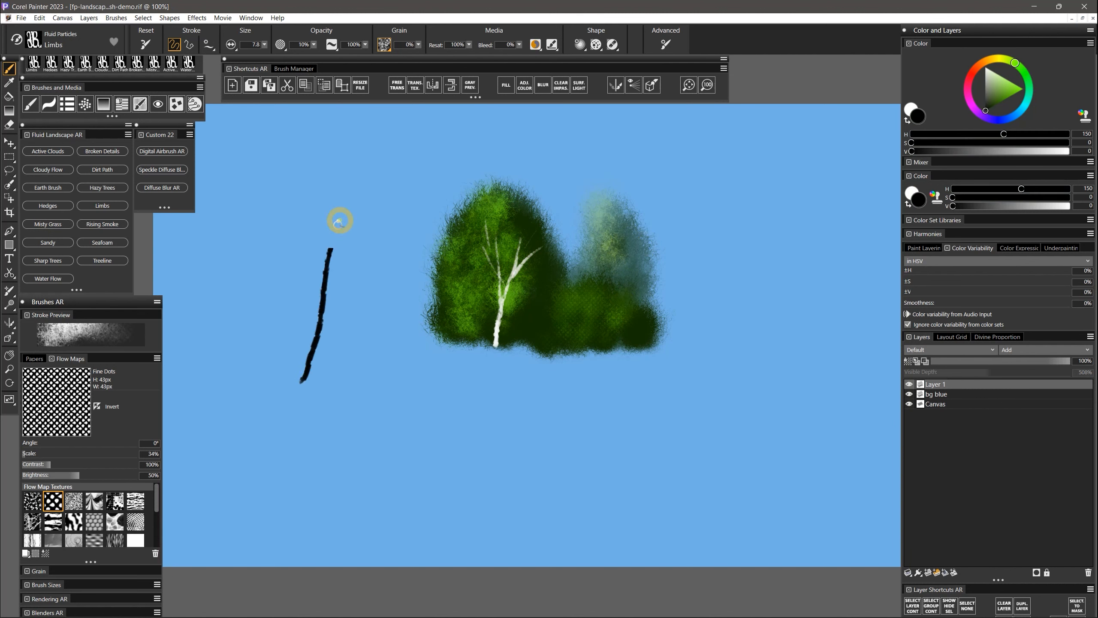
drag(321, 326, 387, 194)
drag(359, 265, 360, 152)
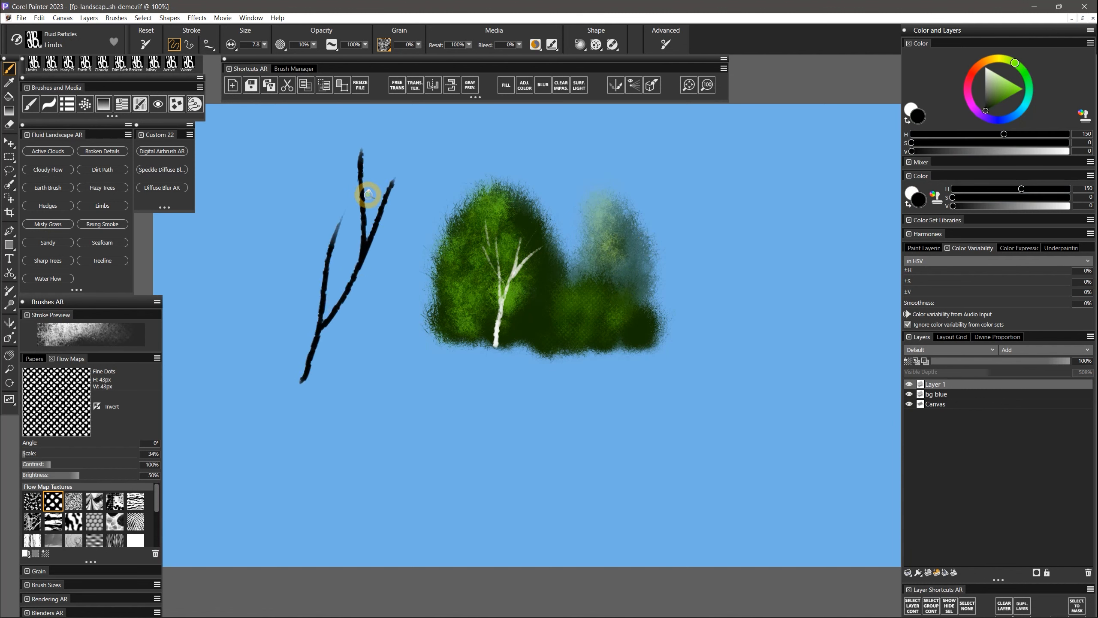
drag(366, 199, 389, 123)
mouse_move(385, 210)
mouse_down()
mouse_move(452, 141)
mouse_move(416, 123)
mouse_up()
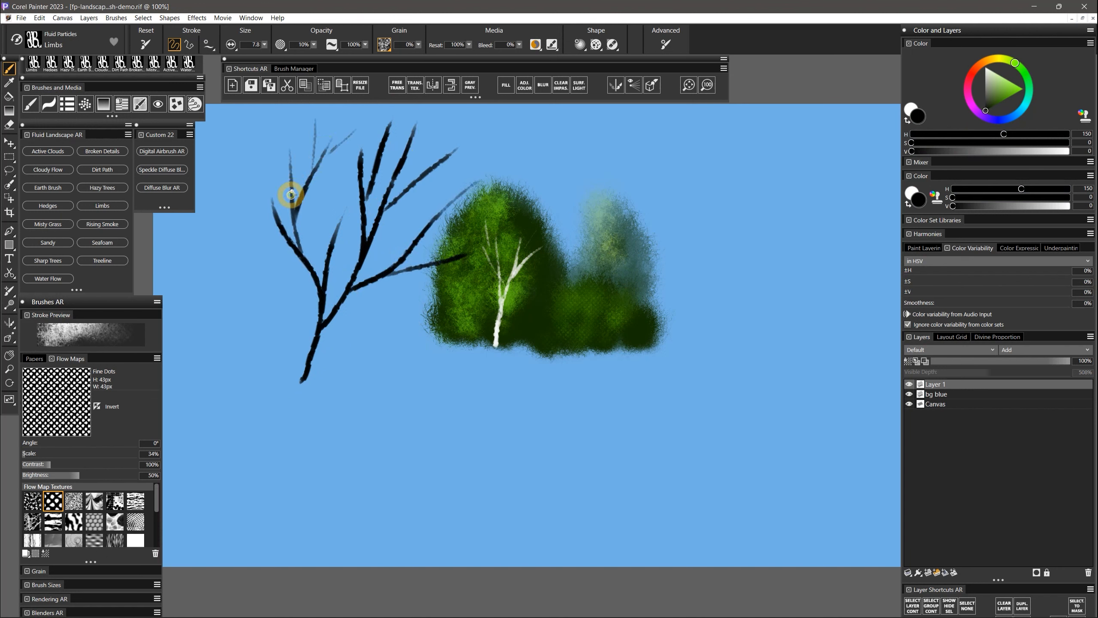
- Add thinner outer branches to the bare tree, and paint fine twigs around its trunk at brush size 4.2
mouse_move(290, 189)
mouse_down()
mouse_move(262, 132)
mouse_move(271, 113)
mouse_up()
mouse_move(278, 230)
mouse_down()
mouse_move(221, 196)
mouse_move(250, 143)
mouse_move(272, 145)
mouse_up()
drag(298, 249, 245, 231)
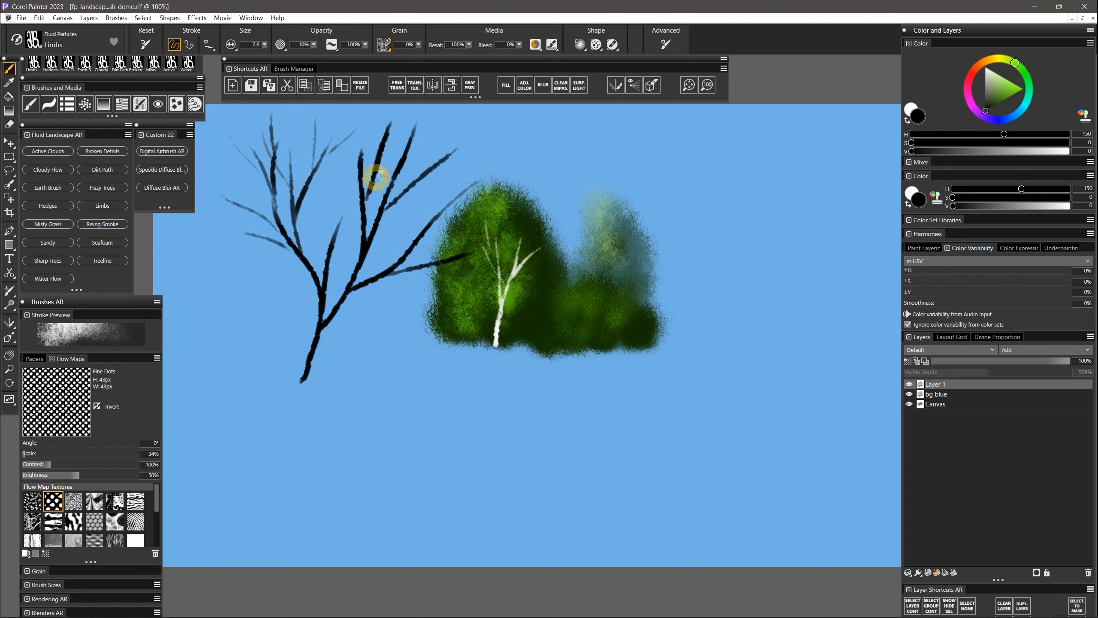
drag(424, 155, 445, 113)
drag(392, 193, 448, 150)
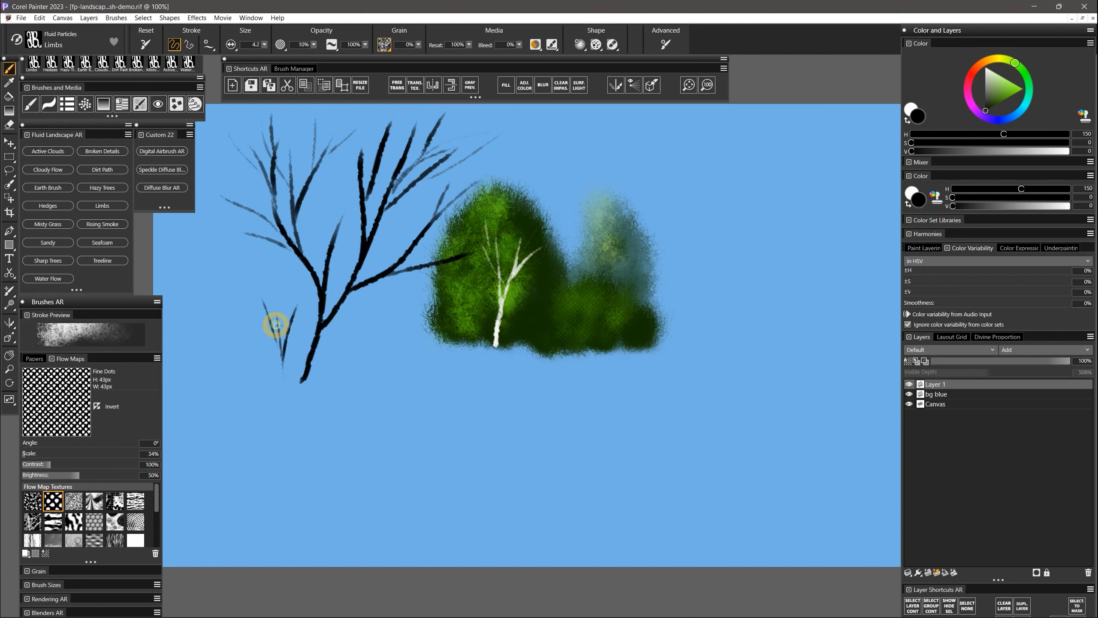
drag(281, 269, 277, 249)
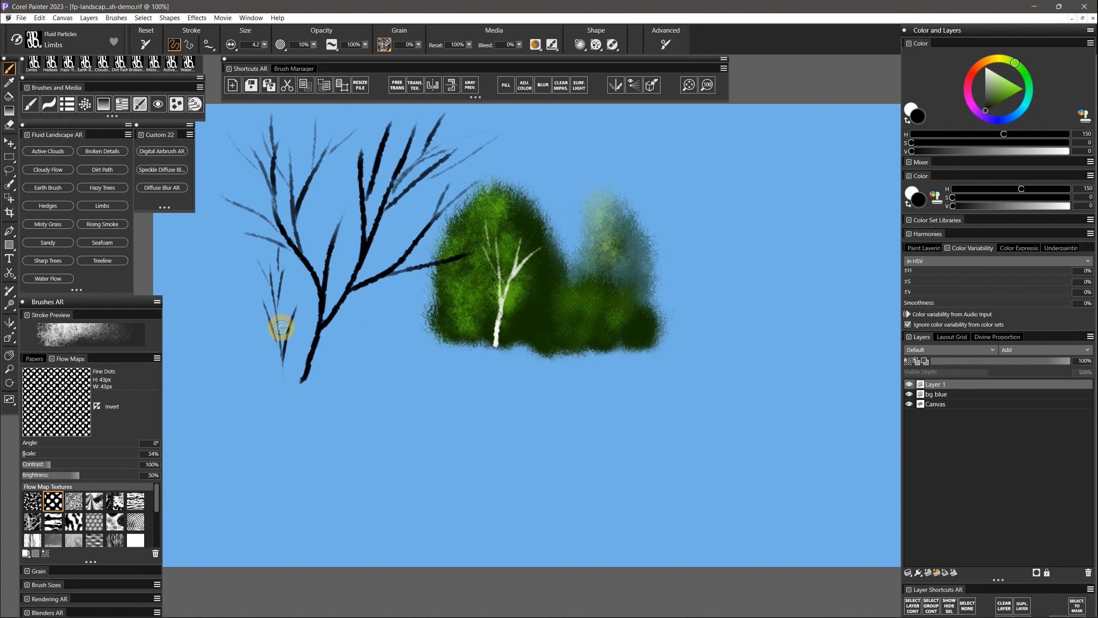
drag(344, 366, 364, 302)
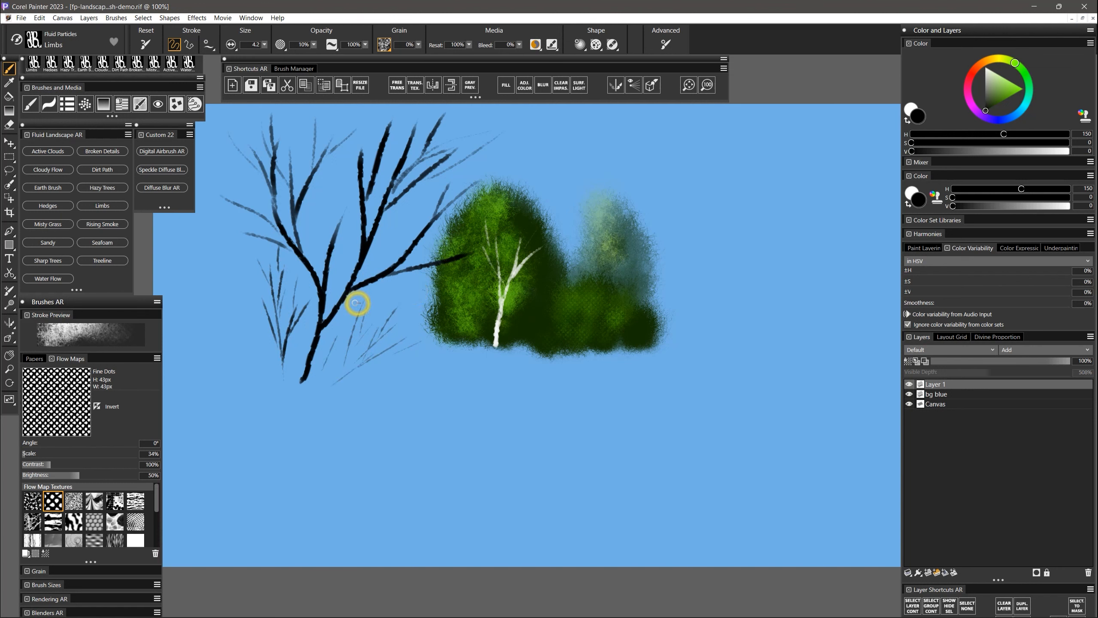
- Clear Layer 1 and paint a rising smoke plume using the Rising Smoke brush in gray (H 150, S 0, V 110)
click(993, 83)
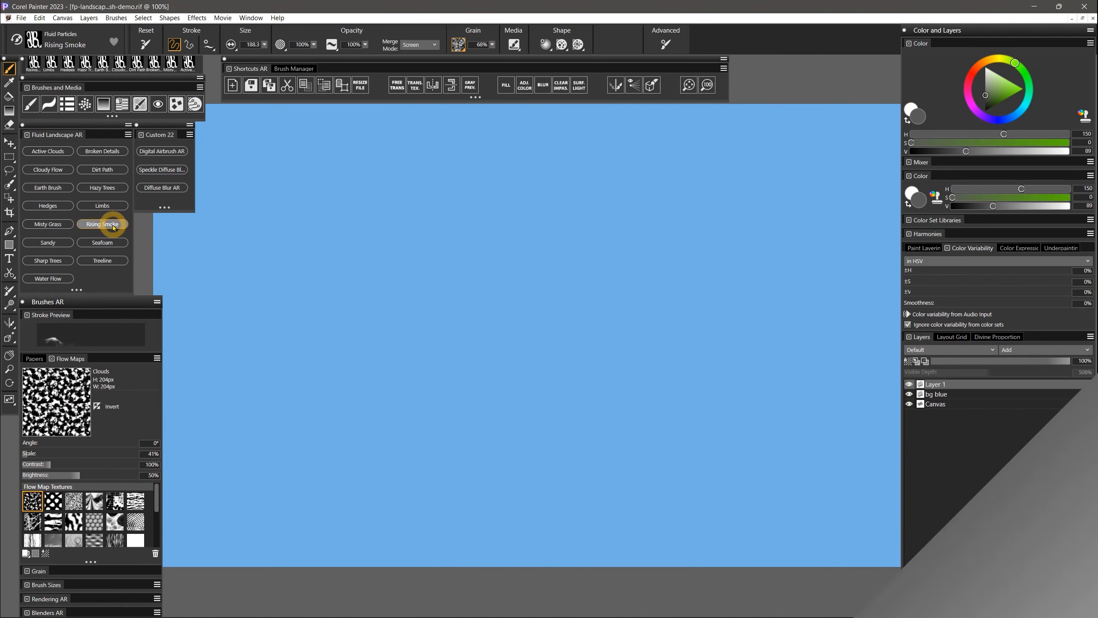
click(113, 225)
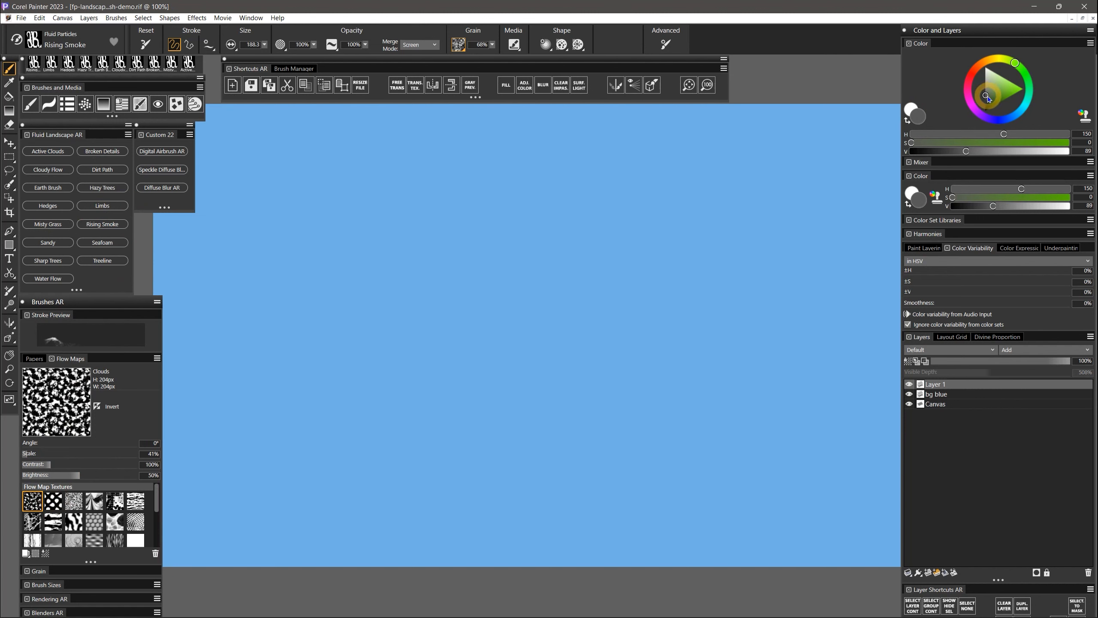
drag(986, 95, 985, 92)
mouse_move(602, 149)
mouse_down()
mouse_move(533, 294)
mouse_move(513, 269)
mouse_move(543, 245)
mouse_move(519, 238)
mouse_move(566, 171)
mouse_move(598, 198)
mouse_up()
mouse_move(479, 373)
mouse_down()
mouse_move(450, 407)
mouse_move(509, 376)
mouse_move(530, 268)
mouse_move(471, 381)
mouse_move(539, 262)
mouse_move(479, 372)
mouse_up()
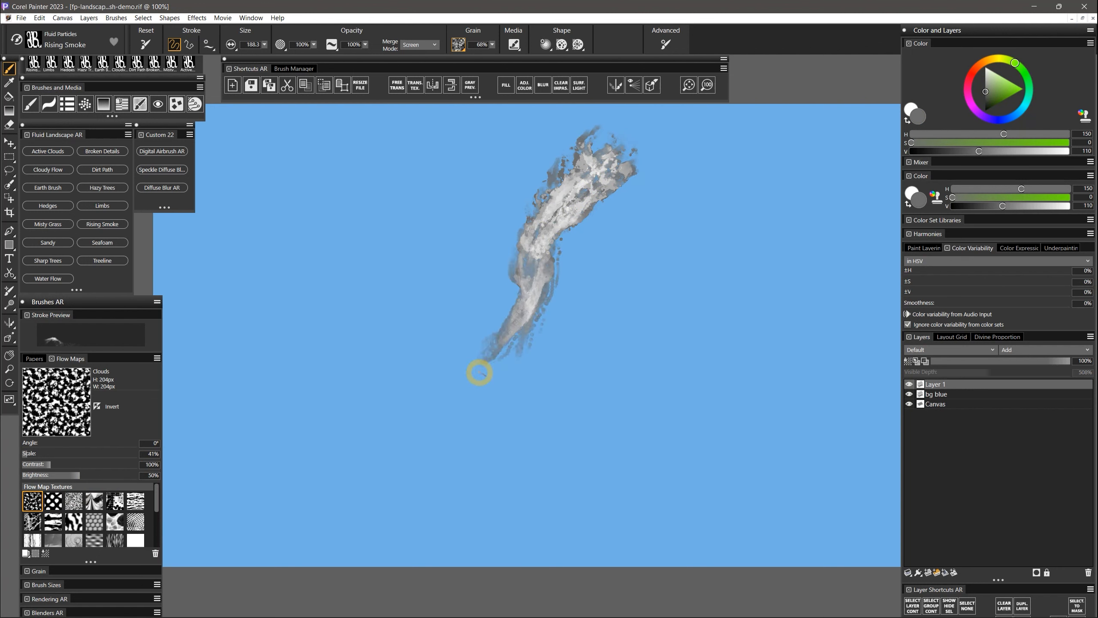
- Turn off Paint Layering and paint a second, longer gray smoke plume beside the first
click(921, 247)
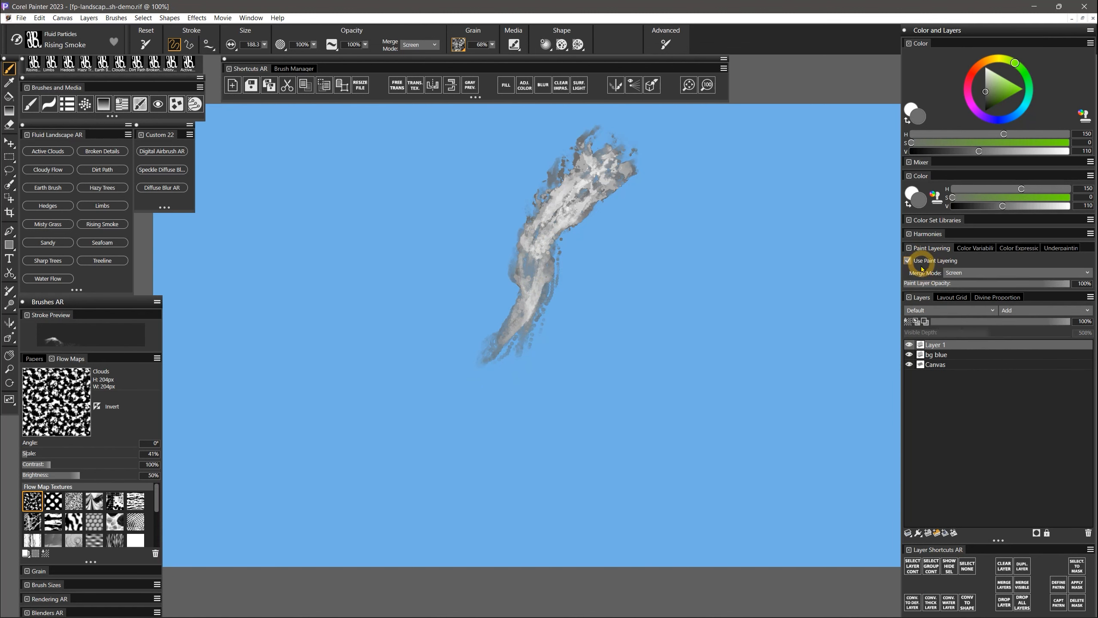
click(908, 260)
mouse_move(724, 175)
mouse_down()
mouse_move(693, 216)
mouse_move(696, 203)
mouse_move(703, 238)
mouse_move(605, 373)
mouse_up()
mouse_move(639, 310)
mouse_down()
mouse_move(542, 410)
mouse_move(627, 349)
mouse_move(588, 395)
mouse_move(489, 489)
mouse_move(630, 320)
mouse_move(451, 506)
mouse_move(638, 319)
mouse_move(478, 457)
mouse_move(398, 503)
mouse_up()
drag(606, 348, 420, 488)
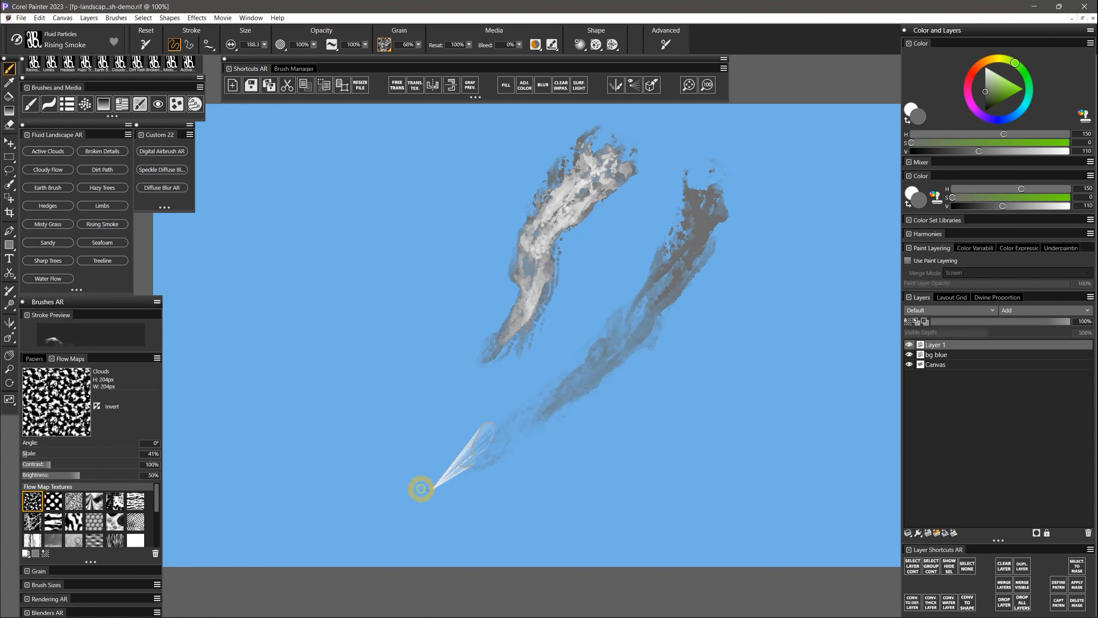
mouse_move(629, 317)
mouse_down()
mouse_move(608, 344)
mouse_move(735, 196)
mouse_move(544, 410)
mouse_up()
- Turn Paint Layering back on with the Multiply merge mode and paint a third smoke plume on the other side of the first
click(908, 260)
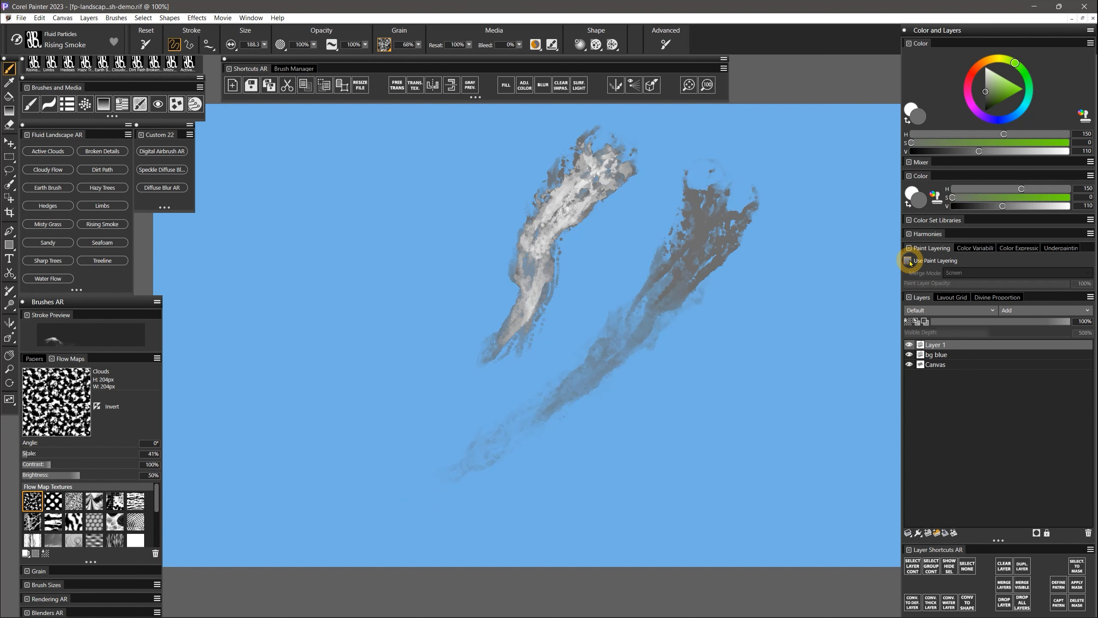
click(973, 272)
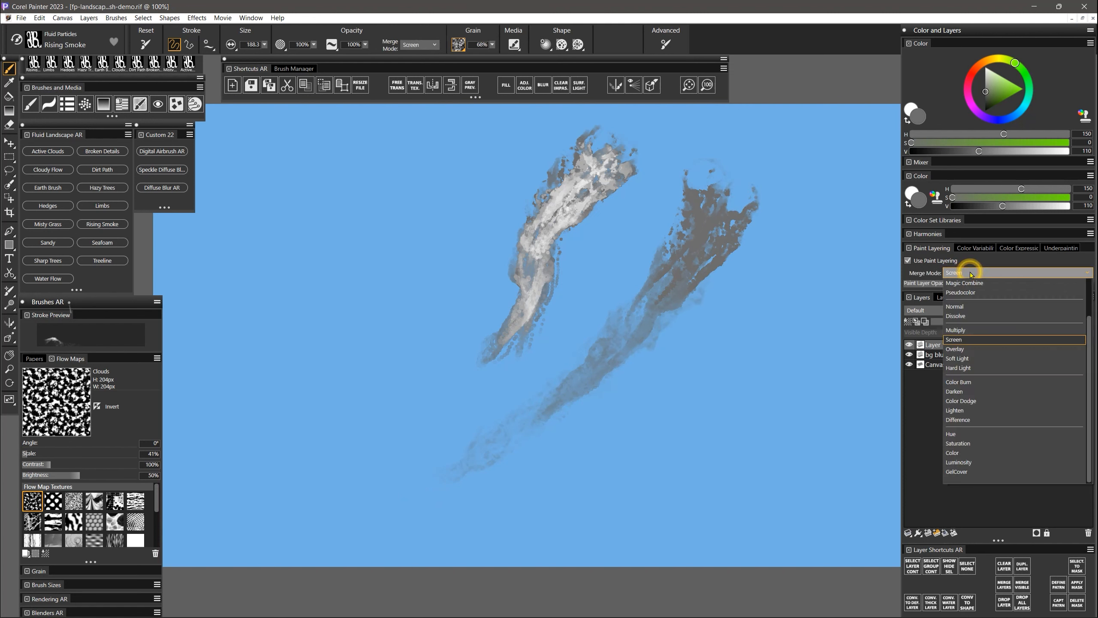
click(967, 331)
mouse_move(449, 164)
mouse_down()
mouse_move(416, 233)
mouse_move(433, 177)
mouse_move(446, 191)
mouse_move(397, 322)
mouse_move(309, 427)
mouse_move(388, 330)
mouse_move(417, 270)
mouse_move(380, 368)
mouse_move(314, 456)
mouse_up()
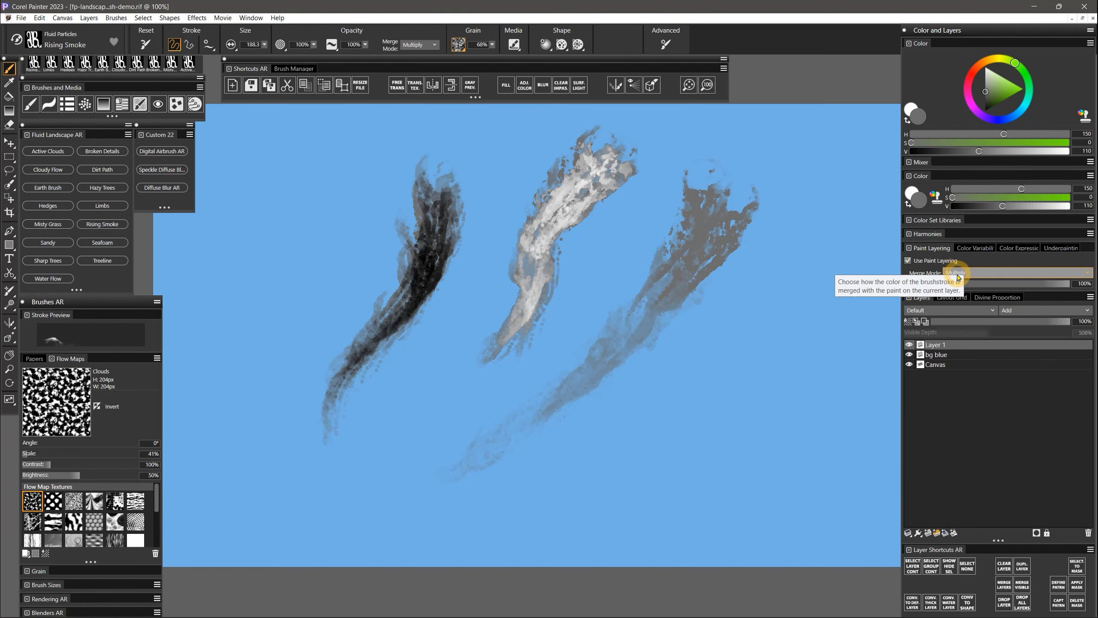
- Clear Layer 1 and paint a coarse speckled patch using the Sandy brush in dark brown (H 110, S 178, V 24)
click(56, 243)
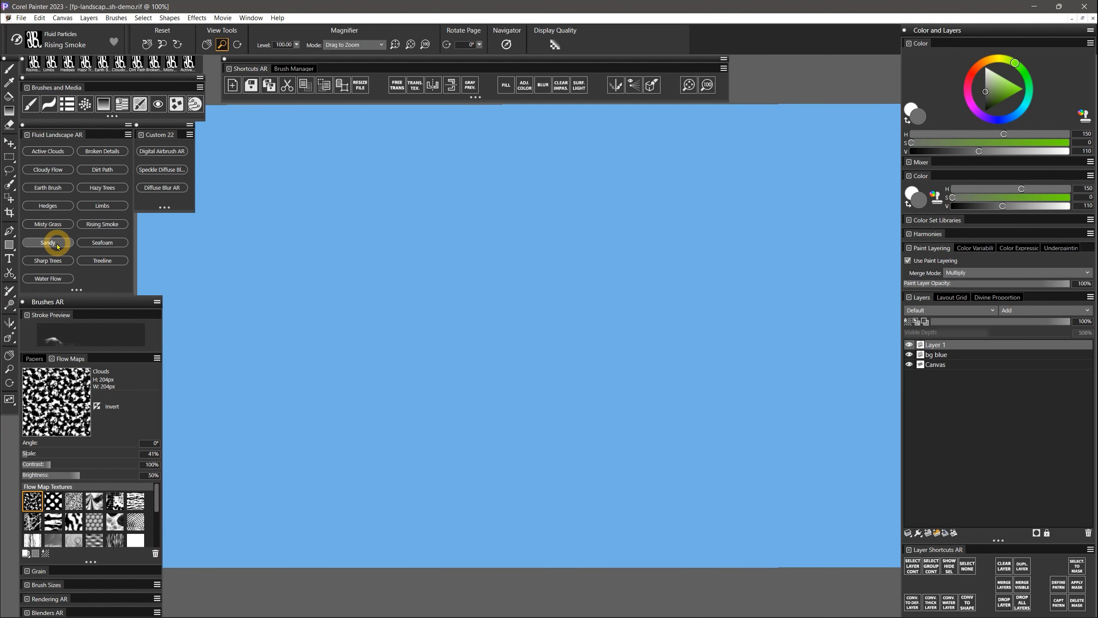
click(995, 104)
drag(997, 107, 990, 106)
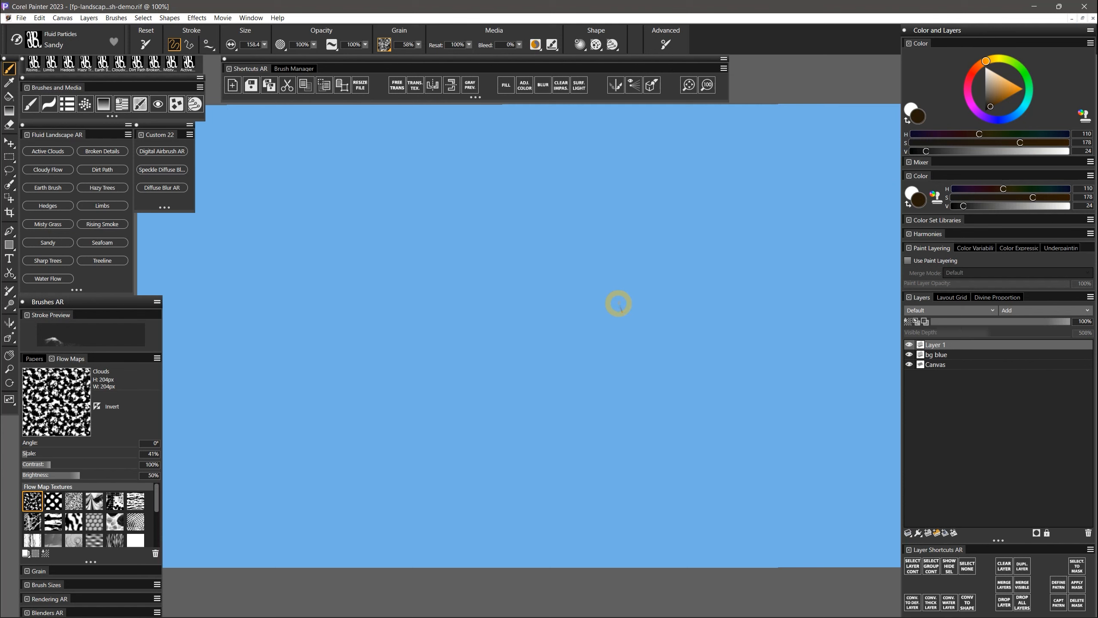
mouse_move(609, 290)
mouse_down()
mouse_move(392, 308)
mouse_move(593, 308)
mouse_move(473, 325)
mouse_move(389, 366)
mouse_move(506, 362)
mouse_move(560, 391)
mouse_move(460, 307)
mouse_move(404, 287)
mouse_move(407, 331)
mouse_move(505, 358)
mouse_move(555, 389)
mouse_move(548, 414)
mouse_move(485, 357)
mouse_move(489, 279)
mouse_move(590, 274)
mouse_move(492, 332)
mouse_up()
- Change the brush grain to the first paper texture and paint a finer sand patch beside the coarse one
click(384, 45)
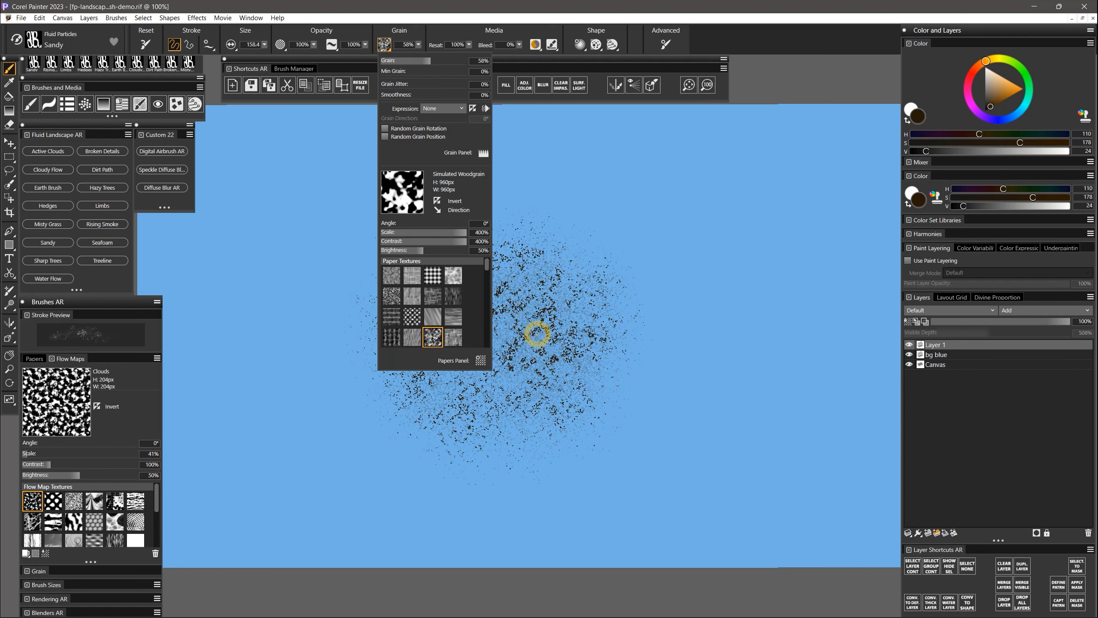
click(394, 279)
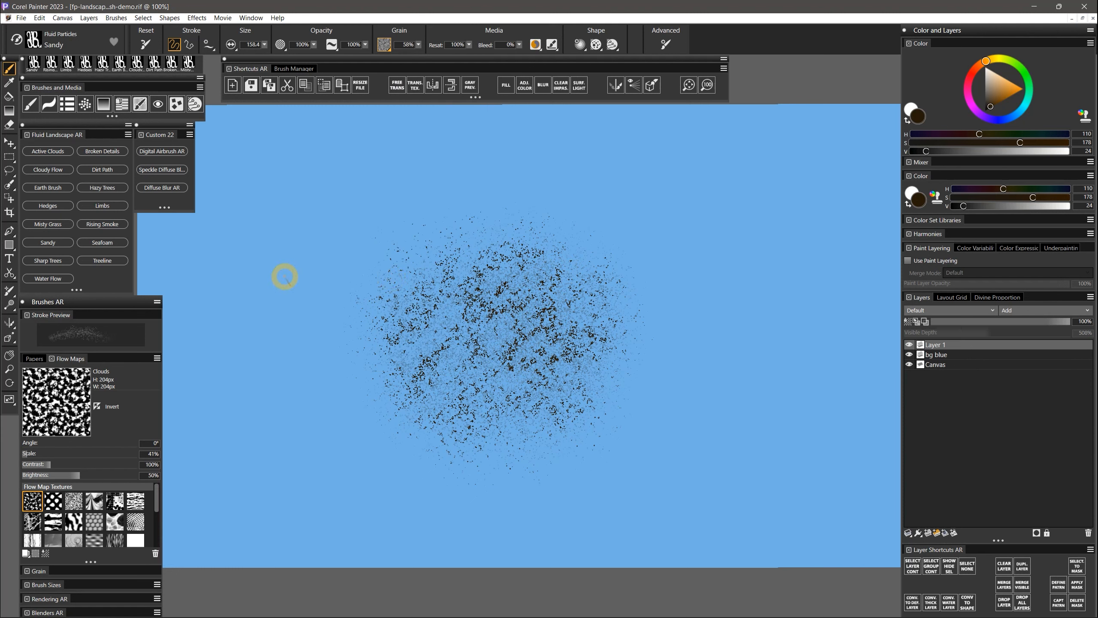
mouse_move(284, 277)
mouse_down()
mouse_move(280, 385)
mouse_move(273, 329)
mouse_move(294, 261)
mouse_move(232, 387)
mouse_move(282, 400)
mouse_move(274, 276)
mouse_move(284, 415)
mouse_move(333, 271)
mouse_move(261, 317)
mouse_move(299, 397)
mouse_move(339, 380)
mouse_move(297, 283)
mouse_move(268, 357)
mouse_move(330, 400)
mouse_up()
- Paint tan grains (H 110, S 107, V 117) and white grains over the two sand patches
click(999, 90)
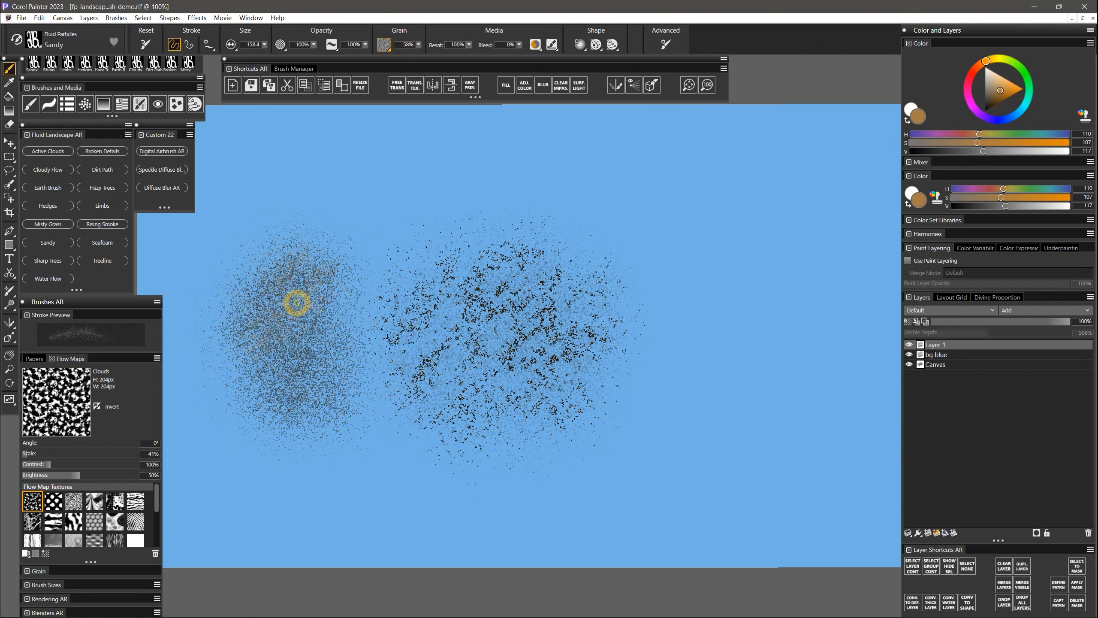
mouse_move(296, 303)
mouse_down()
mouse_move(286, 398)
mouse_move(290, 316)
mouse_move(264, 265)
mouse_move(275, 422)
mouse_up()
click(986, 66)
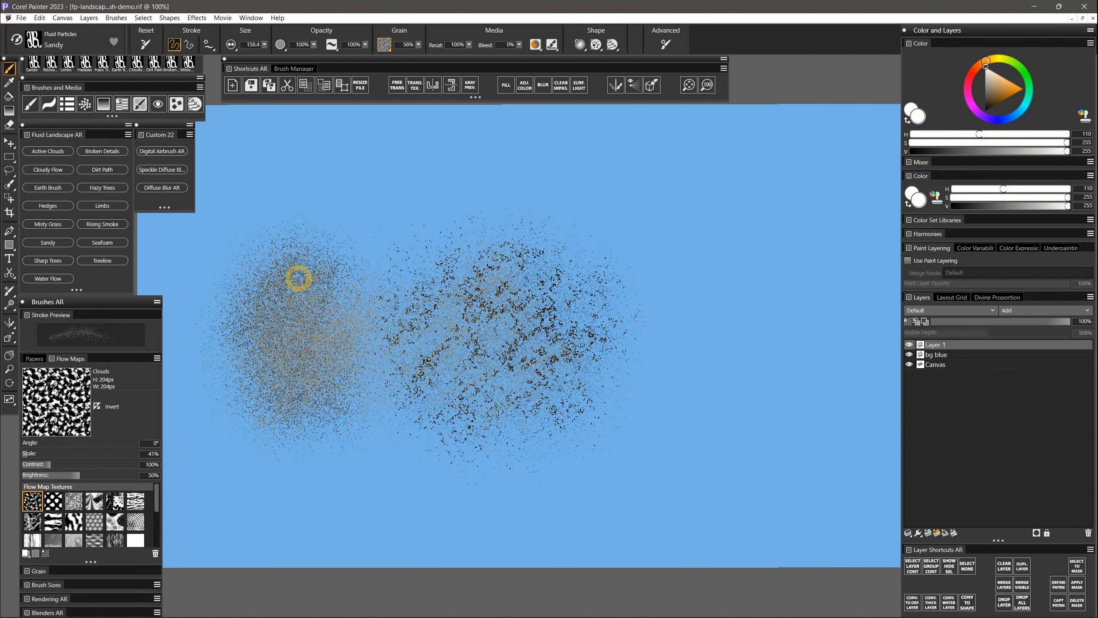
mouse_move(389, 312)
mouse_down()
mouse_move(453, 400)
mouse_move(435, 350)
mouse_move(277, 375)
mouse_move(272, 389)
mouse_up()
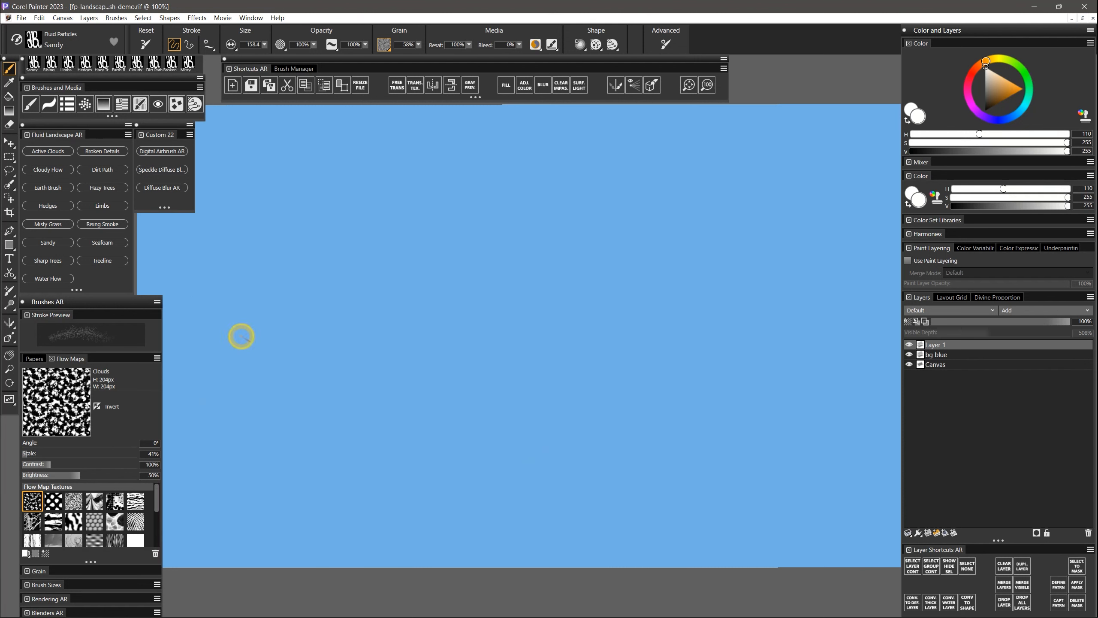
- Clear Layer 1 and paint a wide band of white spray with the Sandy brush, plus a smaller patch above it
drag(296, 299, 338, 262)
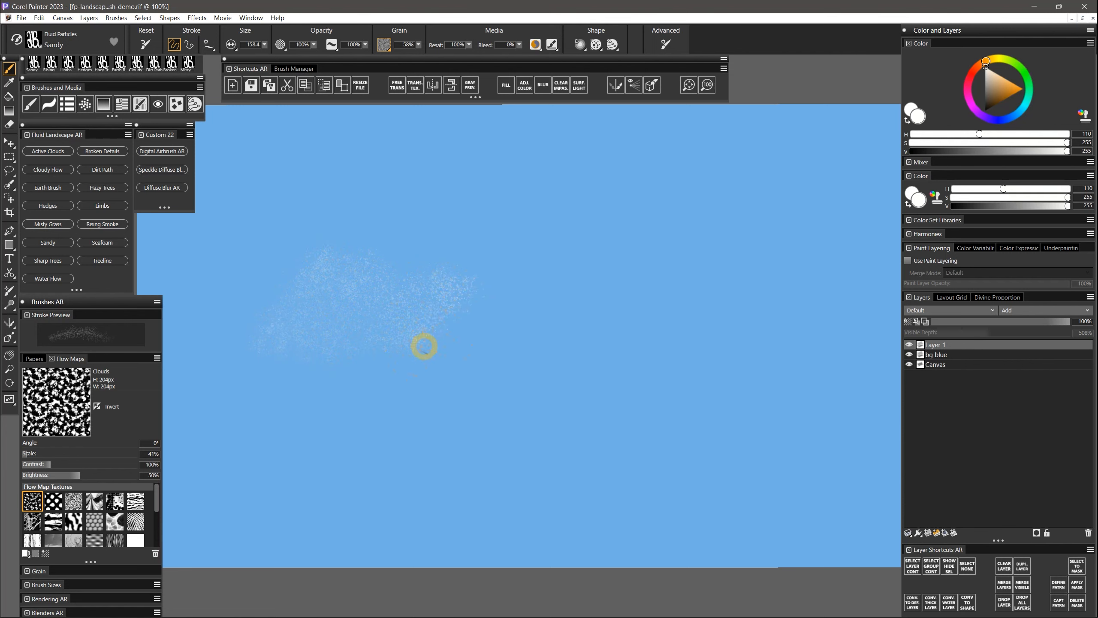
mouse_move(512, 273)
mouse_down()
mouse_move(477, 344)
mouse_move(555, 282)
mouse_up()
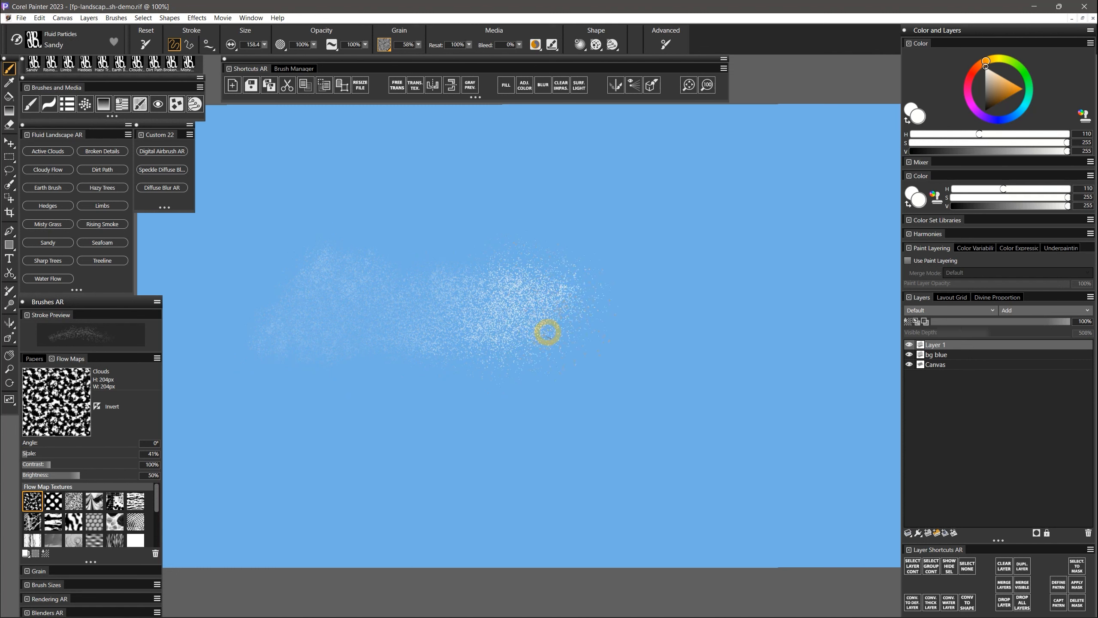
mouse_move(548, 332)
mouse_down()
mouse_move(614, 290)
mouse_move(603, 328)
mouse_move(627, 321)
mouse_move(656, 336)
mouse_up()
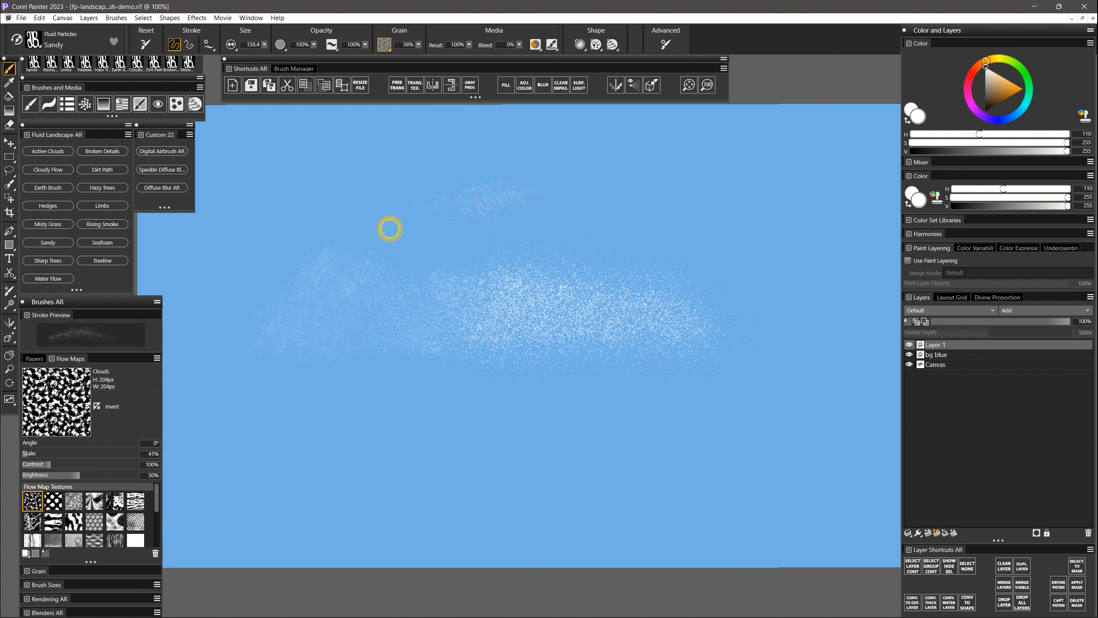
mouse_move(390, 229)
mouse_down()
mouse_move(551, 205)
mouse_move(383, 241)
mouse_up()
drag(557, 193, 458, 226)
drag(535, 211, 610, 235)
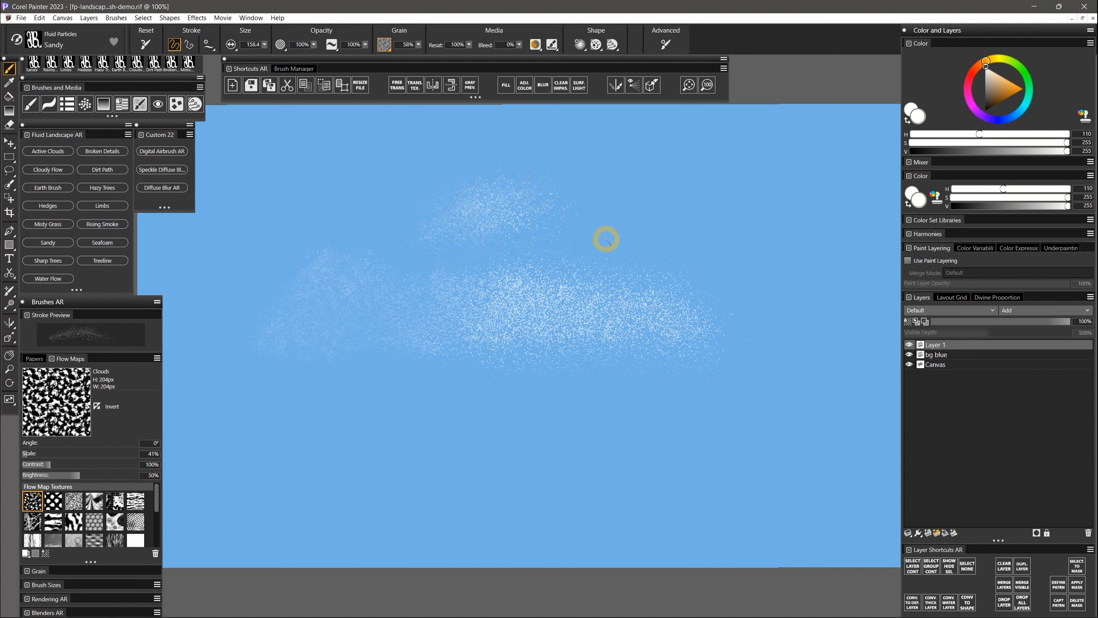
- Clear the white spray and scatter loose white specks like snow across the whole canvas
key(BackSpace)
mouse_move(569, 161)
mouse_down()
mouse_move(467, 217)
mouse_move(462, 273)
mouse_move(576, 171)
mouse_up()
drag(485, 161, 587, 186)
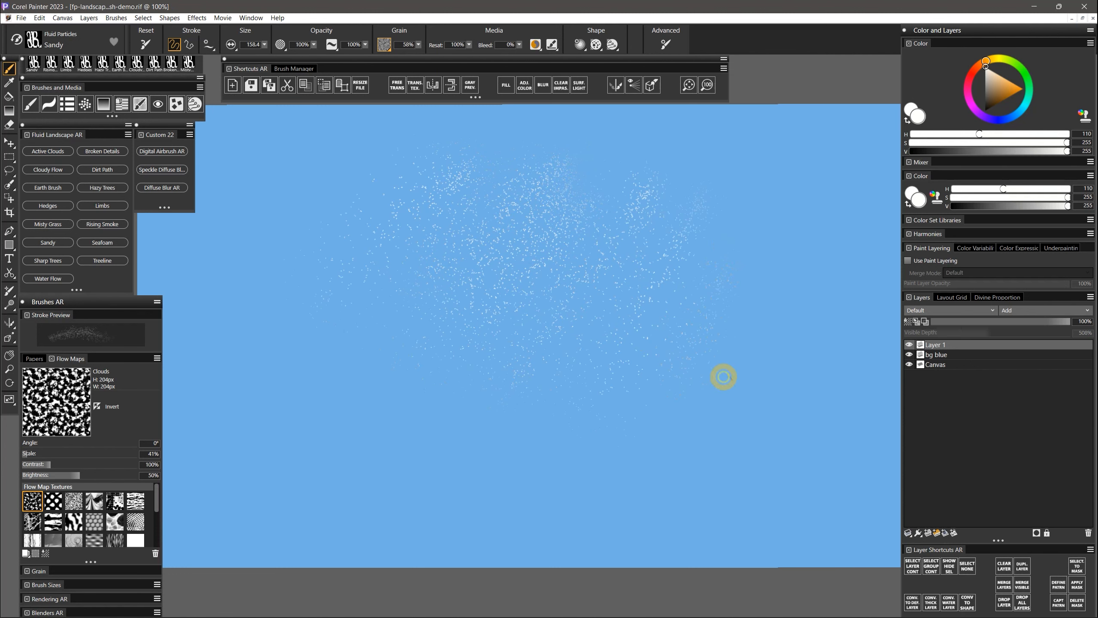
drag(321, 465, 578, 495)
mouse_move(344, 442)
mouse_down()
mouse_move(644, 475)
mouse_move(388, 487)
mouse_move(218, 516)
mouse_up()
mouse_move(413, 189)
mouse_down()
mouse_move(301, 232)
mouse_move(358, 209)
mouse_move(365, 261)
mouse_move(471, 238)
mouse_move(643, 154)
mouse_up()
mouse_move(692, 370)
mouse_down()
mouse_move(759, 347)
mouse_move(780, 449)
mouse_up()
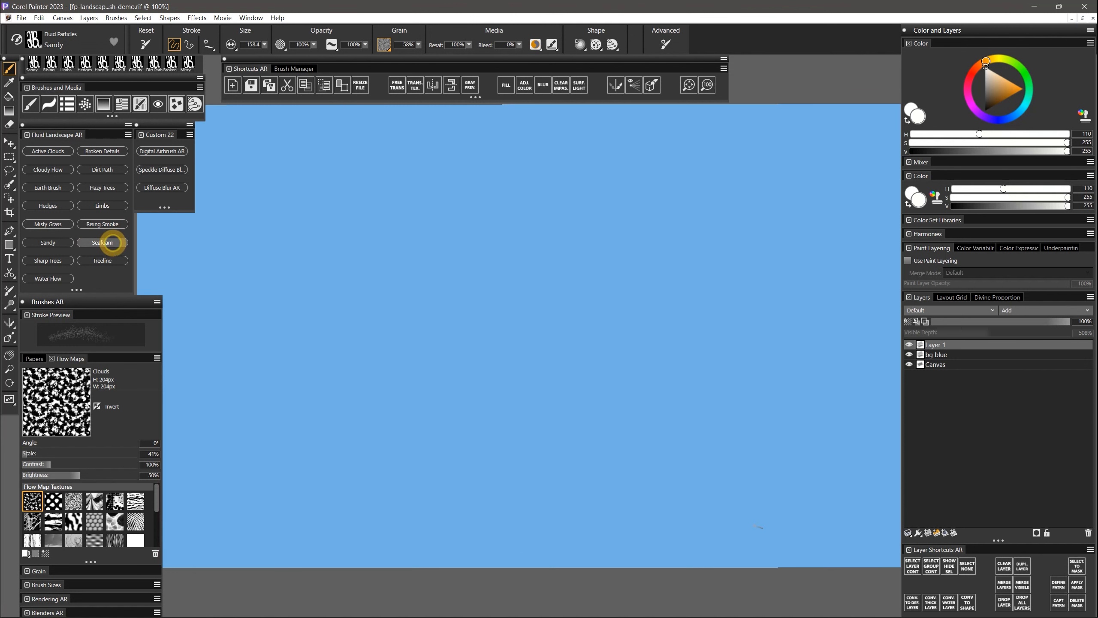
- Clear Layer 1, choose the Seafoam brush, and add a Thick Paint layer with a visible depth of 194%
click(112, 244)
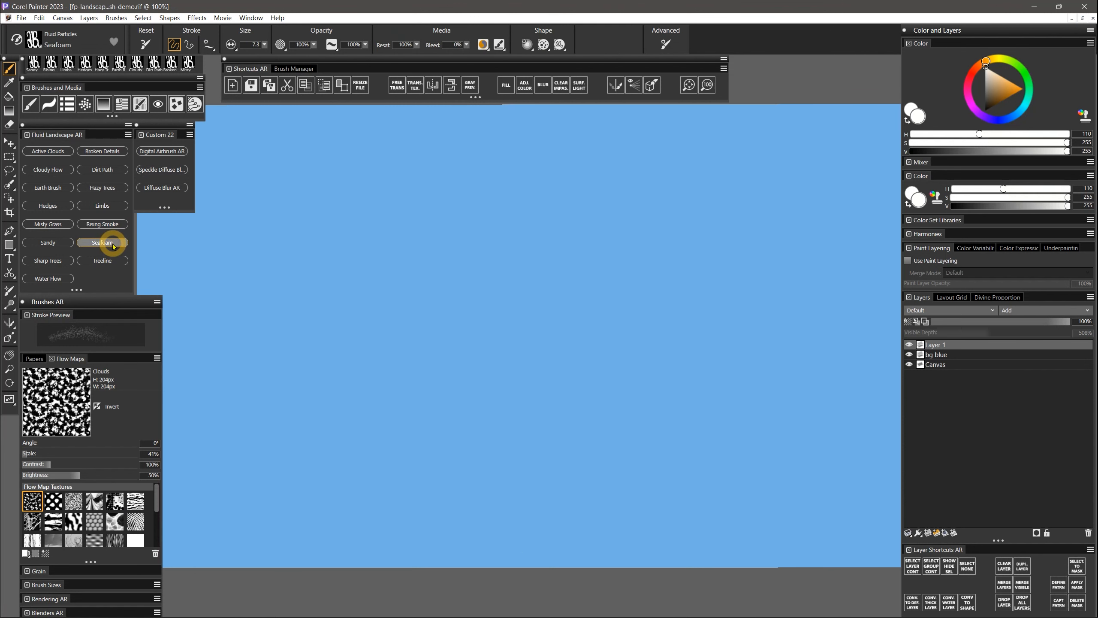
click(937, 533)
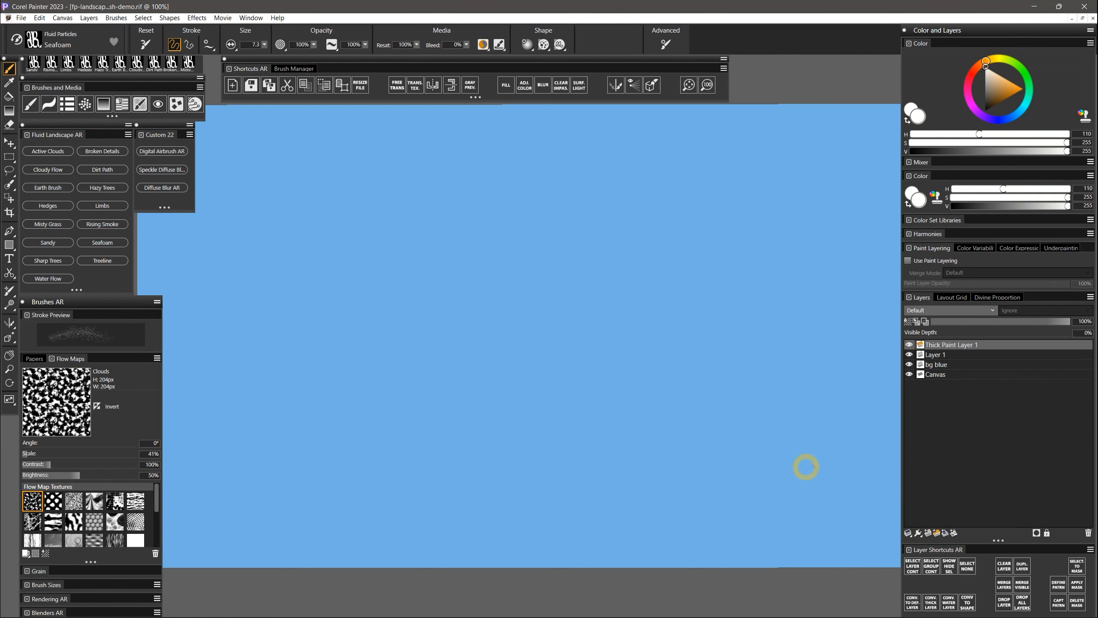
click(939, 336)
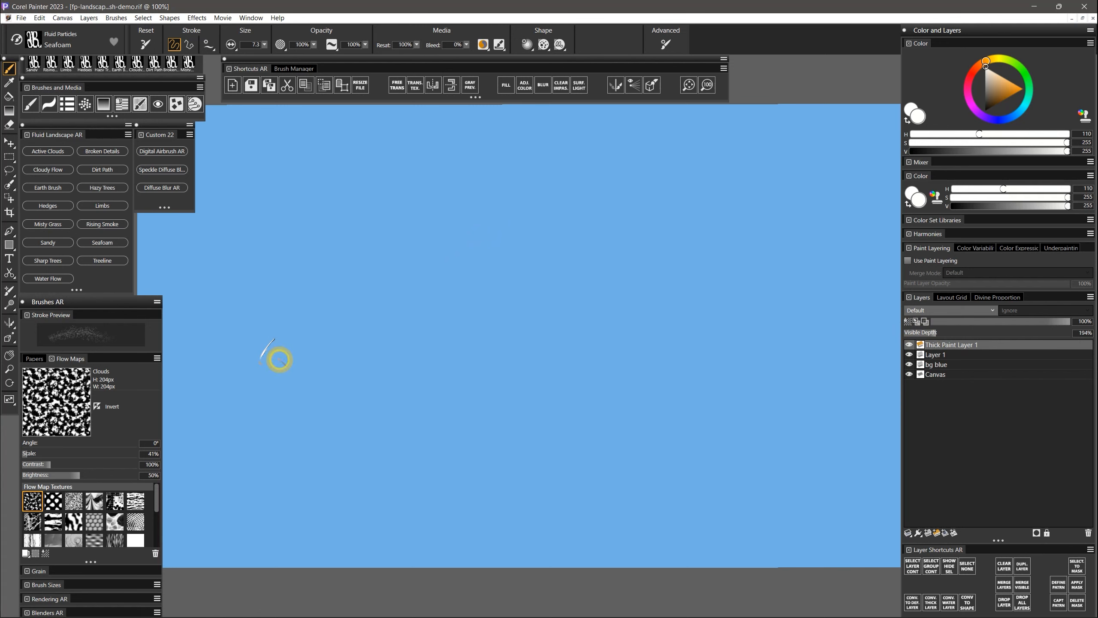
- Paint rows of thin white foam ripples across the middle of the canvas and set the layer's visible depth to 153%
mouse_move(279, 359)
mouse_down()
mouse_move(362, 394)
mouse_move(397, 381)
mouse_move(534, 409)
mouse_move(624, 394)
mouse_move(654, 356)
mouse_up()
drag(294, 343, 358, 341)
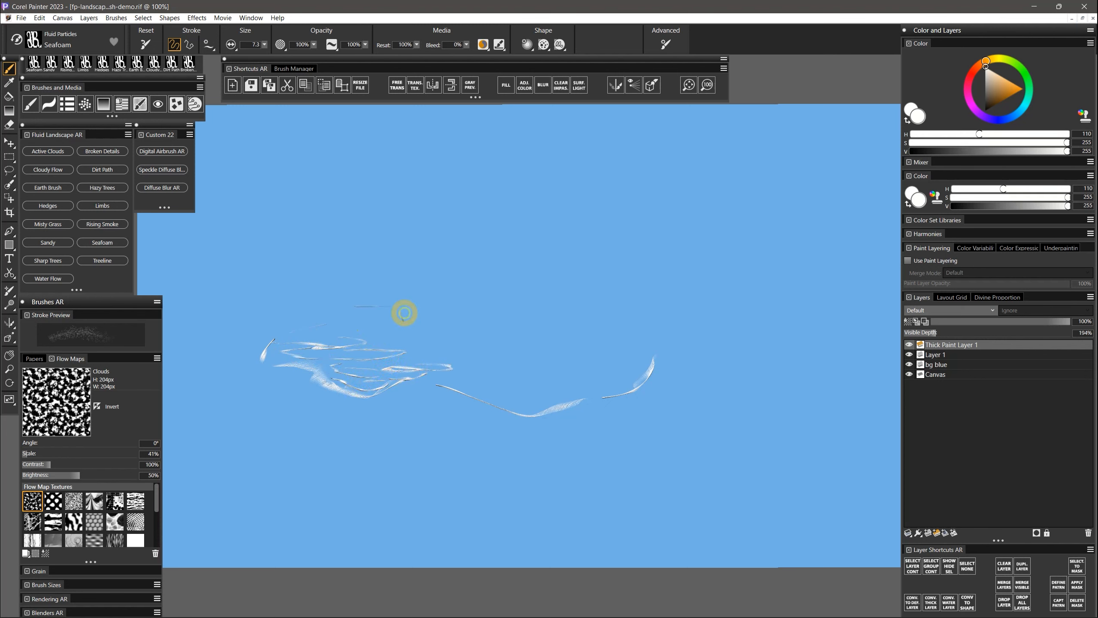
mouse_move(404, 313)
mouse_down()
mouse_move(469, 317)
mouse_move(400, 331)
mouse_move(495, 328)
mouse_move(476, 340)
mouse_move(519, 323)
mouse_move(470, 315)
mouse_move(560, 312)
mouse_up()
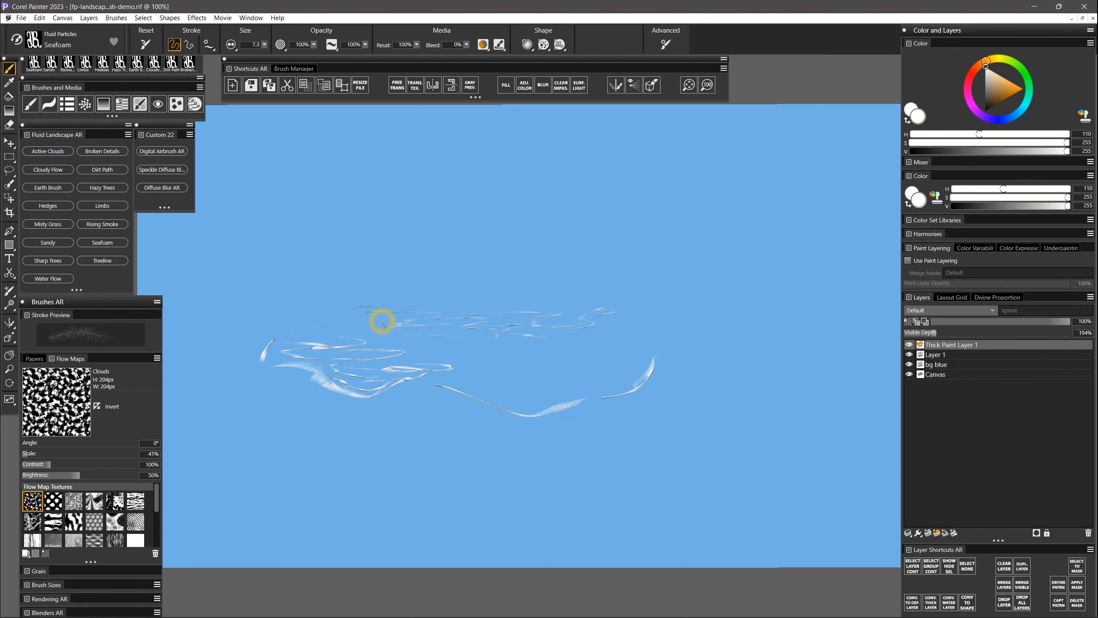
mouse_move(381, 321)
mouse_down()
mouse_move(428, 347)
mouse_move(462, 343)
mouse_up()
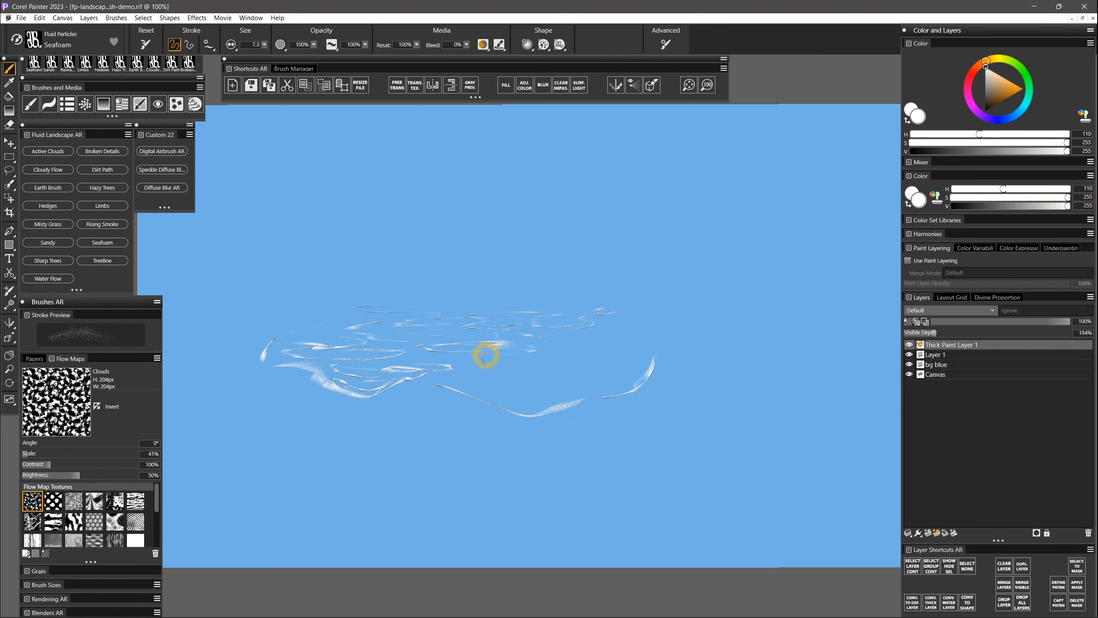
mouse_move(500, 379)
mouse_down()
mouse_move(561, 385)
mouse_move(513, 388)
mouse_move(514, 402)
mouse_move(576, 399)
mouse_move(582, 381)
mouse_move(636, 369)
mouse_move(573, 363)
mouse_move(628, 355)
mouse_move(590, 345)
mouse_move(621, 342)
mouse_up()
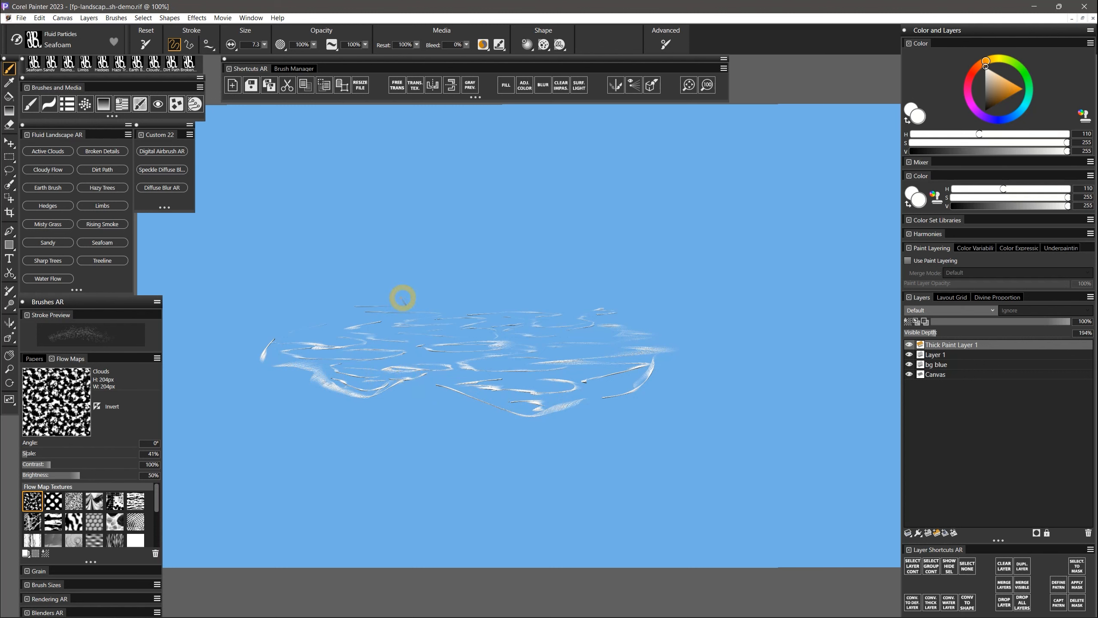
drag(402, 298, 628, 291)
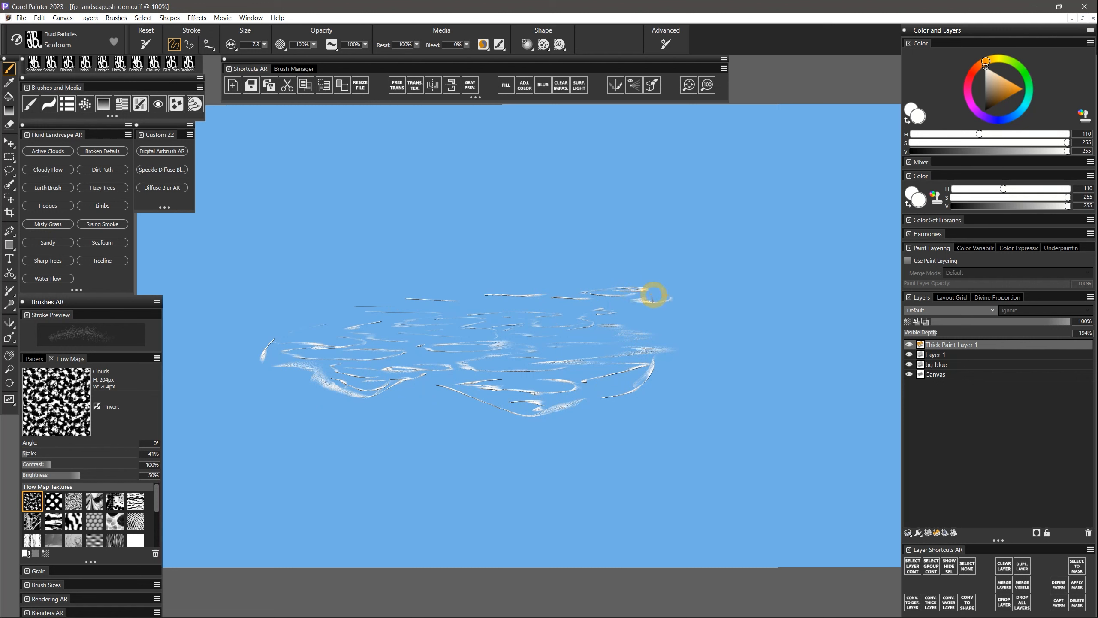
click(925, 333)
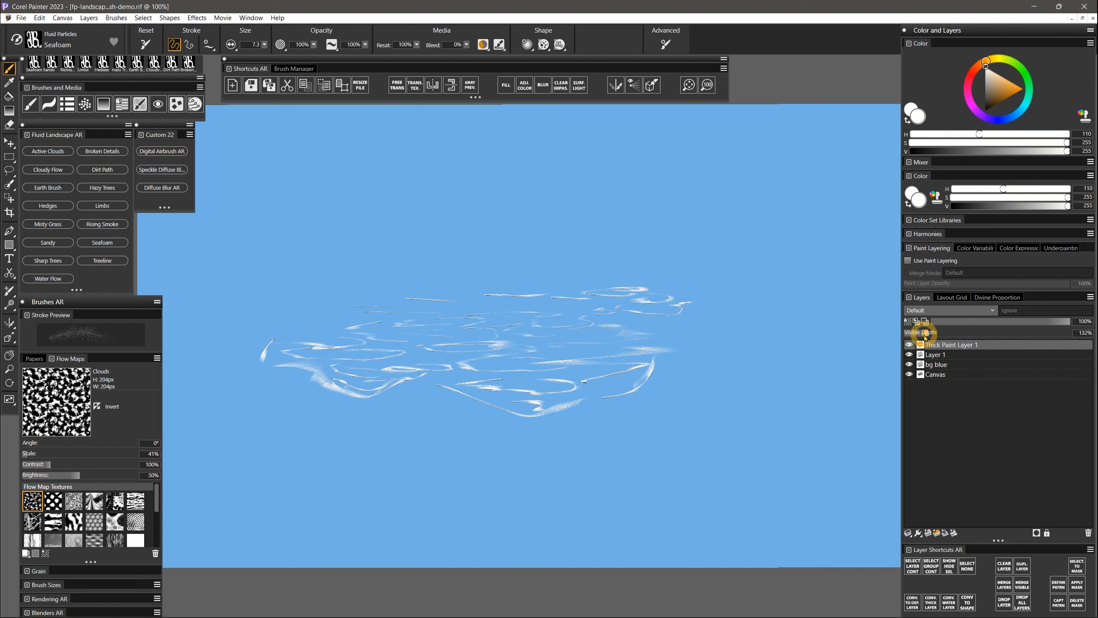
mouse_move(915, 337)
mouse_down()
mouse_move(890, 337)
mouse_move(934, 333)
mouse_up()
- Delete the Thick Paint layer, show the color variability settings, and try the Sharp Trees brush in dark green (H 164, S 255, V 18)
click(49, 260)
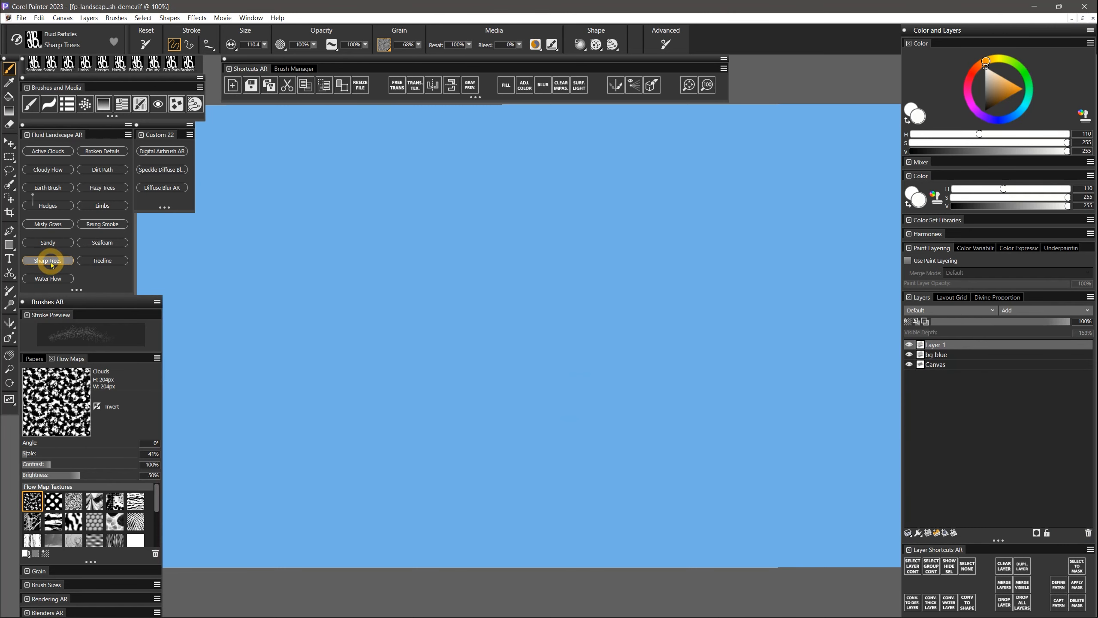
click(973, 250)
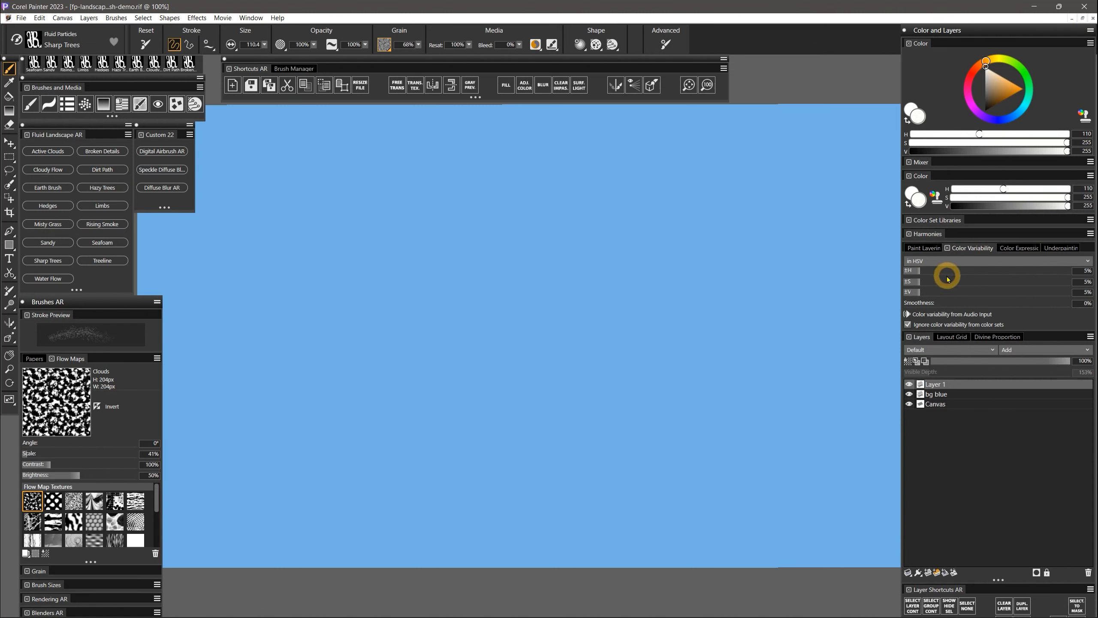
click(1022, 70)
click(1010, 95)
mouse_move(302, 245)
mouse_down()
mouse_move(299, 269)
mouse_move(361, 285)
mouse_move(422, 265)
mouse_move(480, 264)
mouse_move(541, 342)
mouse_move(581, 287)
mouse_move(610, 293)
mouse_move(661, 262)
mouse_move(655, 356)
mouse_up()
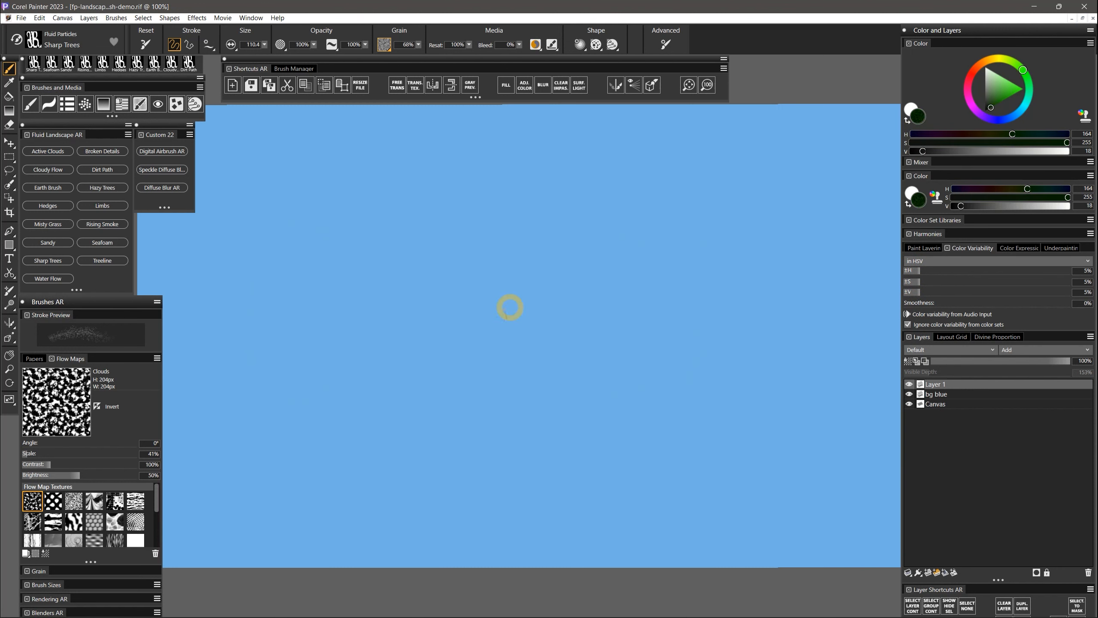
- Paint a dense dark green tree, a lighter-pressure tree beside it, and a third one using the Marbled flow map
mouse_move(472, 304)
mouse_down()
mouse_move(490, 346)
mouse_move(493, 275)
mouse_move(454, 294)
mouse_move(502, 323)
mouse_move(494, 235)
mouse_move(494, 268)
mouse_move(537, 289)
mouse_move(473, 261)
mouse_move(447, 317)
mouse_move(490, 320)
mouse_move(517, 337)
mouse_move(536, 318)
mouse_move(577, 312)
mouse_up()
mouse_move(634, 256)
mouse_down()
mouse_move(640, 227)
mouse_move(654, 258)
mouse_move(650, 285)
mouse_move(617, 246)
mouse_move(635, 292)
mouse_move(663, 214)
mouse_move(664, 282)
mouse_move(643, 230)
mouse_move(637, 289)
mouse_move(623, 274)
mouse_move(632, 303)
mouse_move(661, 266)
mouse_move(609, 257)
mouse_move(676, 286)
mouse_up()
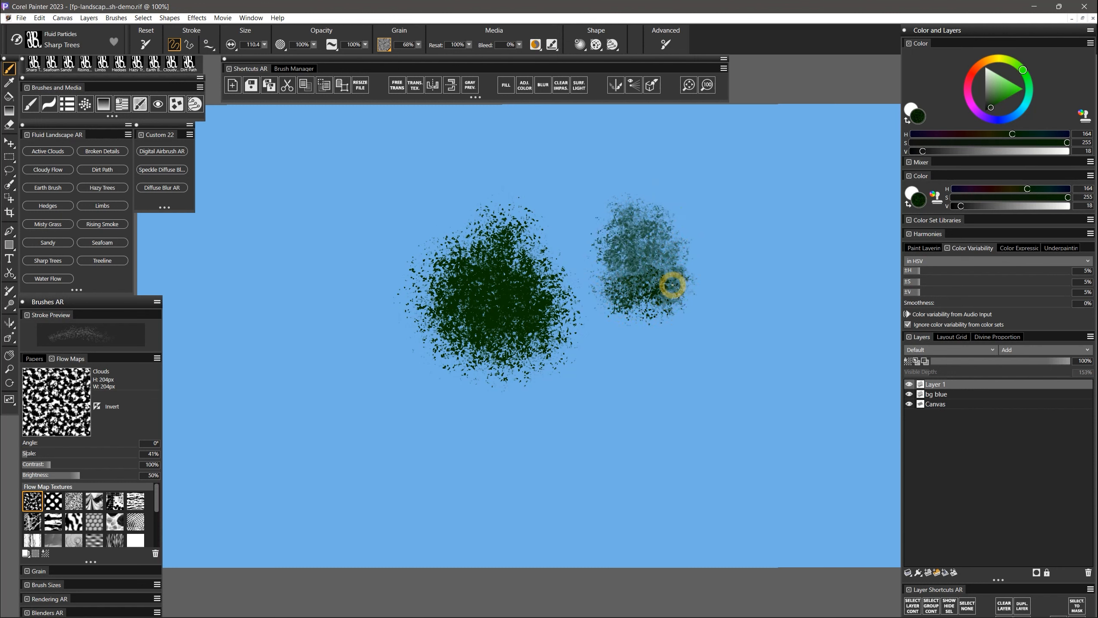
click(74, 521)
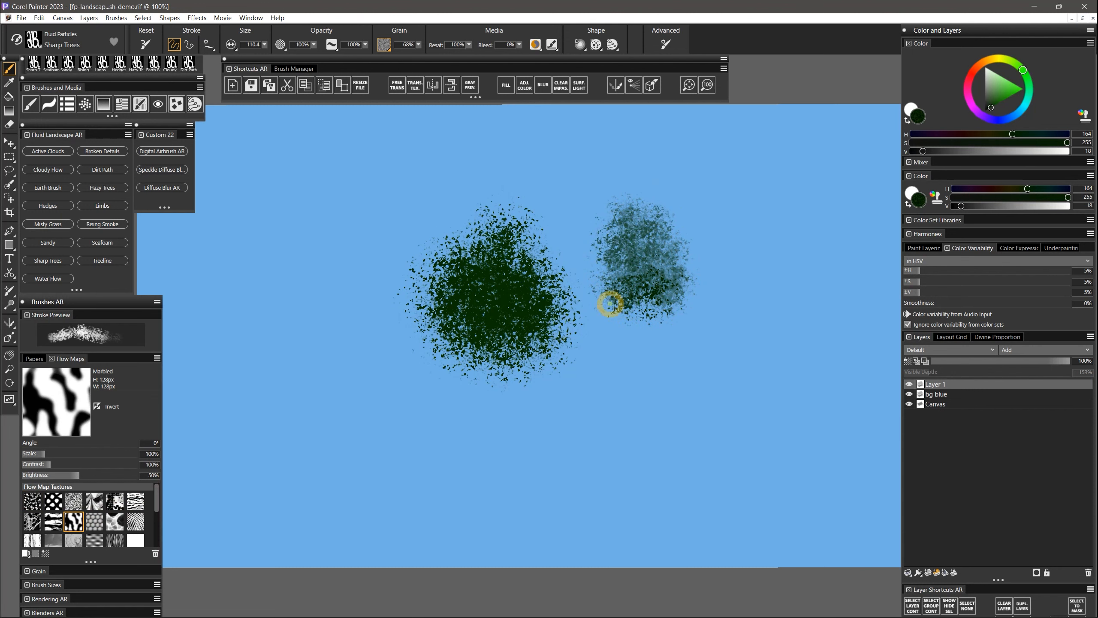
mouse_move(752, 251)
mouse_down()
mouse_move(730, 275)
mouse_move(762, 209)
mouse_move(779, 265)
mouse_move(739, 268)
mouse_move(768, 236)
mouse_move(792, 253)
mouse_move(739, 274)
mouse_move(796, 224)
mouse_move(754, 307)
mouse_move(765, 349)
mouse_up()
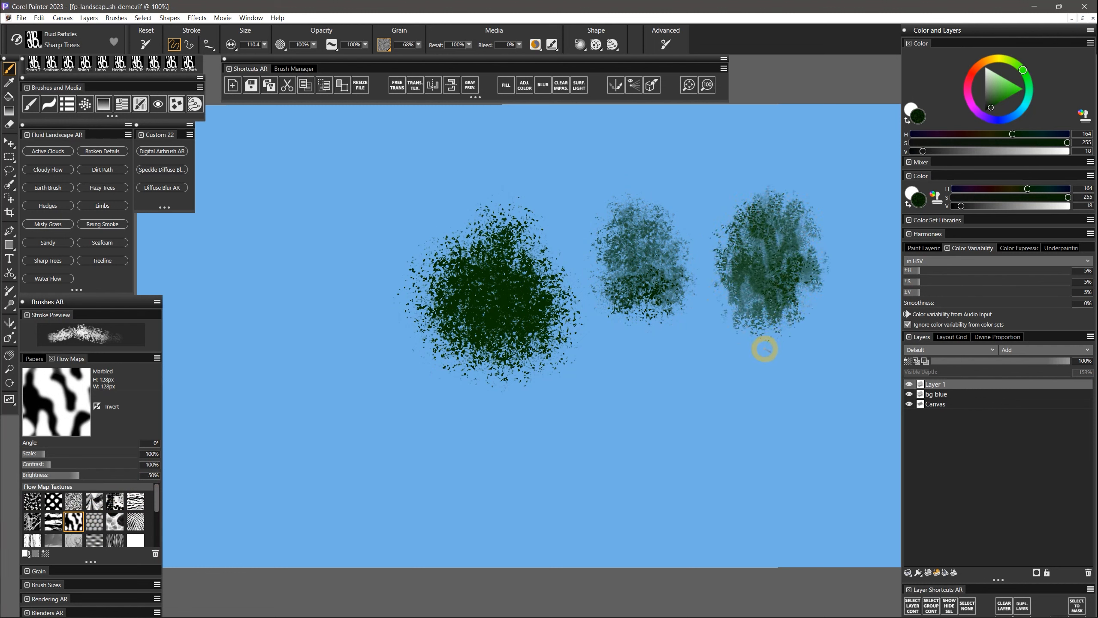
- Paint light green highlights (H 154, S 179, V 203) over the foliage of the three trees
click(1002, 92)
click(1016, 65)
mouse_move(495, 235)
mouse_down()
mouse_move(474, 296)
mouse_move(515, 243)
mouse_move(475, 280)
mouse_move(492, 238)
mouse_move(513, 298)
mouse_move(458, 301)
mouse_move(499, 328)
mouse_move(505, 296)
mouse_move(501, 308)
mouse_move(442, 288)
mouse_move(440, 267)
mouse_move(514, 229)
mouse_up()
mouse_move(633, 234)
mouse_down()
mouse_move(624, 221)
mouse_move(636, 277)
mouse_up()
mouse_move(781, 195)
mouse_down()
mouse_move(784, 216)
mouse_move(750, 278)
mouse_move(780, 229)
mouse_move(740, 269)
mouse_move(778, 305)
mouse_up()
mouse_move(605, 234)
mouse_down()
mouse_move(613, 246)
mouse_move(767, 250)
mouse_move(776, 325)
mouse_up()
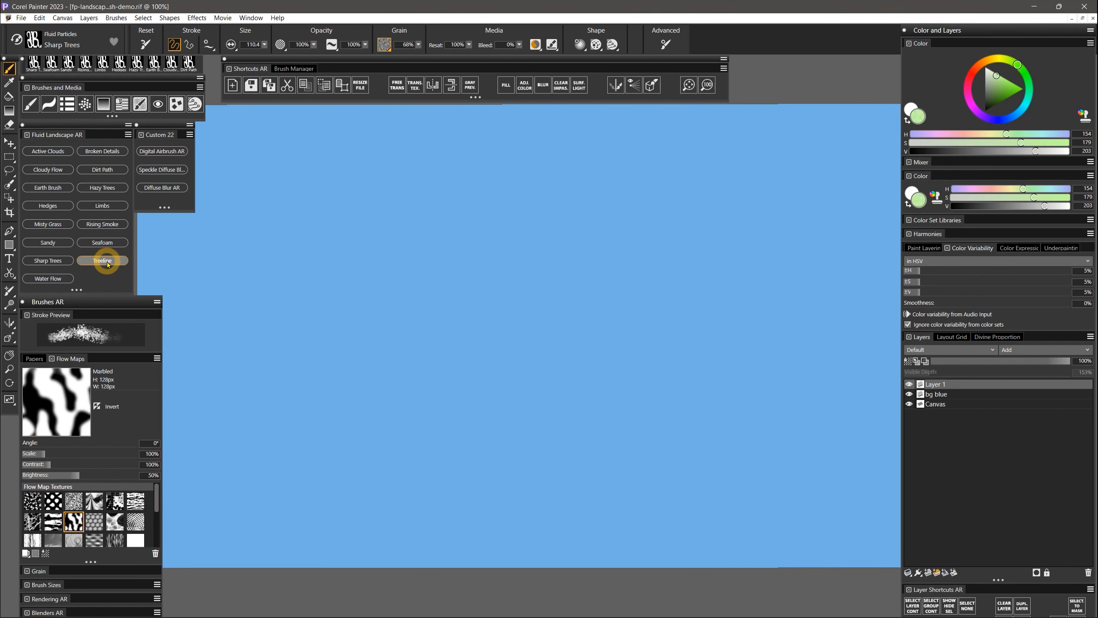
- Clear Layer 1 and paint a sloping band of distant trees using the Treeline brush in dark green (H 188, S 255, V 33)
click(102, 260)
click(995, 106)
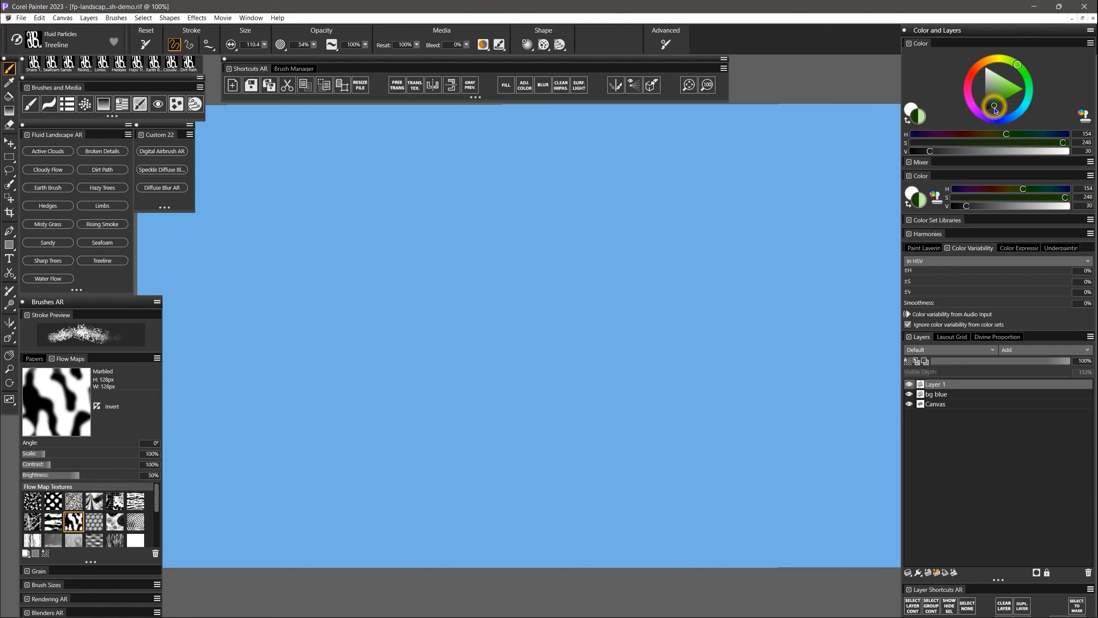
drag(1027, 109, 1029, 86)
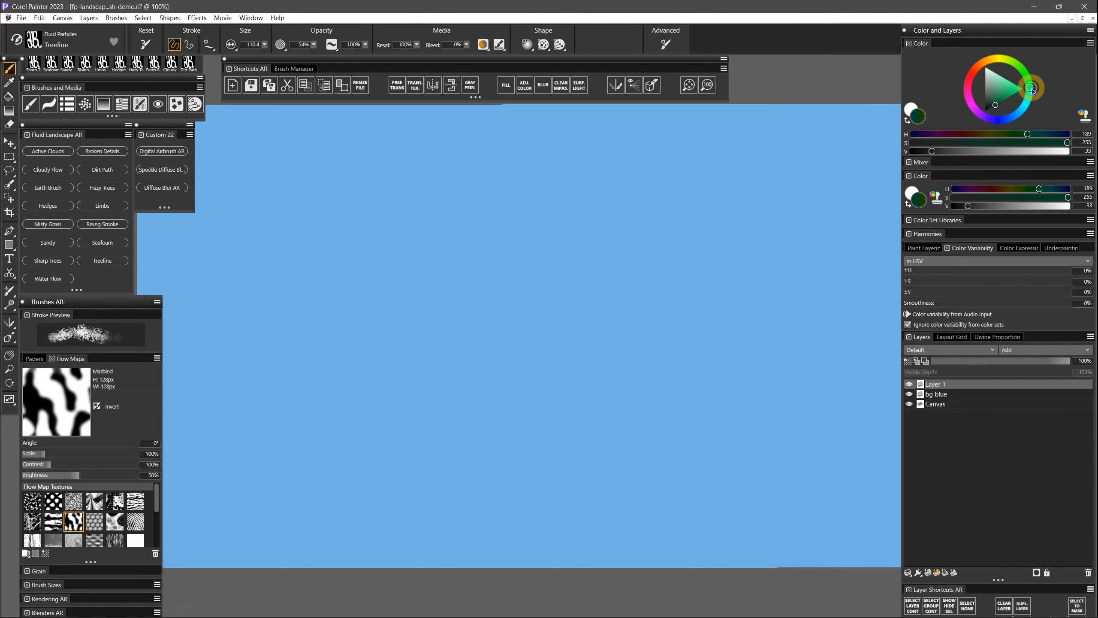
mouse_move(290, 314)
mouse_down()
mouse_move(476, 252)
mouse_move(674, 231)
mouse_move(531, 244)
mouse_move(294, 324)
mouse_move(553, 243)
mouse_move(673, 238)
mouse_move(327, 318)
mouse_move(464, 266)
mouse_move(632, 242)
mouse_move(586, 236)
mouse_move(293, 316)
mouse_move(563, 243)
mouse_move(627, 241)
mouse_move(317, 314)
mouse_move(488, 279)
mouse_move(323, 328)
mouse_move(506, 280)
mouse_move(350, 335)
mouse_move(387, 337)
mouse_move(588, 282)
mouse_move(362, 352)
mouse_move(568, 297)
mouse_move(387, 362)
mouse_move(556, 322)
mouse_move(685, 205)
mouse_move(598, 235)
mouse_move(481, 331)
mouse_move(407, 374)
mouse_move(282, 395)
mouse_move(561, 291)
mouse_move(436, 382)
mouse_move(555, 310)
mouse_move(664, 222)
mouse_move(518, 345)
mouse_move(707, 227)
mouse_move(522, 367)
mouse_move(560, 331)
mouse_move(398, 405)
mouse_move(316, 414)
mouse_move(485, 386)
mouse_move(484, 399)
mouse_move(552, 377)
mouse_move(654, 312)
mouse_move(673, 266)
mouse_move(642, 340)
mouse_move(406, 389)
mouse_up()
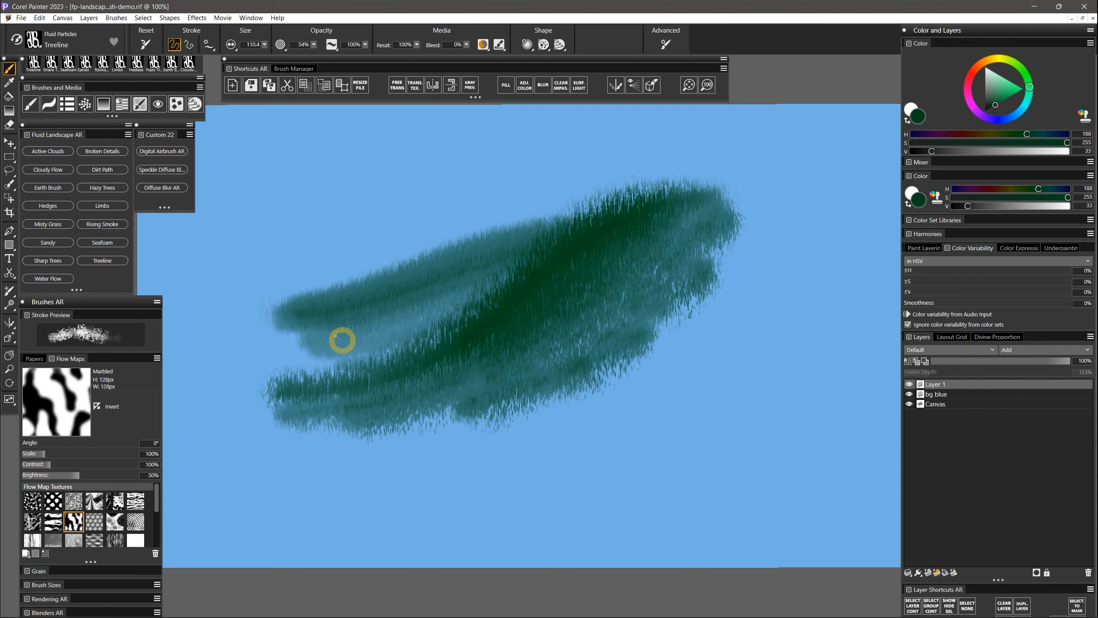
- Paint a large overlapping treeline in front with brightness V 37, and add smaller tree ridges at brush size 40
click(994, 108)
mouse_move(473, 261)
mouse_down()
mouse_move(318, 321)
mouse_move(588, 426)
mouse_move(215, 319)
mouse_move(667, 432)
mouse_move(409, 483)
mouse_move(450, 447)
mouse_move(267, 434)
mouse_move(663, 496)
mouse_move(508, 458)
mouse_move(553, 460)
mouse_move(469, 510)
mouse_move(674, 519)
mouse_up()
drag(965, 207, 969, 206)
mouse_move(663, 311)
ctrl+alt+mouse_down()
mouse_move(664, 327)
mouse_move(613, 338)
ctrl+alt+mouse_up()
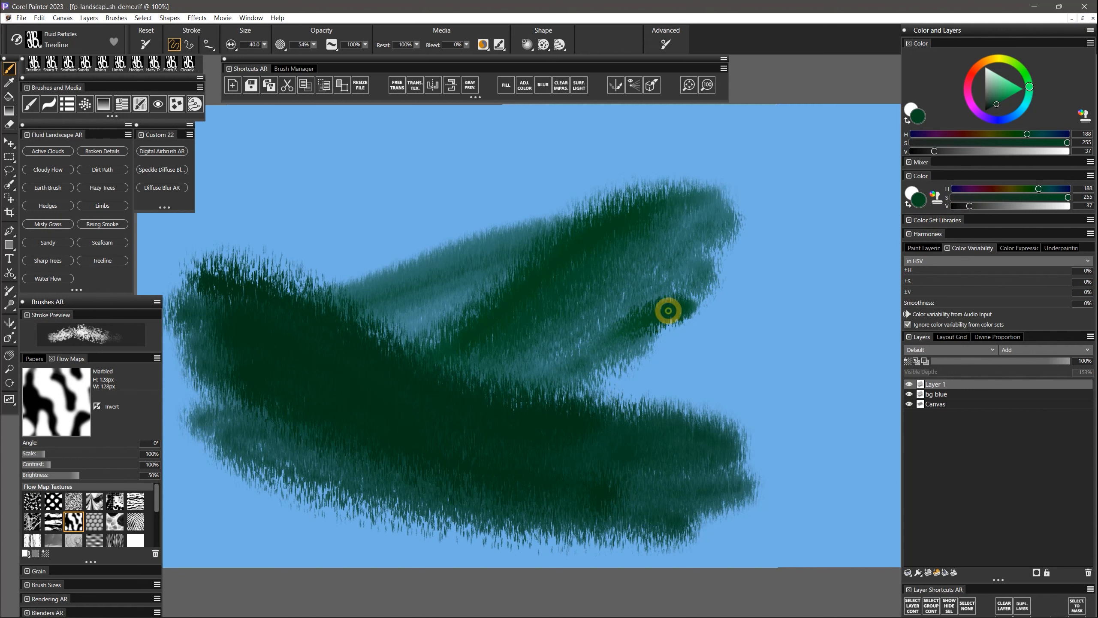
mouse_move(668, 311)
mouse_down()
mouse_move(621, 356)
mouse_move(692, 313)
mouse_move(580, 370)
mouse_move(625, 326)
mouse_move(673, 315)
mouse_move(664, 334)
mouse_move(679, 344)
mouse_move(621, 338)
mouse_move(734, 257)
mouse_move(720, 243)
mouse_move(634, 277)
mouse_move(684, 248)
mouse_move(605, 308)
mouse_move(756, 232)
mouse_move(619, 294)
mouse_move(696, 246)
mouse_move(670, 270)
mouse_move(736, 244)
mouse_move(588, 301)
mouse_move(662, 266)
mouse_move(510, 400)
mouse_up()
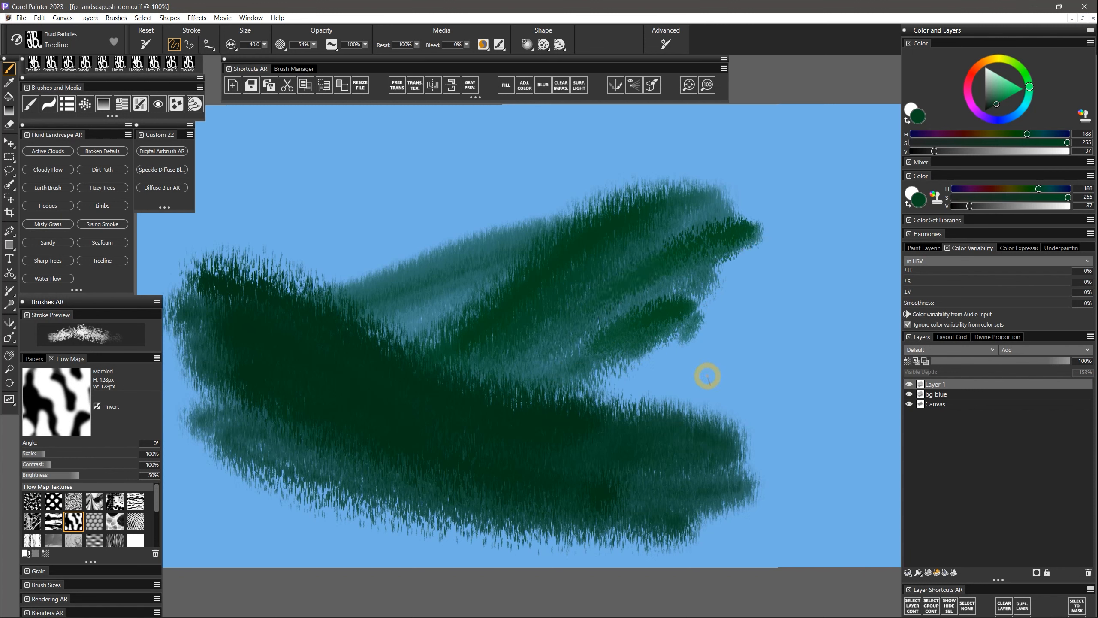
- Add a new layer and paint medium green highlights (H 188, S 150, V 117) along the overlapping treelines, enlarging the brush to 126.8
drag(1005, 93, 1008, 95)
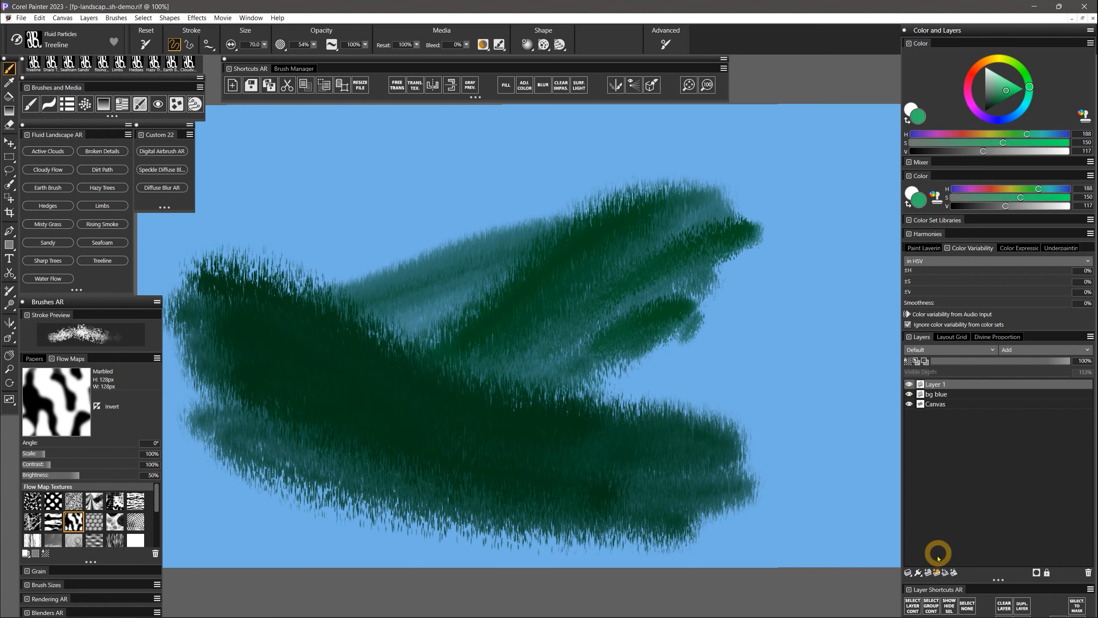
click(930, 575)
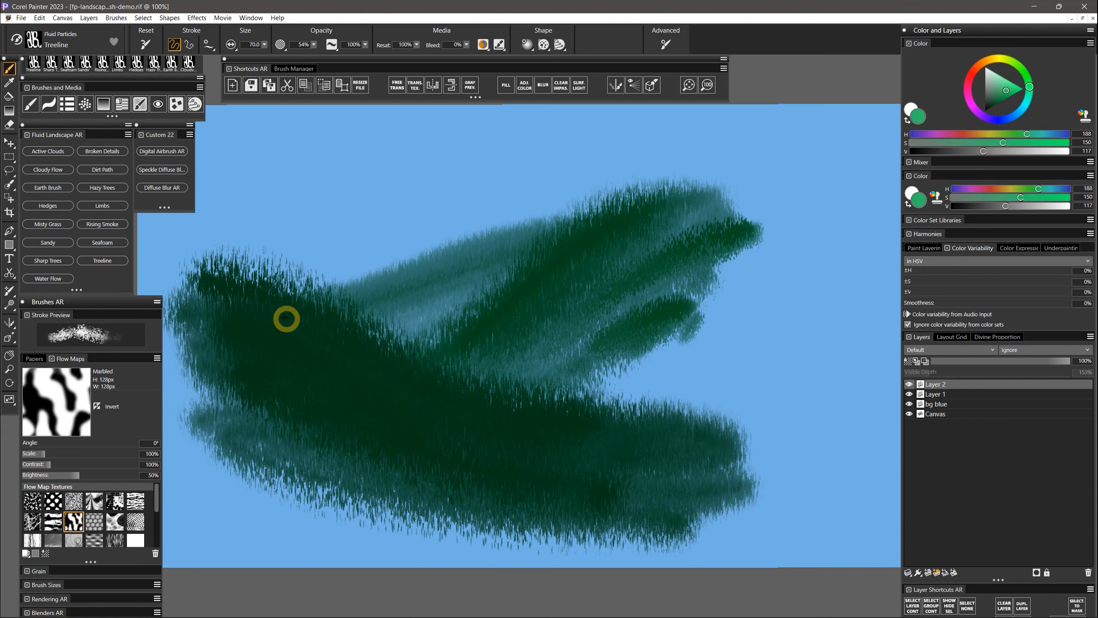
drag(278, 313, 291, 365)
drag(215, 289, 355, 336)
drag(193, 305, 388, 400)
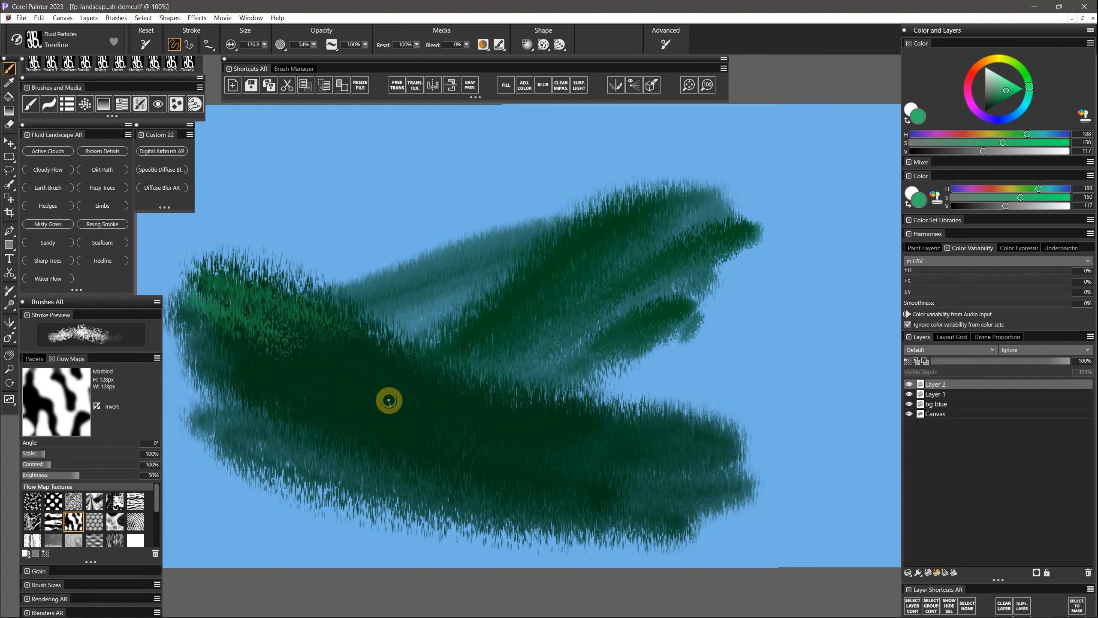
drag(284, 310, 499, 429)
drag(272, 328, 513, 441)
drag(352, 328, 547, 422)
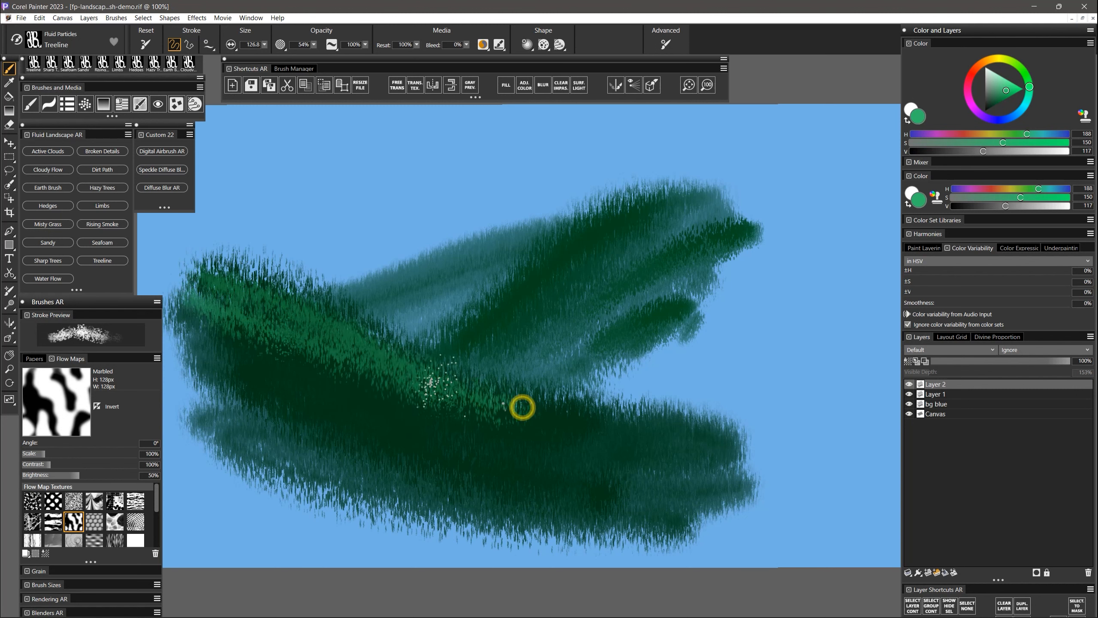
drag(523, 407, 701, 436)
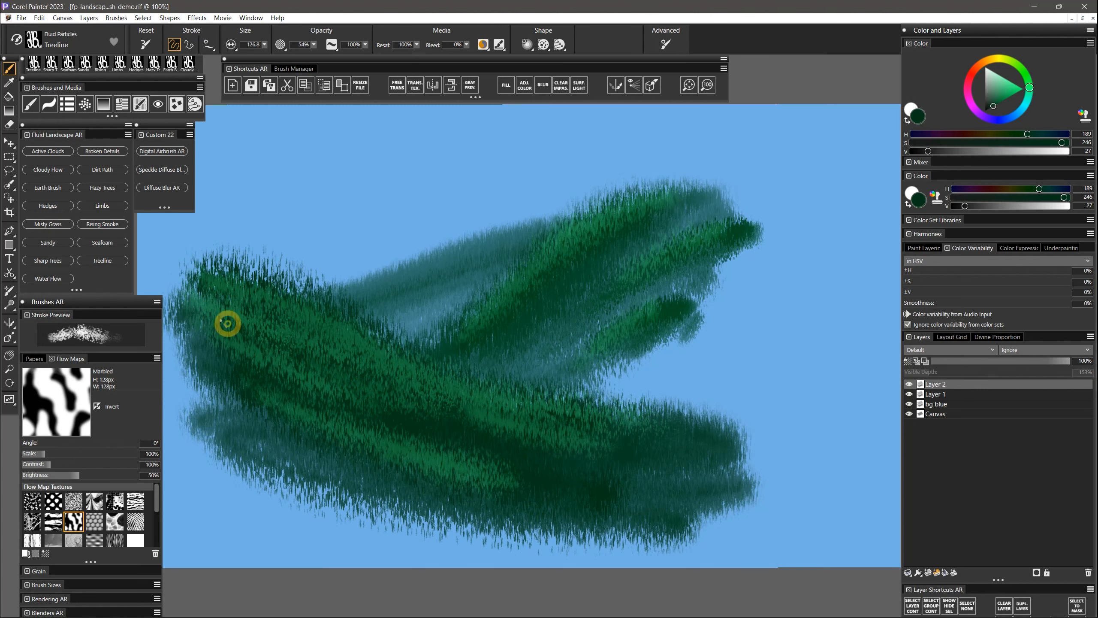
- Paint dark green shadow strokes (H 189, S 246, V 27) between the highlights on the large front treeline
drag(228, 323, 524, 448)
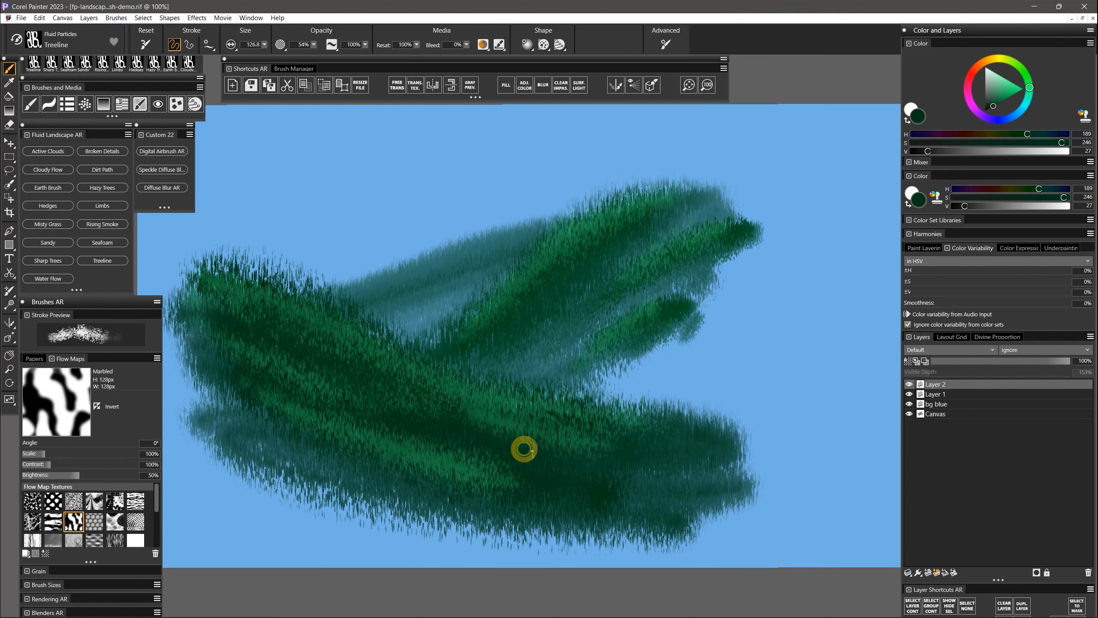
drag(246, 359, 392, 426)
drag(263, 397, 527, 509)
drag(332, 355, 676, 480)
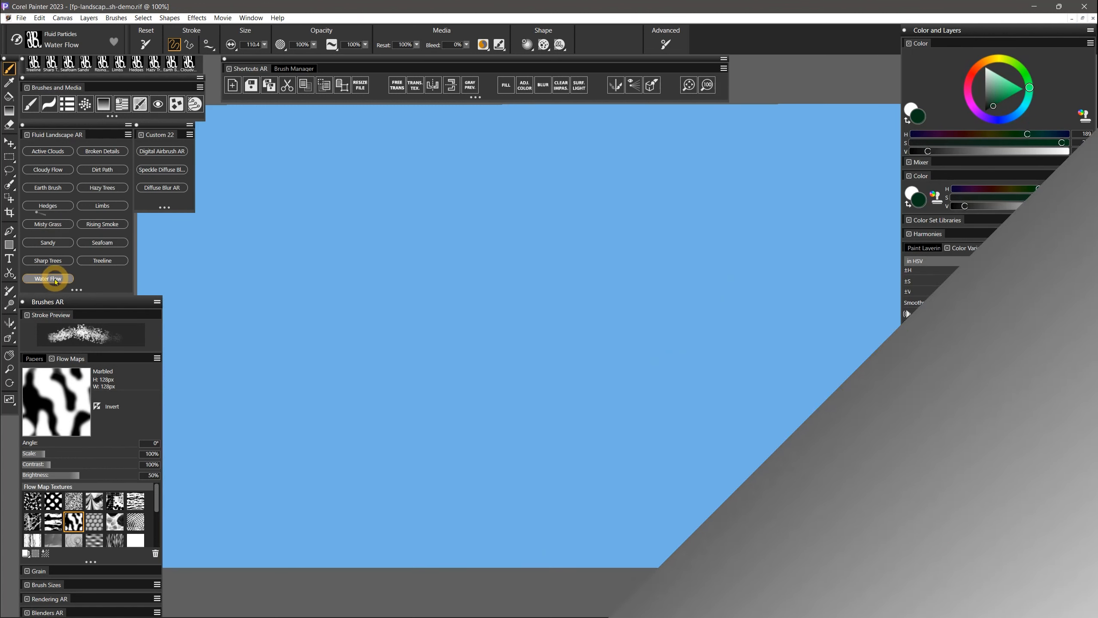
- Paint a column of white horizontal water ripples on the empty Layer 1 using the Water Flow brush
click(49, 278)
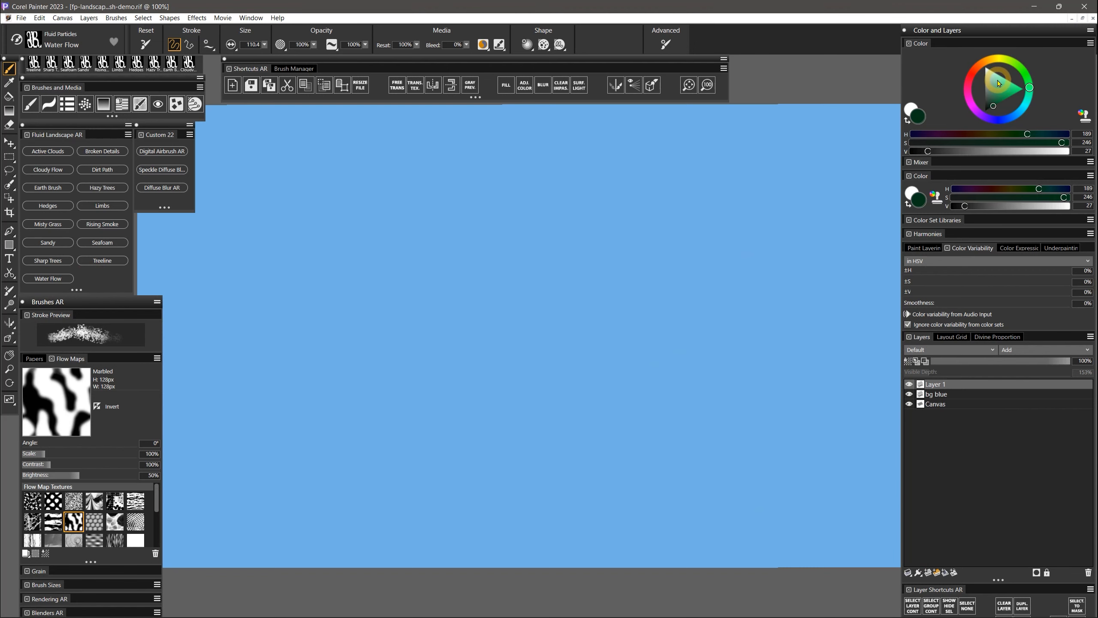
click(985, 66)
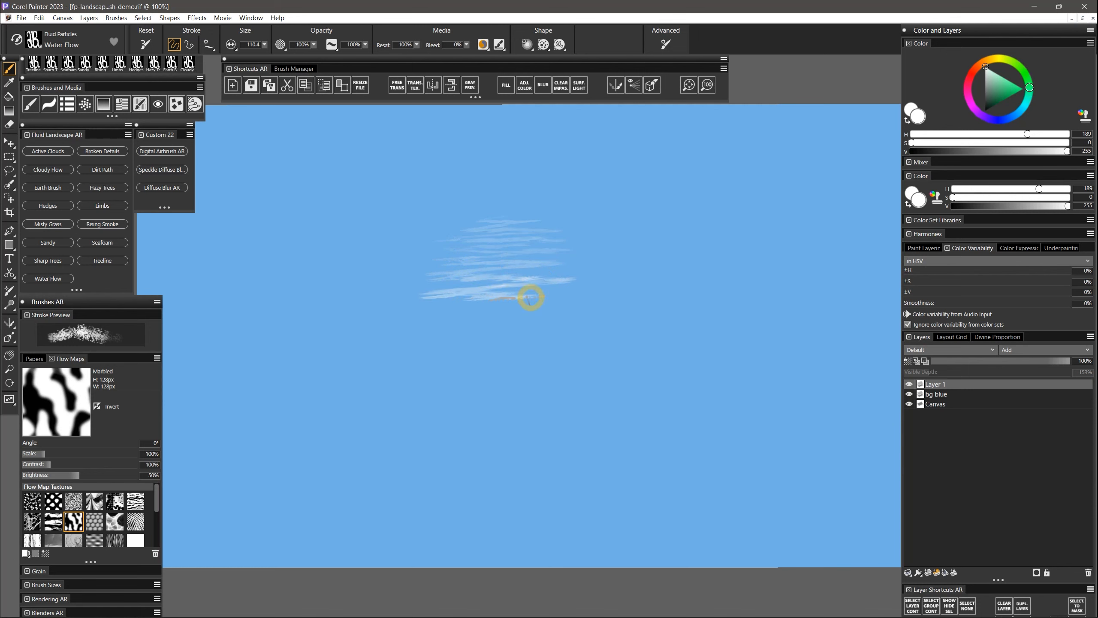
drag(418, 326, 464, 325)
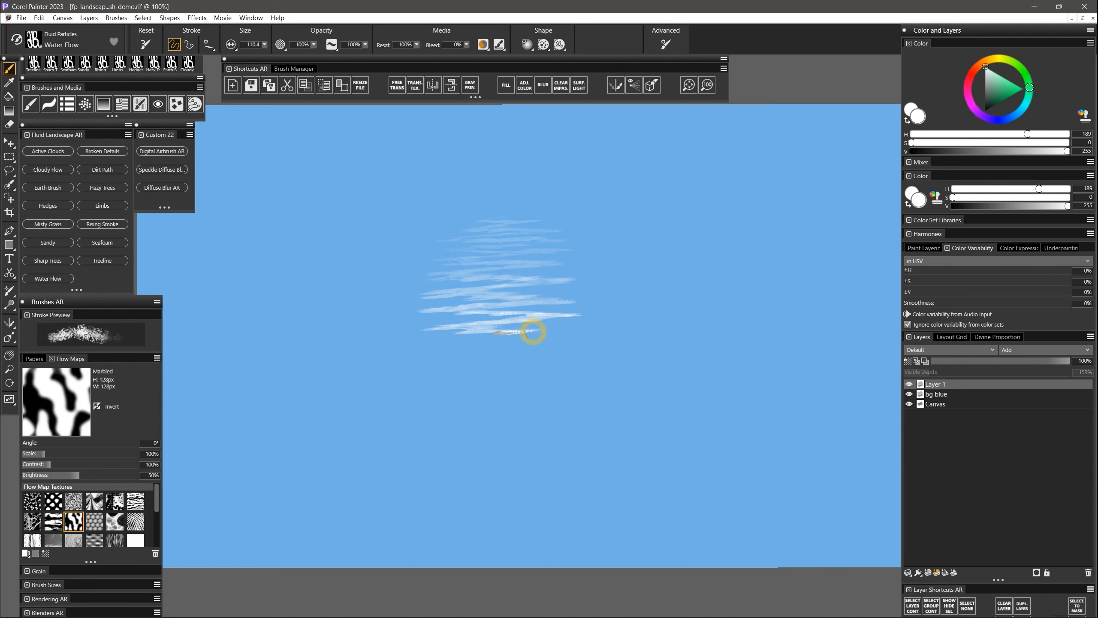